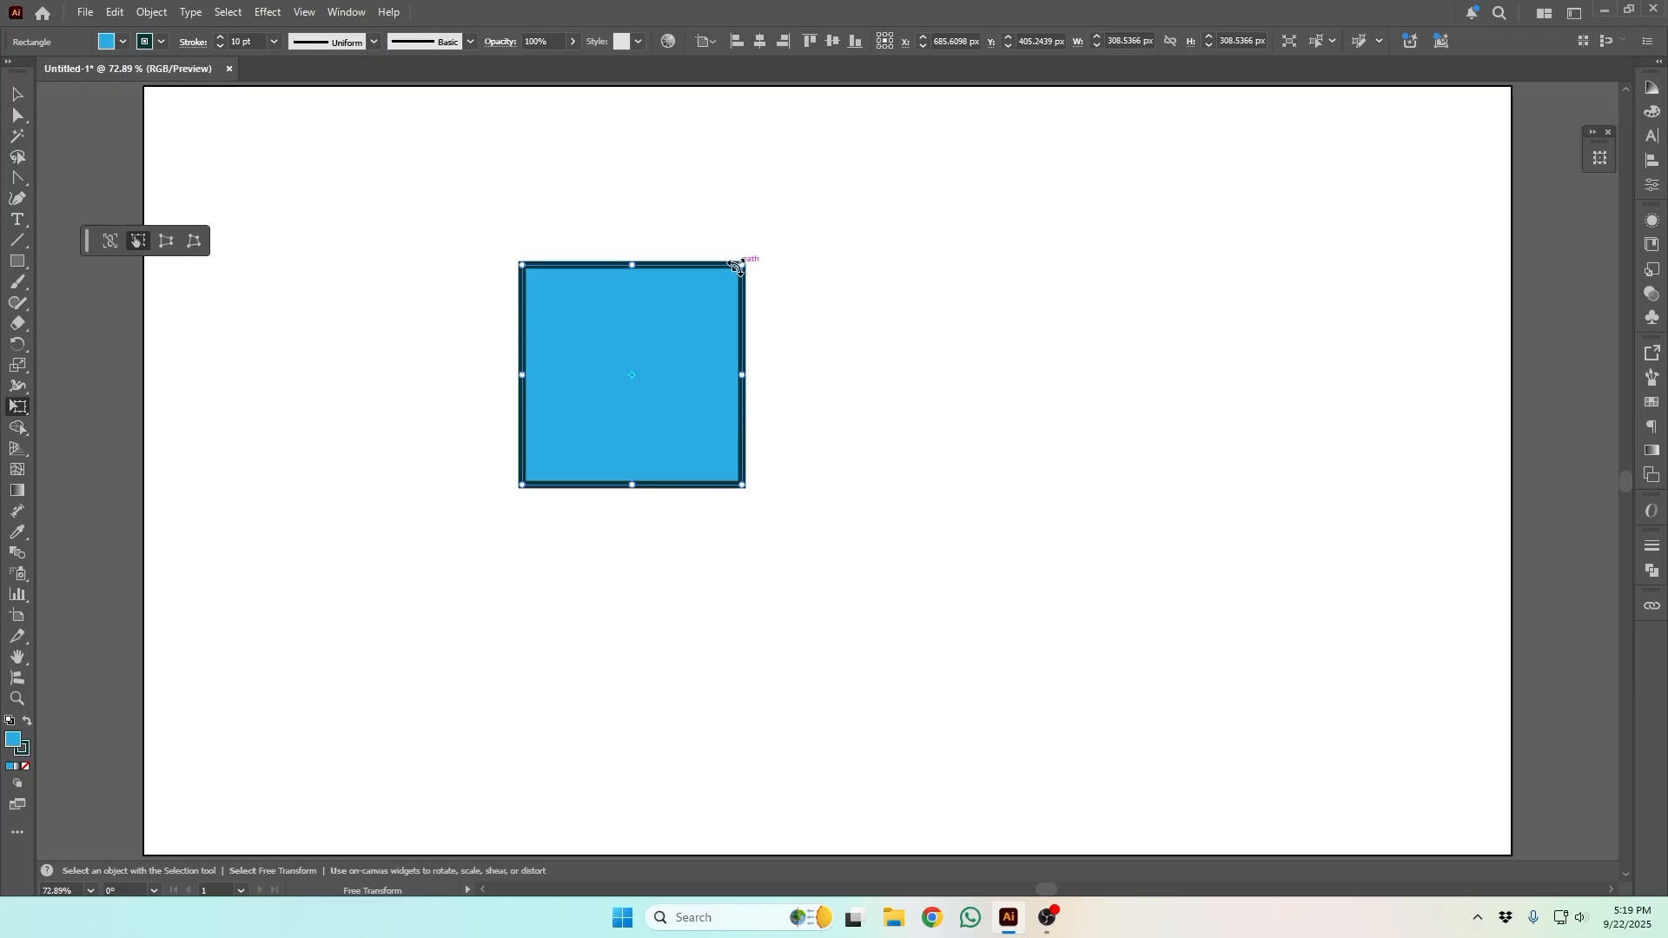
Step: Rotate the blue square slightly with Free Transform and undo the rotation
left_click_drag(736, 266, 845, 168)
key("ctrl+z")
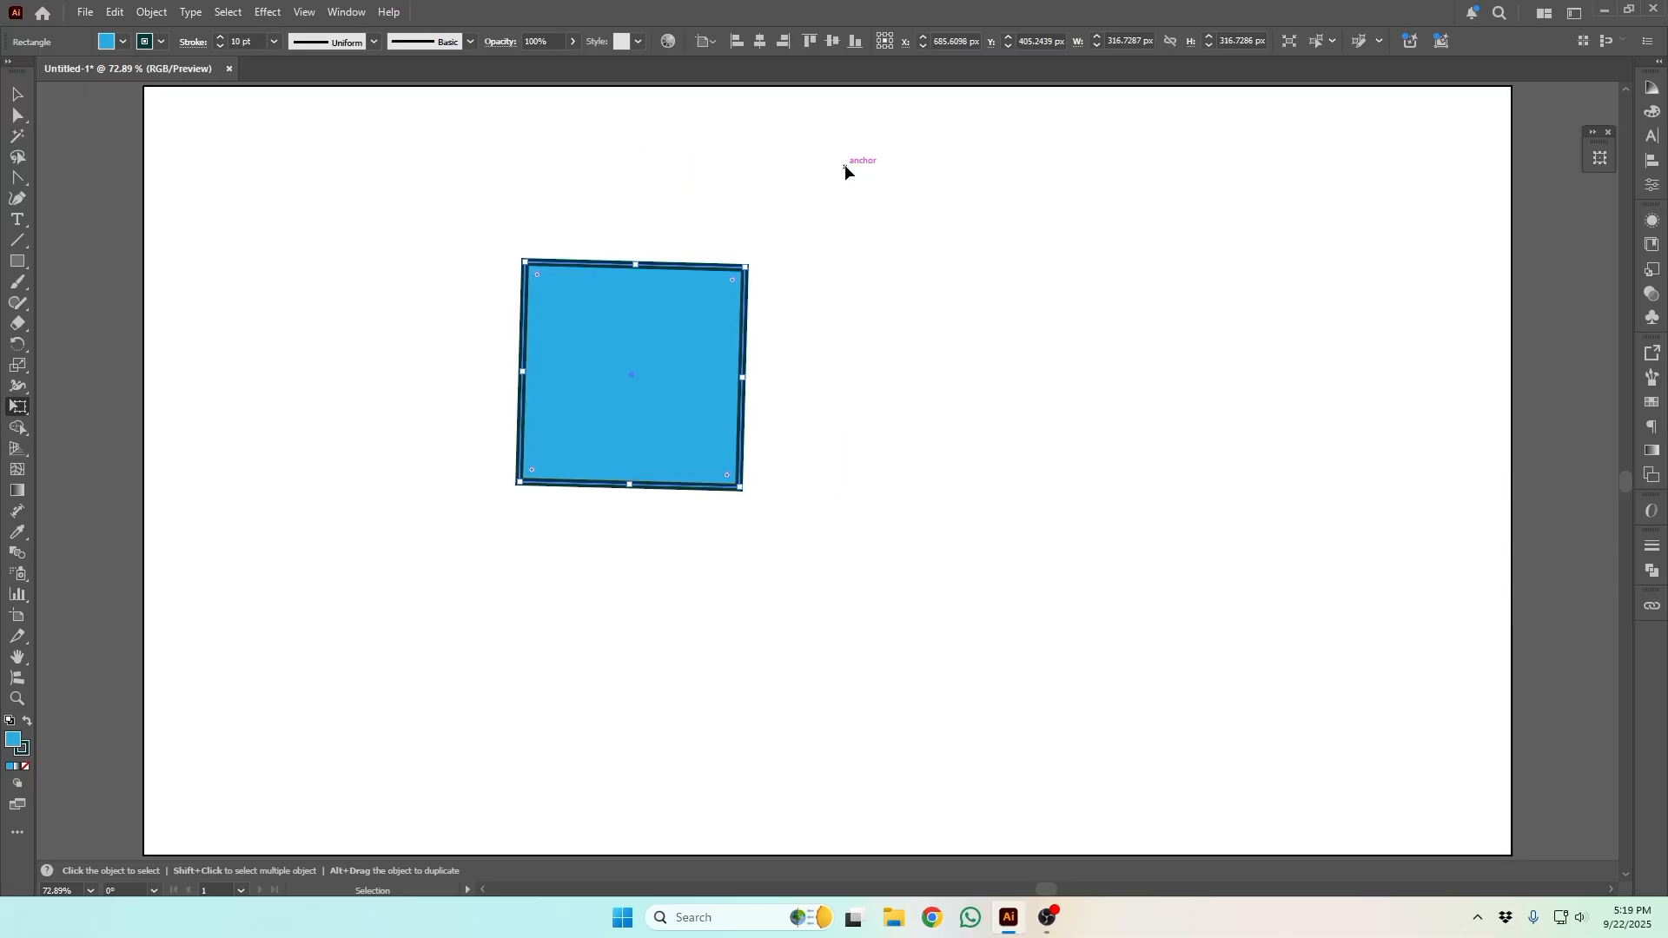
key("ctrl+z")
Step: Stretch, slightly tilt and narrow the blue square with Free Transform until it is about 461 × 462 px
left_click_drag(752, 264, 831, 313)
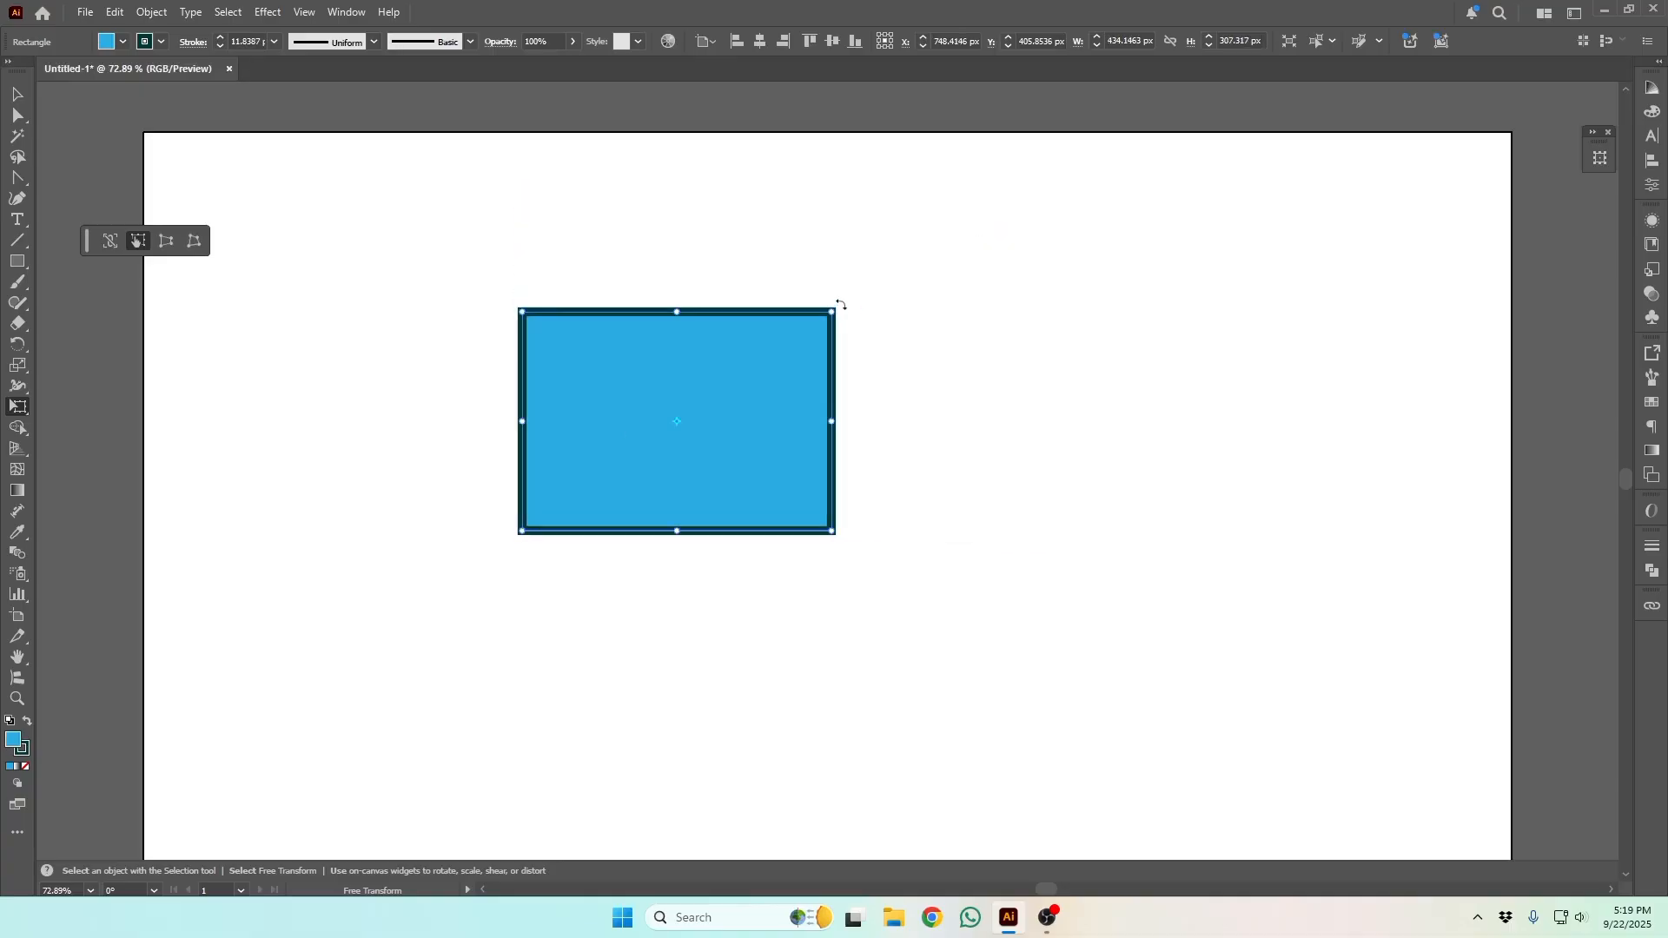
mouse_move(841, 304)
left_mouse_down()
mouse_move(816, 284)
mouse_move(847, 301)
left_mouse_up()
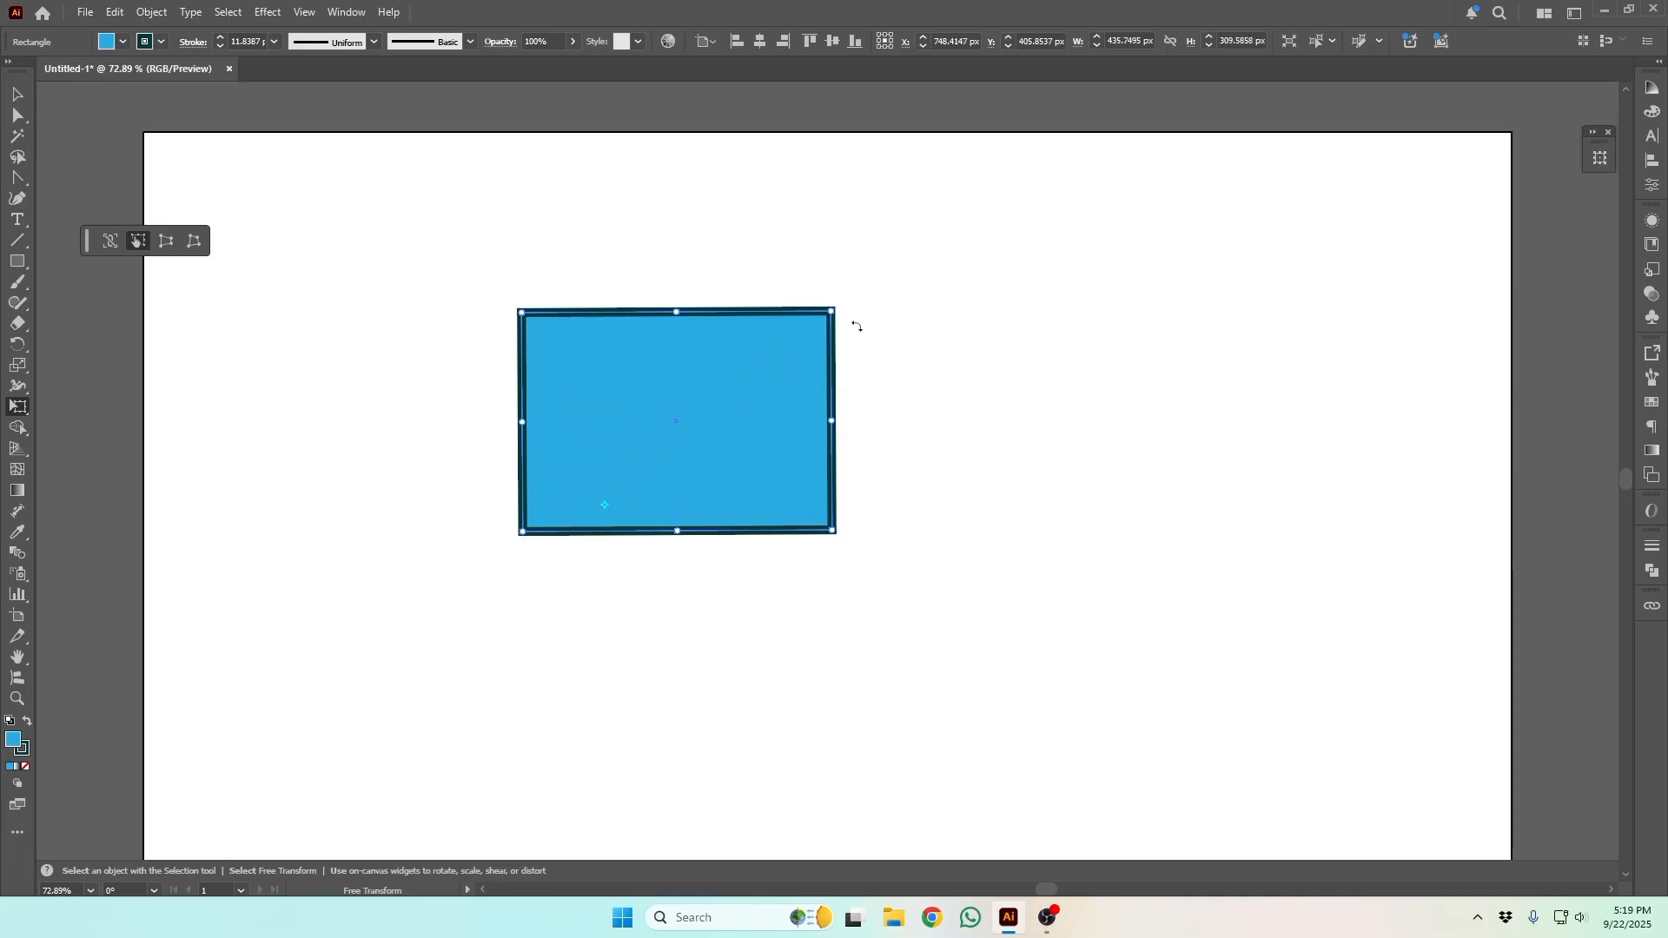
left_click_drag(839, 307, 1181, 256)
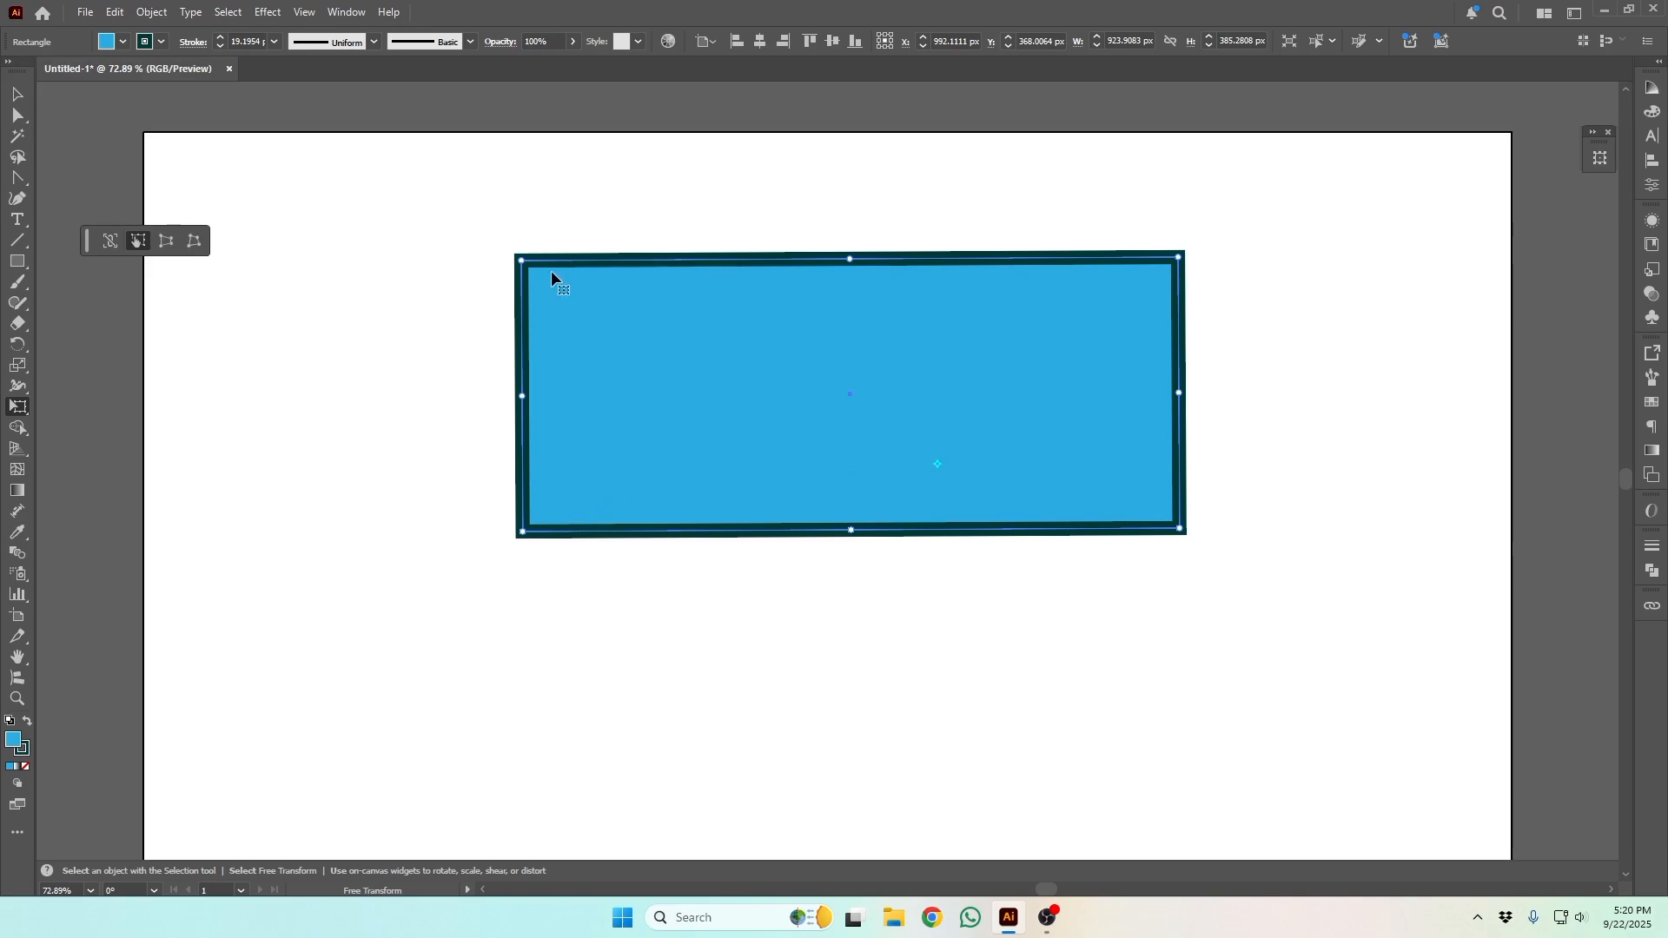
left_click_drag(521, 260, 543, 203)
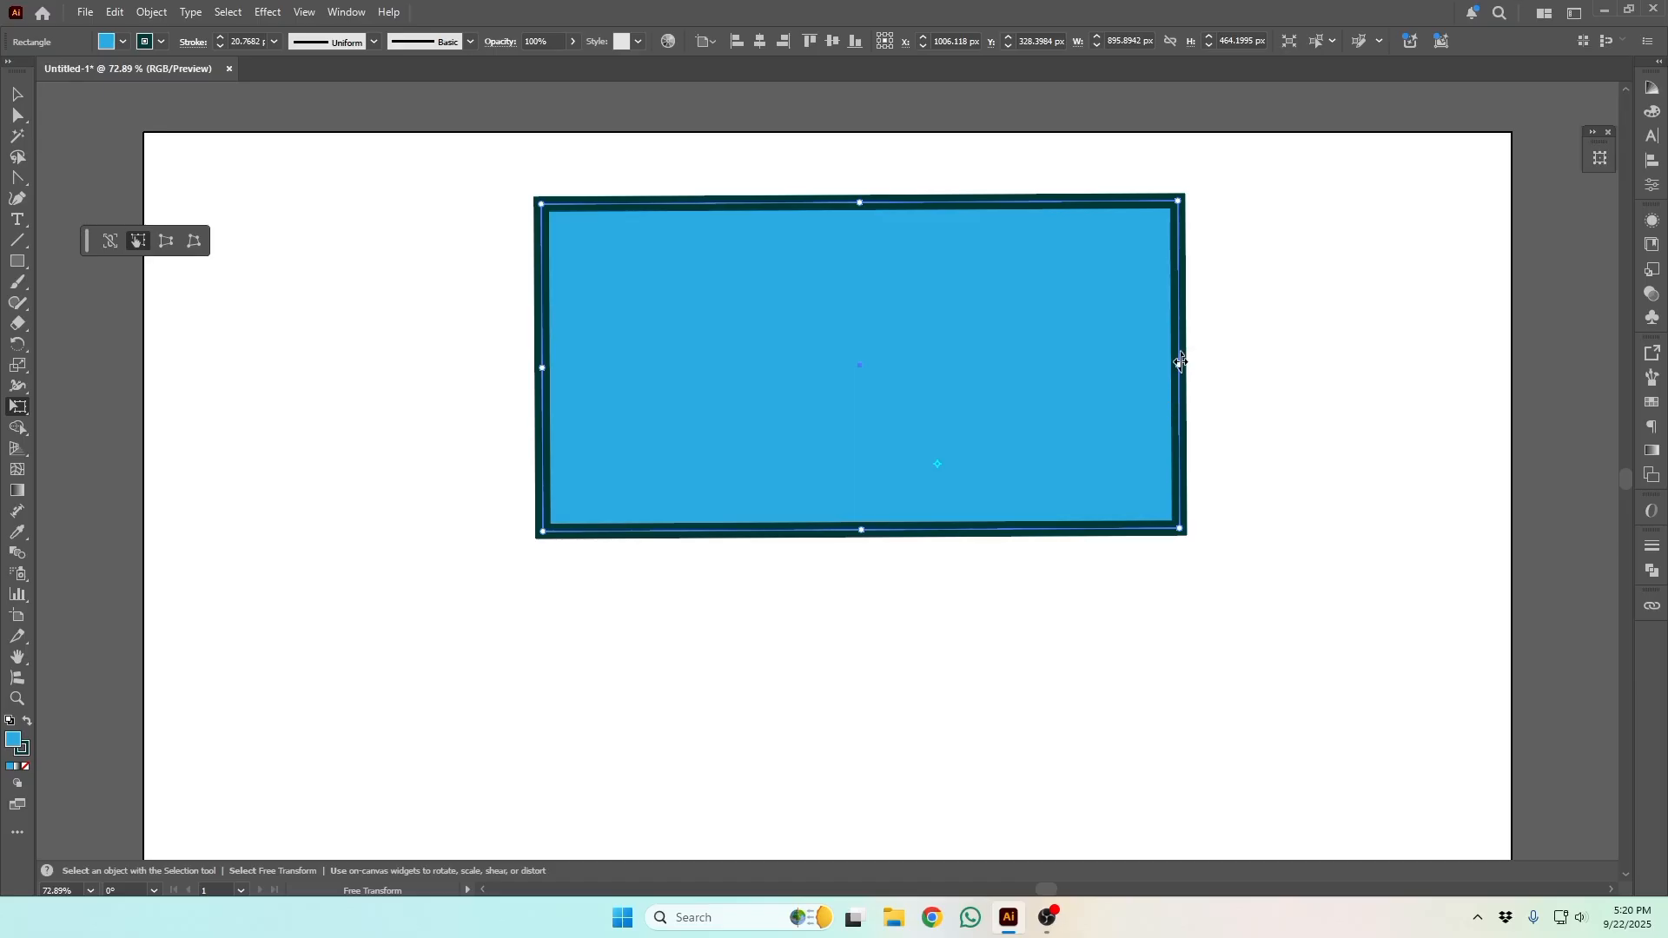
left_click_drag(1179, 365, 871, 365)
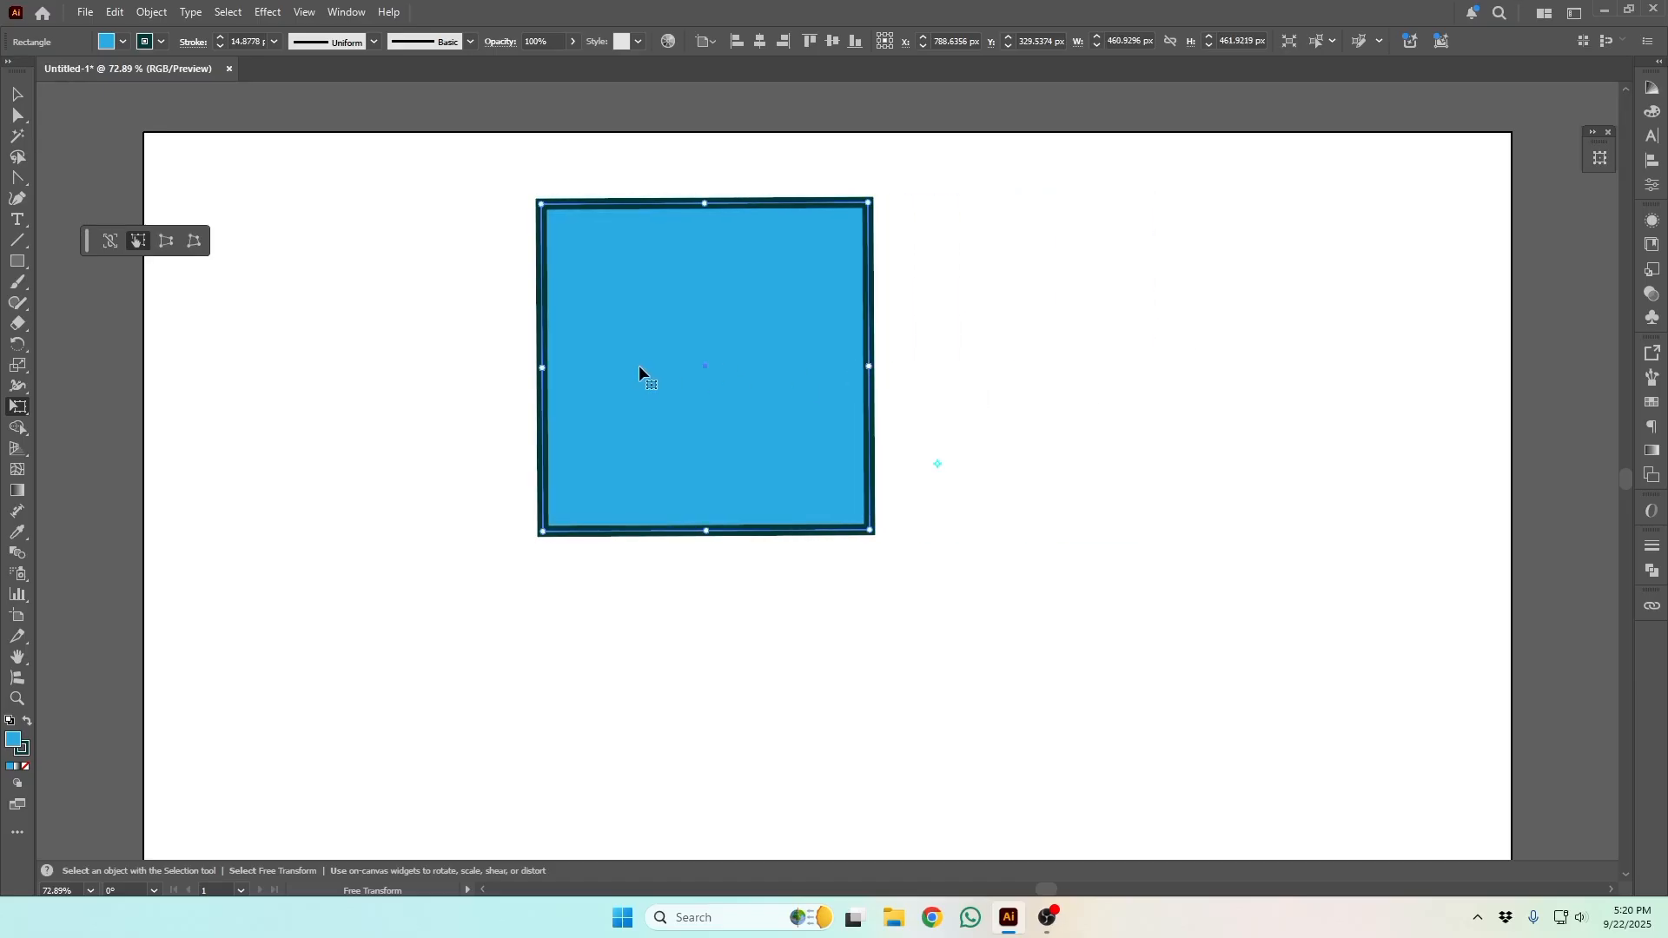
Step: Duplicate the blue square and arrange the two copies side by side at about the same height
left_click_drag(637, 365, 1073, 346)
key("v")
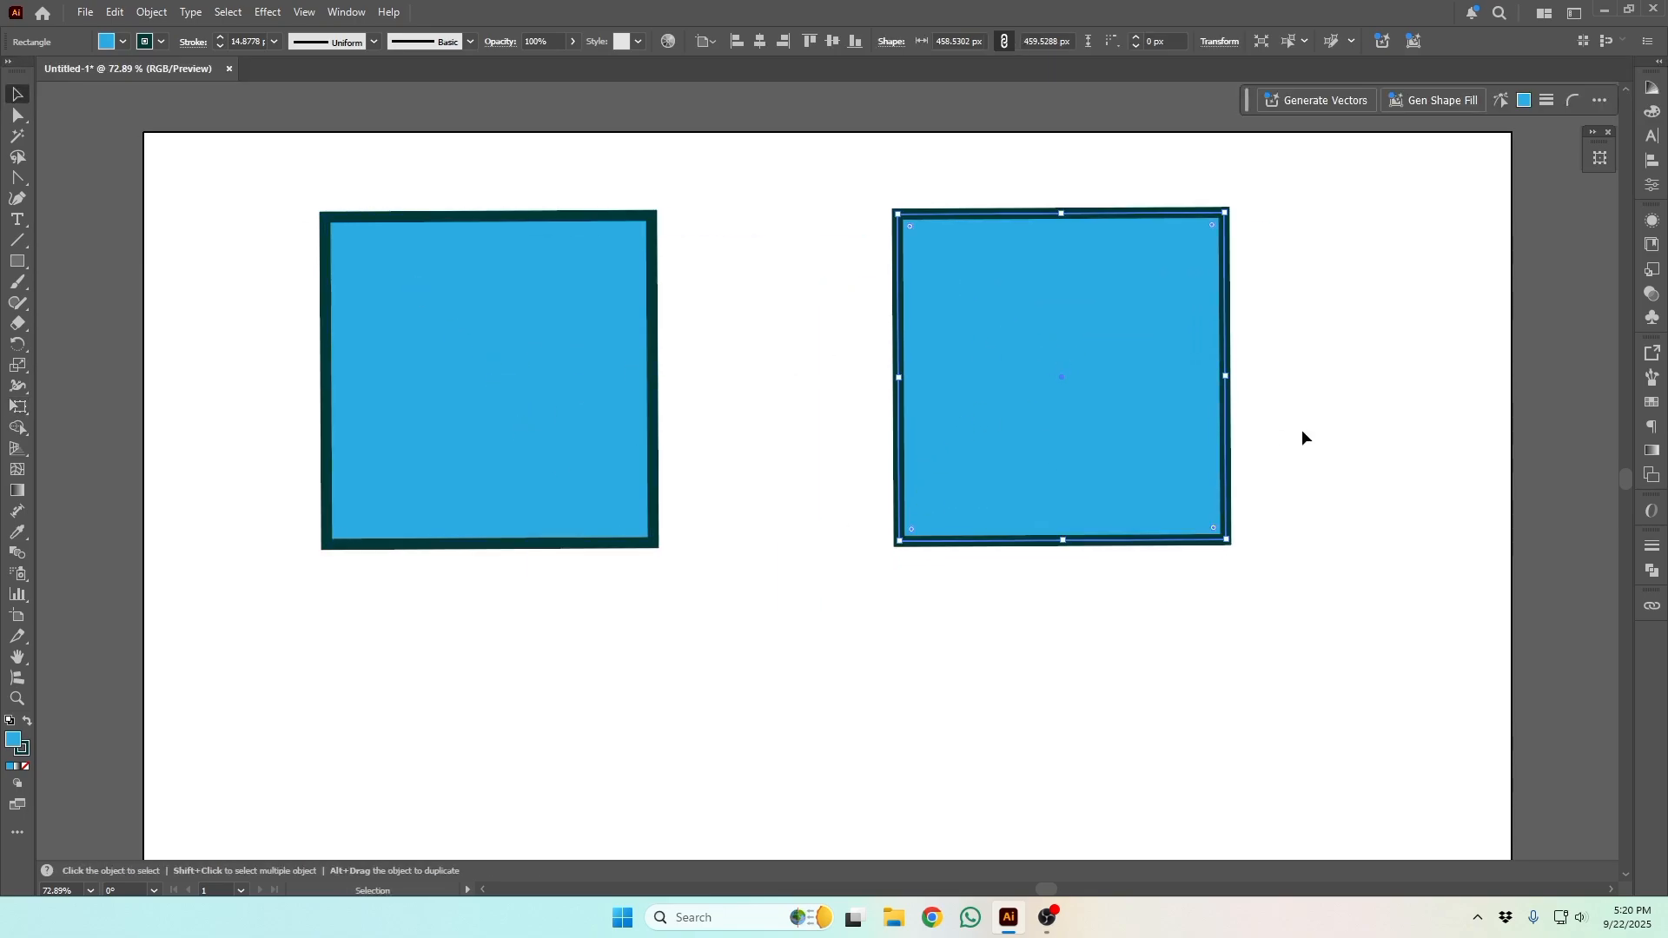
scroll(1302, 437, "down", 1)
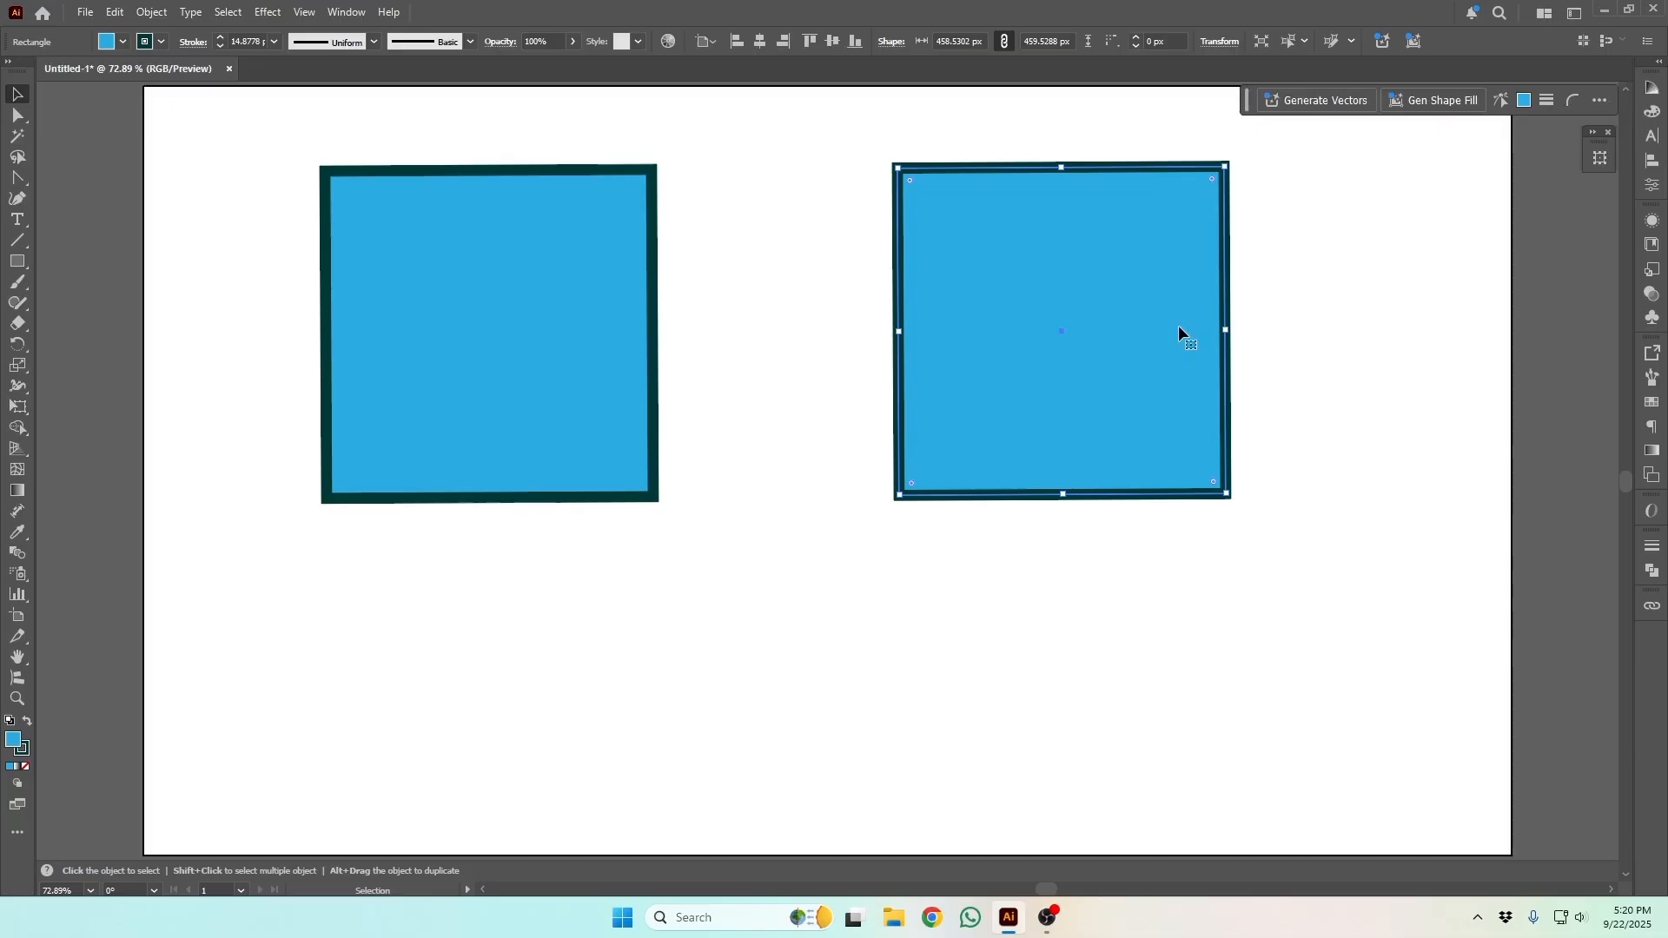
left_click_drag(545, 328, 537, 366)
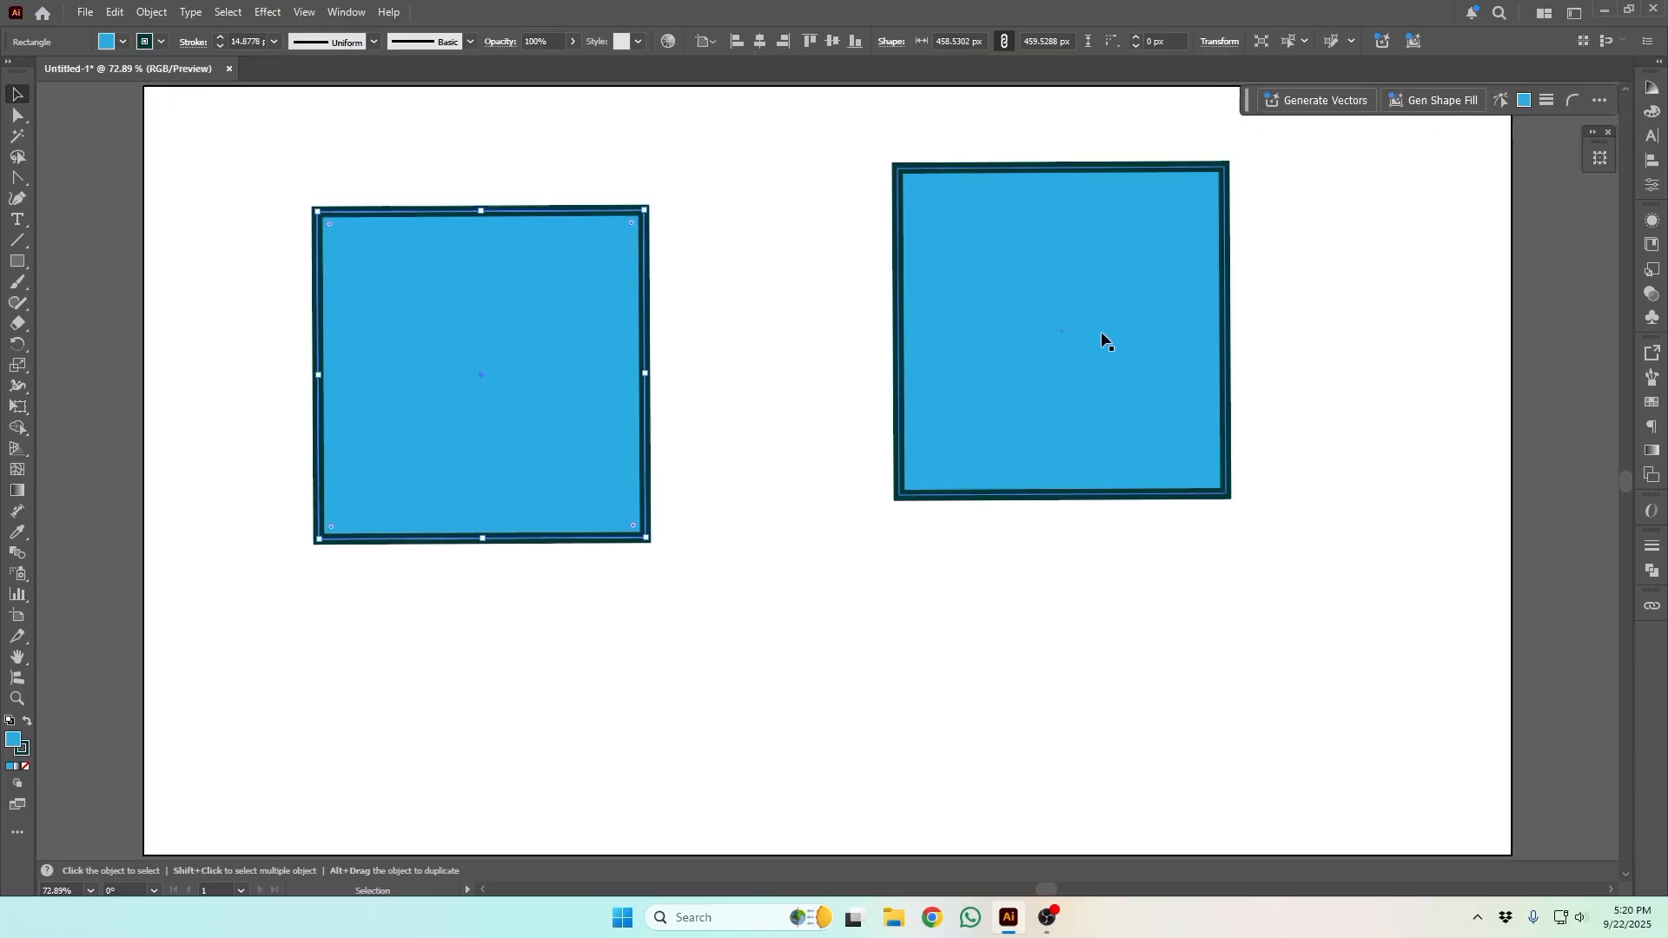
left_click_drag(1101, 339, 1128, 377)
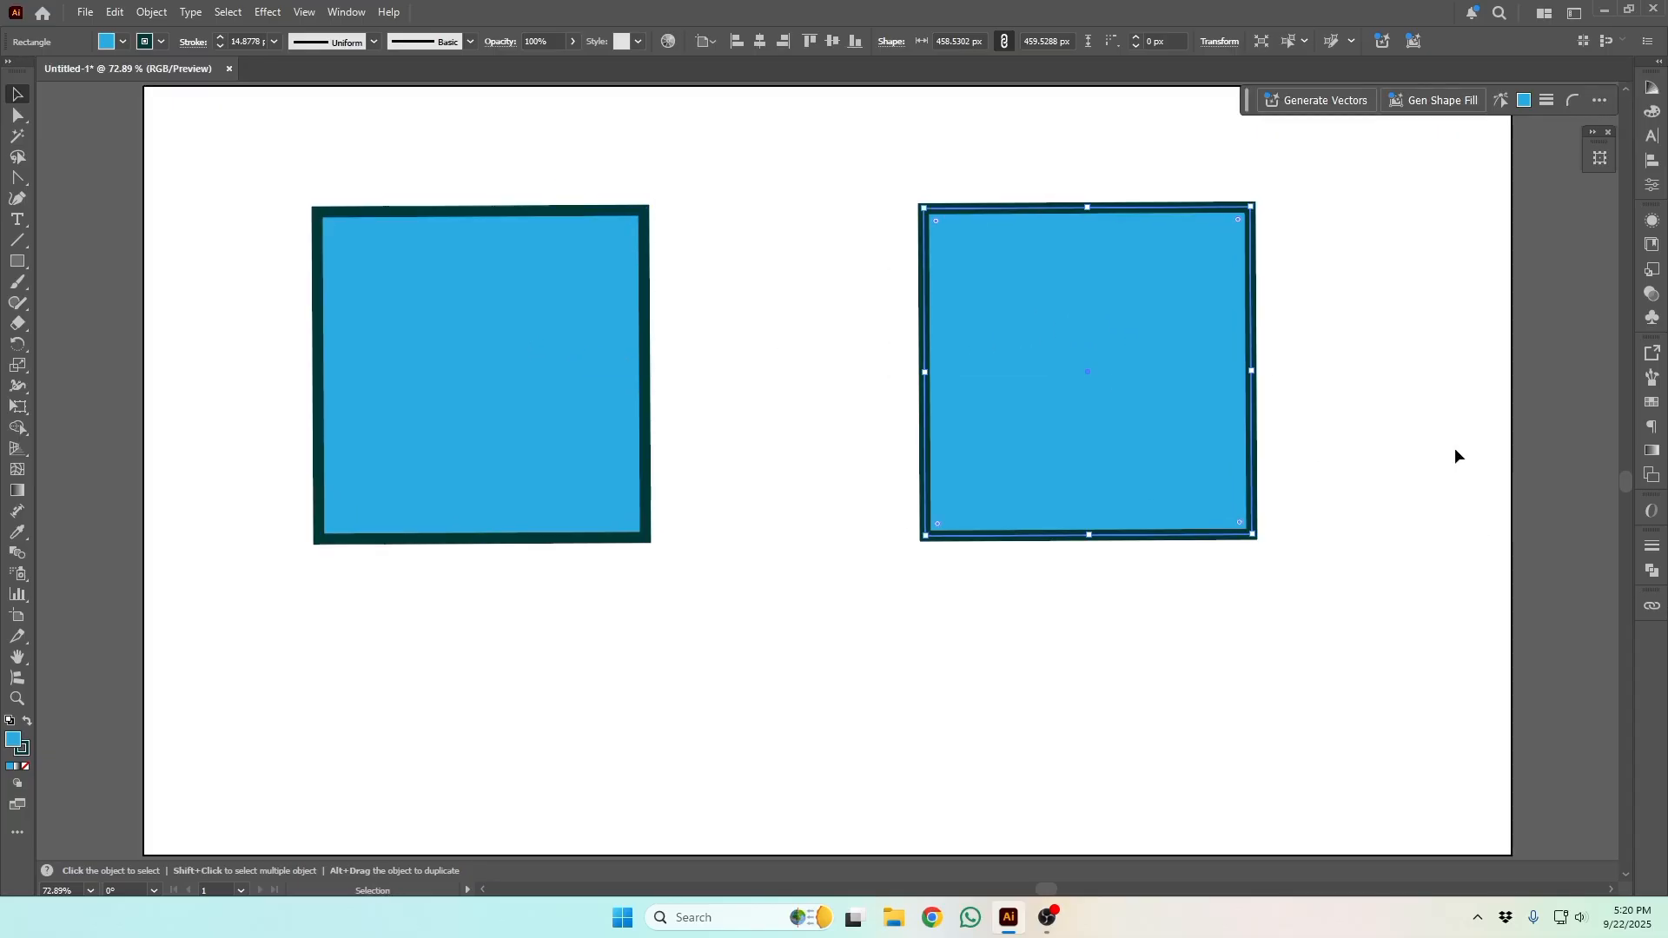
left_click_drag(599, 441, 665, 430)
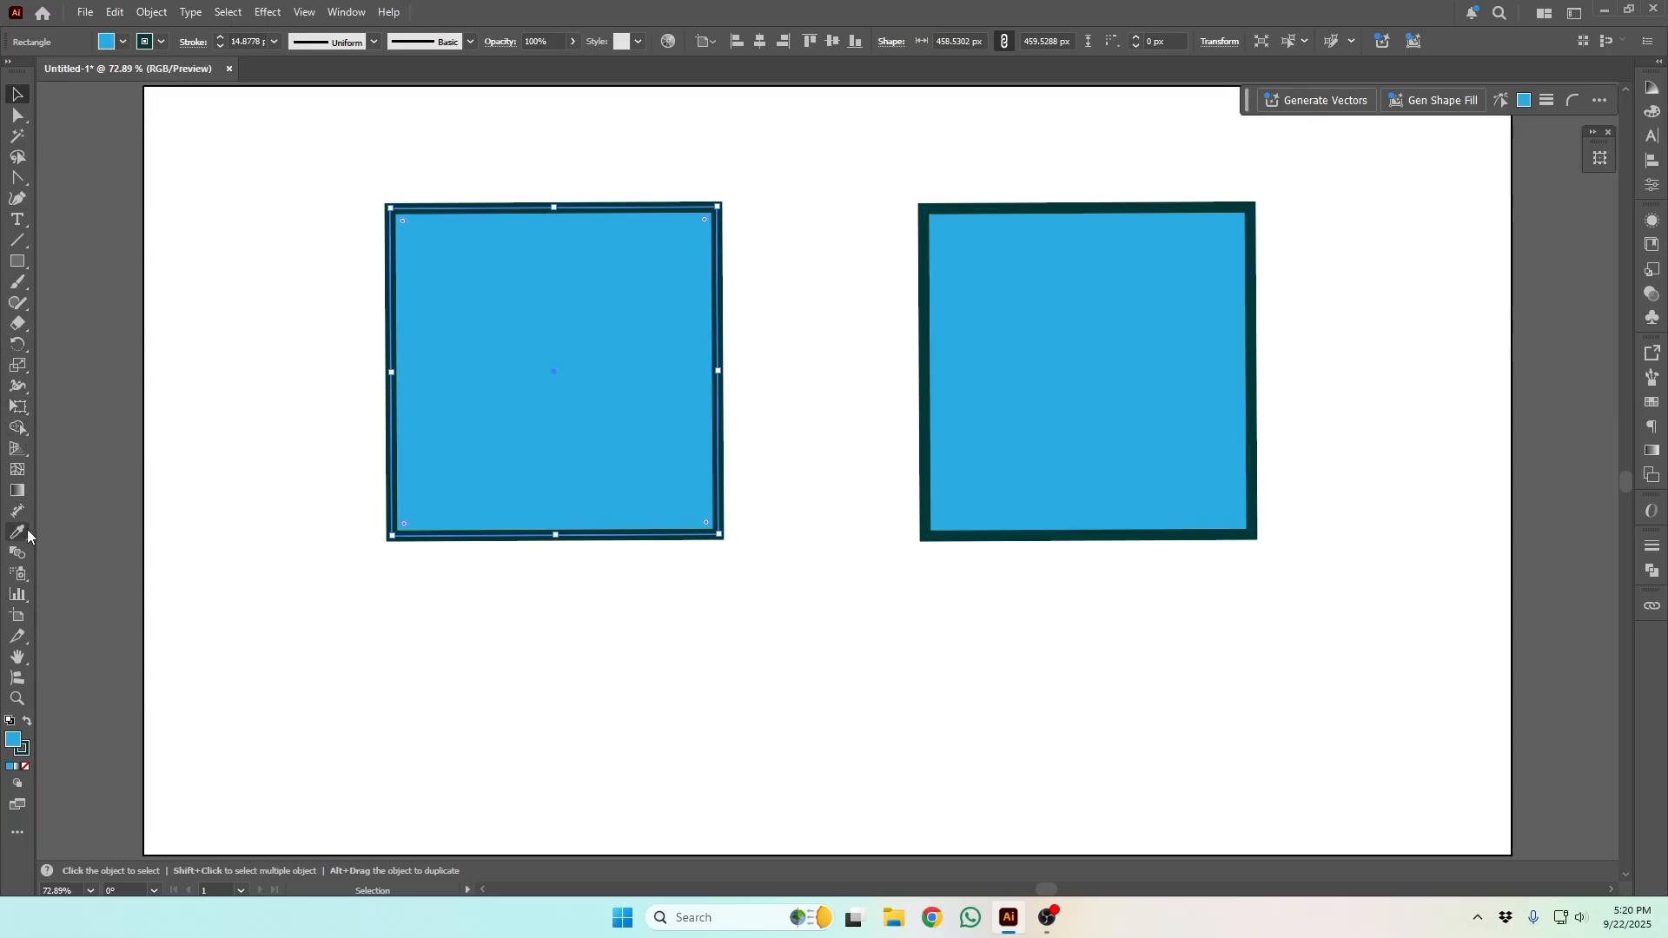
Step: Scale the left square proportionally to about 418 × 418 px using Free Transform with Constrain on
left_click(18, 408)
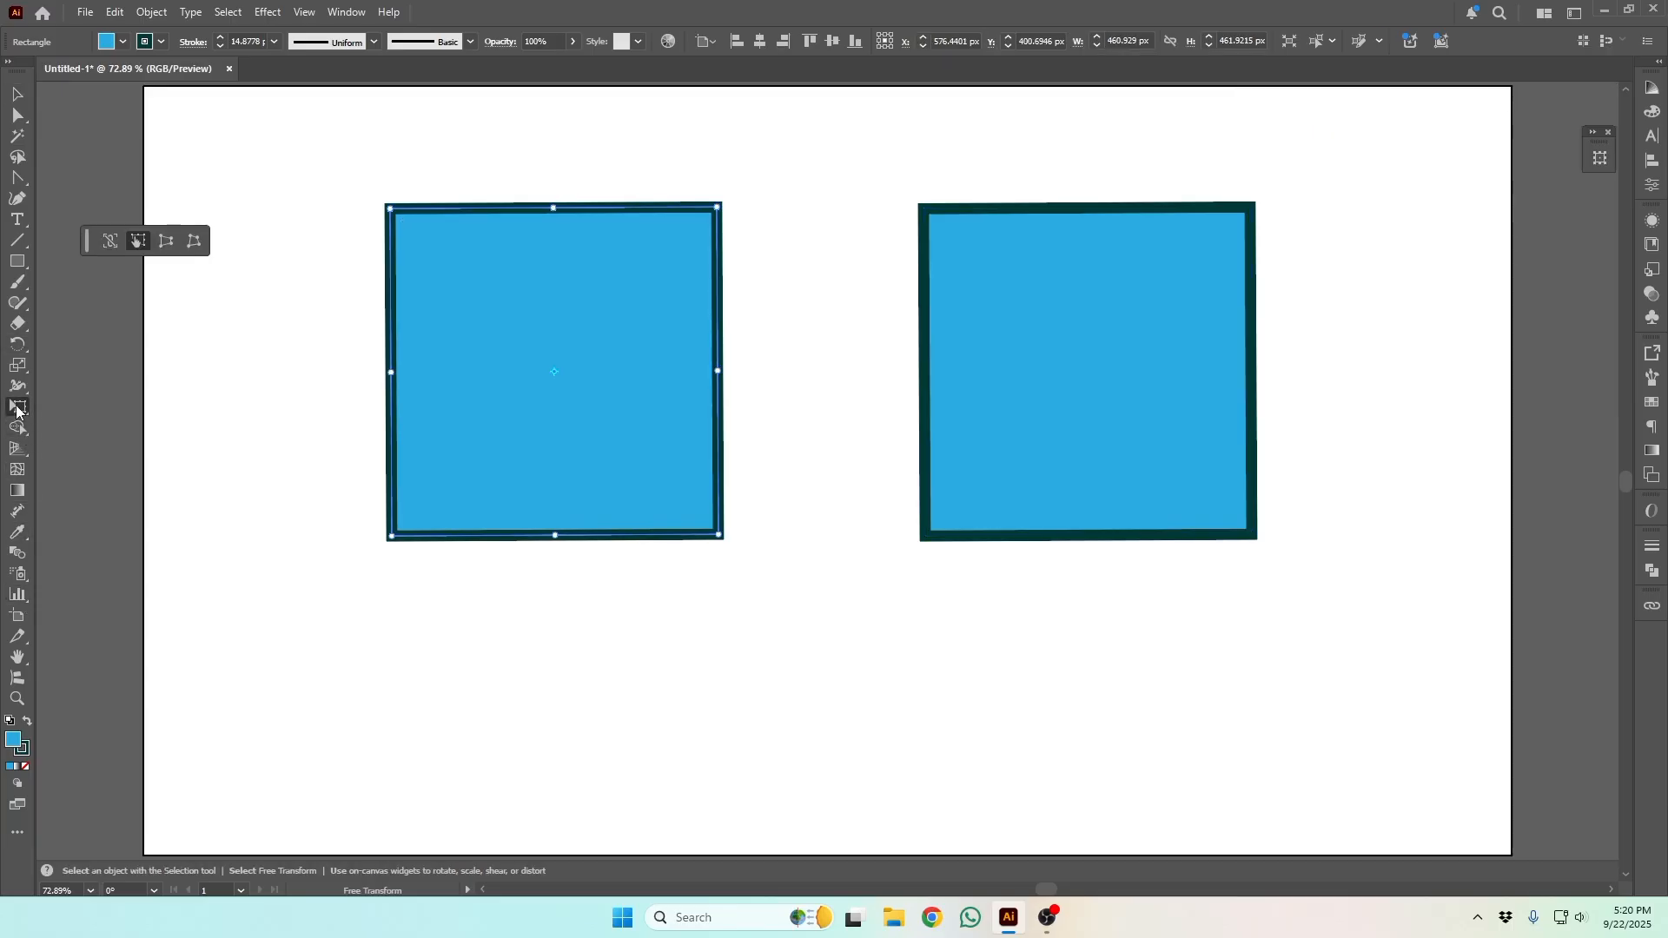
left_click(110, 242)
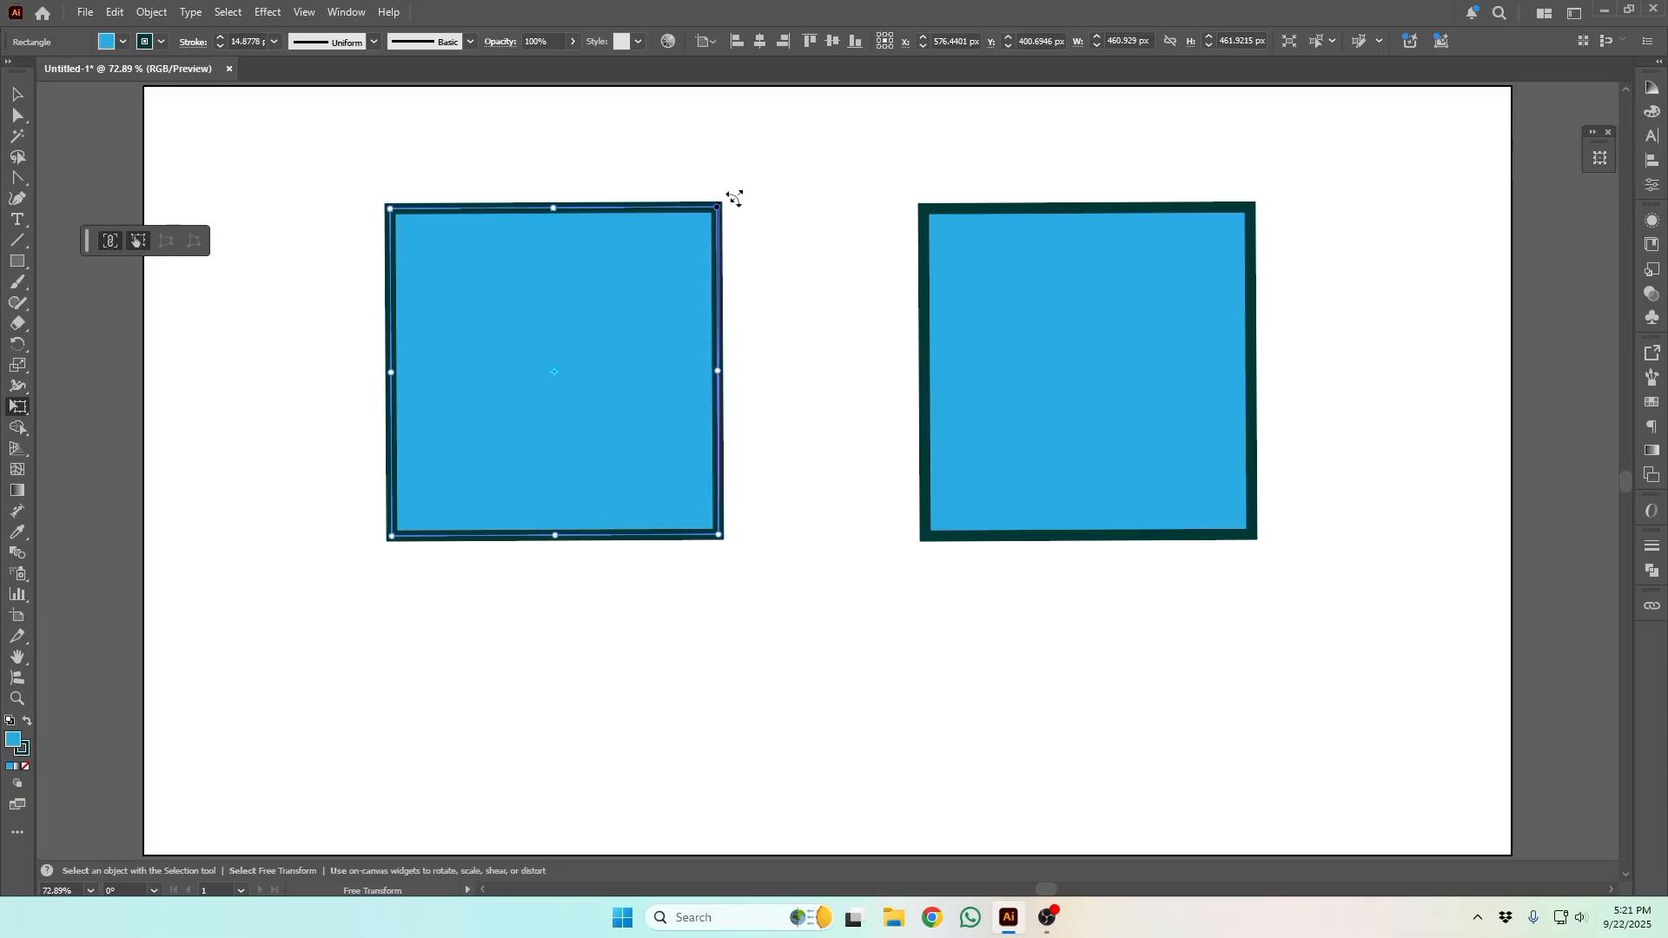
left_click_drag(719, 207, 766, 325)
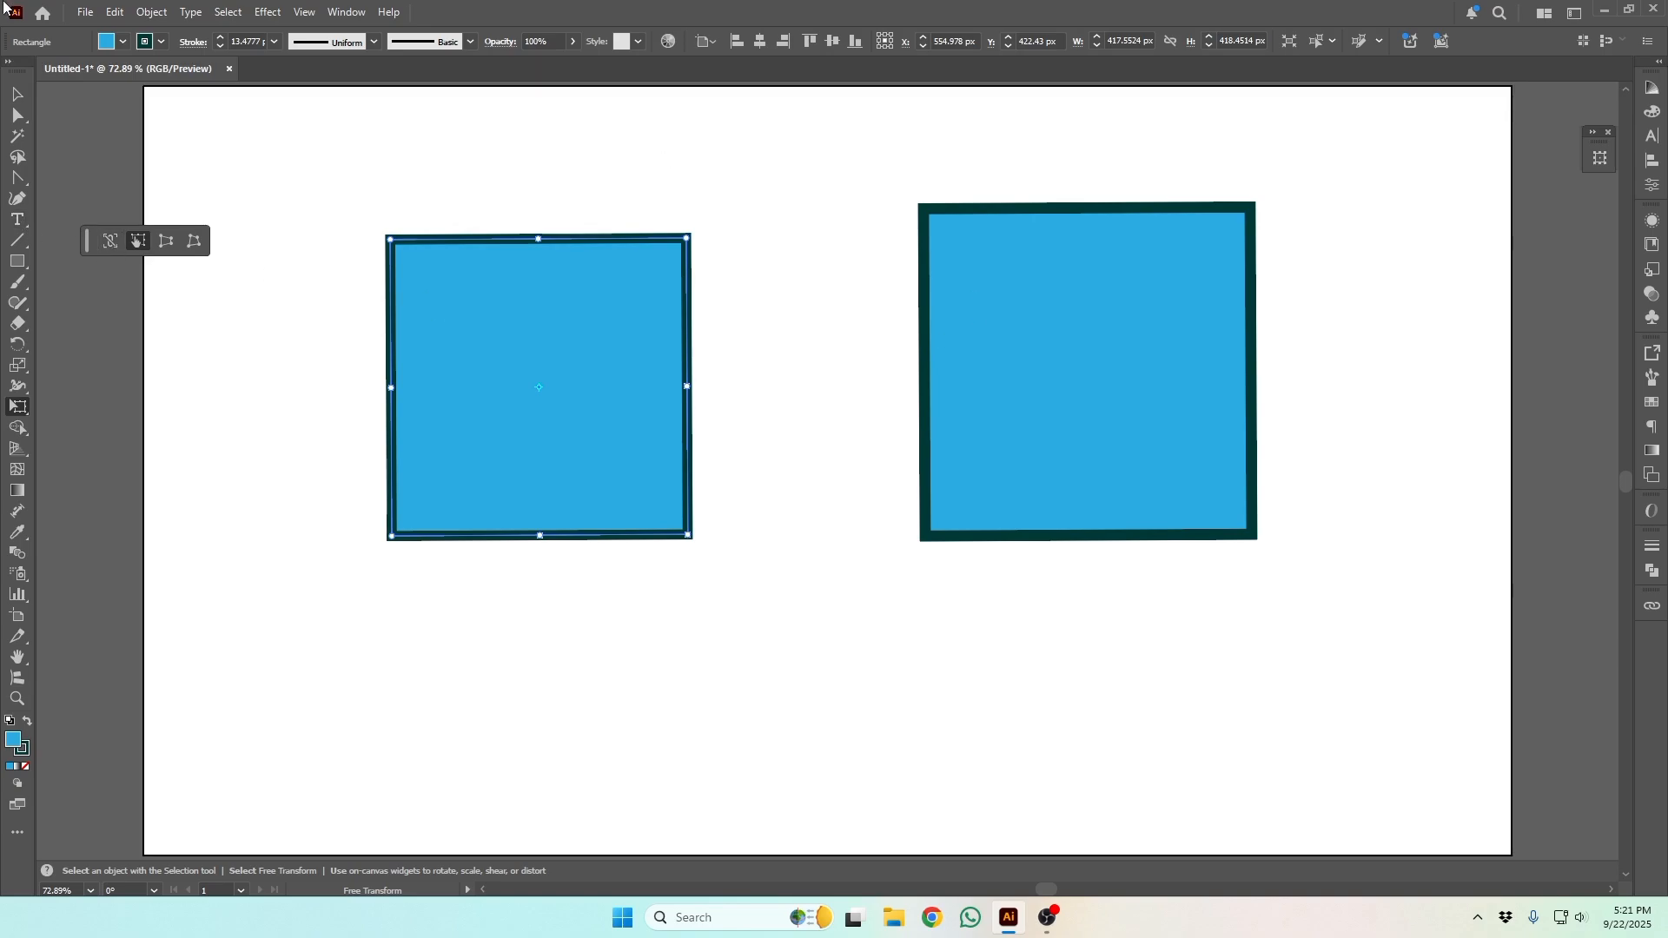
Step: Flatten the right square into a thin strip about 326 × 8 px using Free Transform without Constrain
left_click(17, 94)
left_click(1018, 380)
left_click(18, 406)
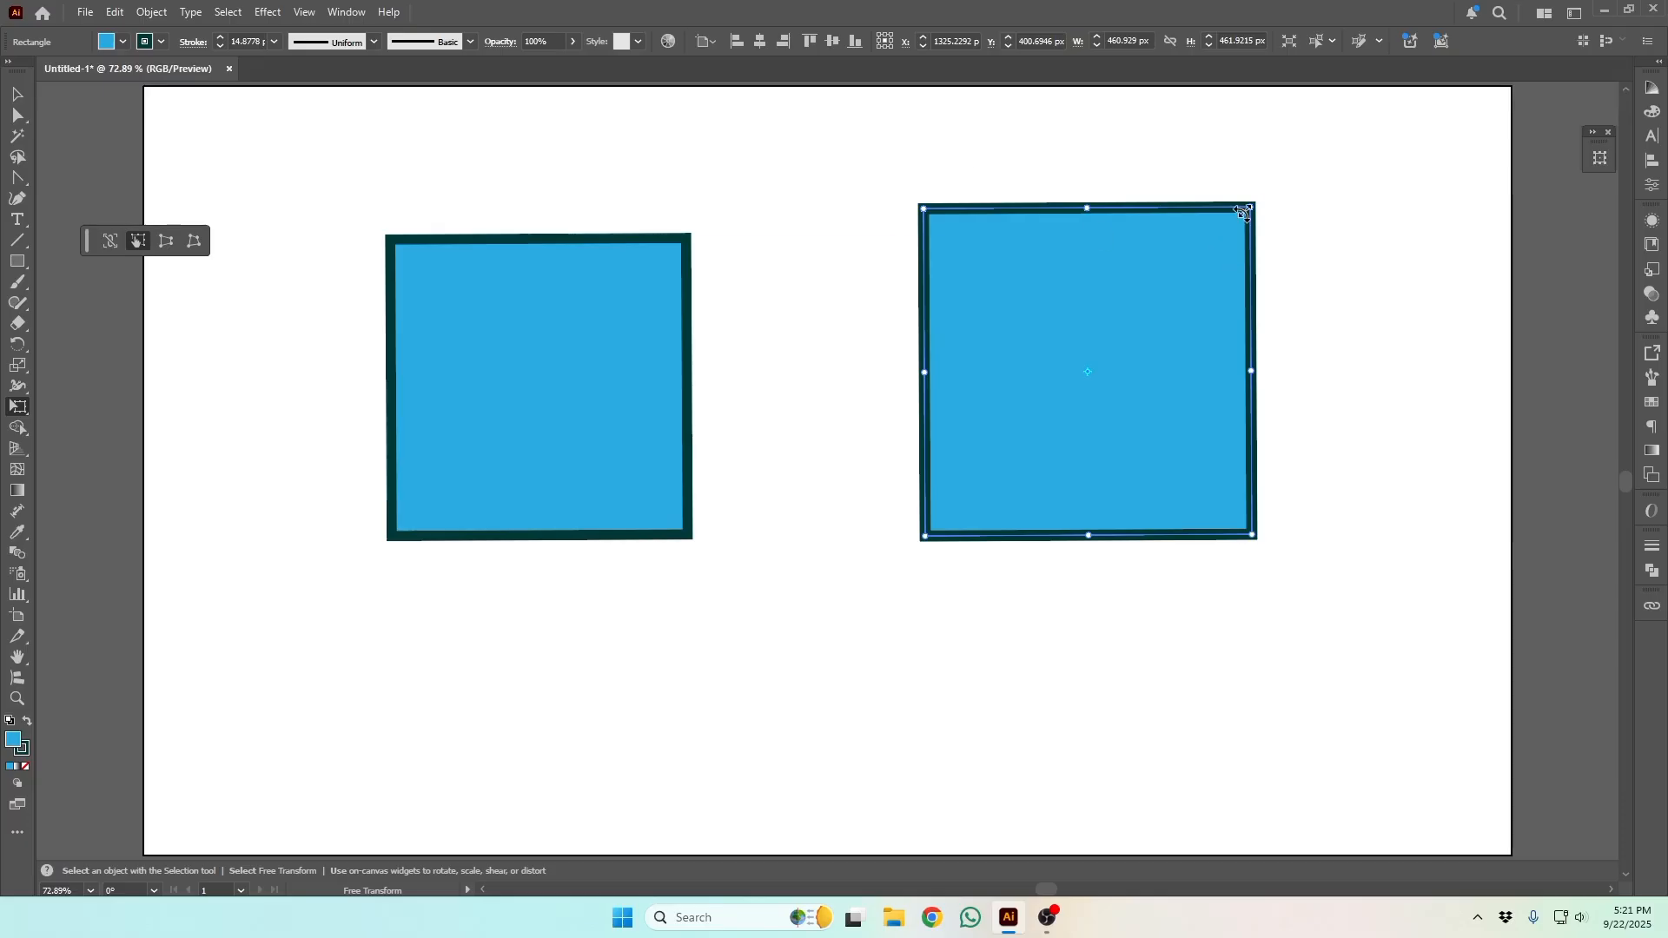
left_click_drag(1248, 211, 1159, 532)
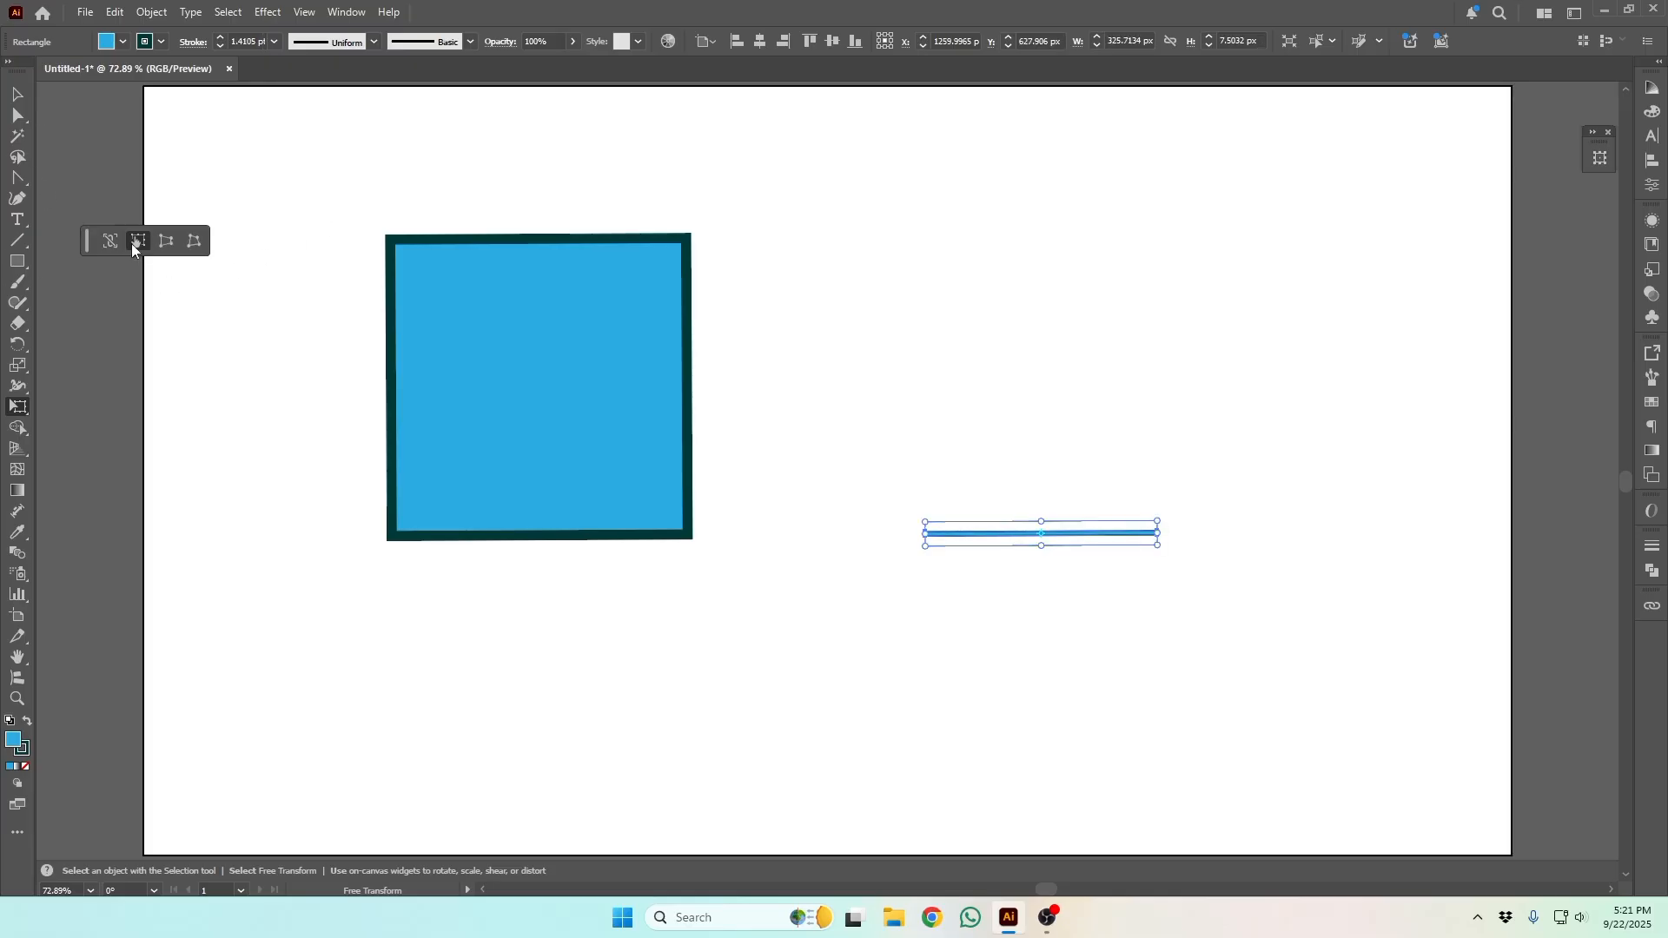
Step: Enlarge the left square proportionally from its upper-right corner using Free Transform with Constrain on
left_click(17, 94)
left_click(604, 398)
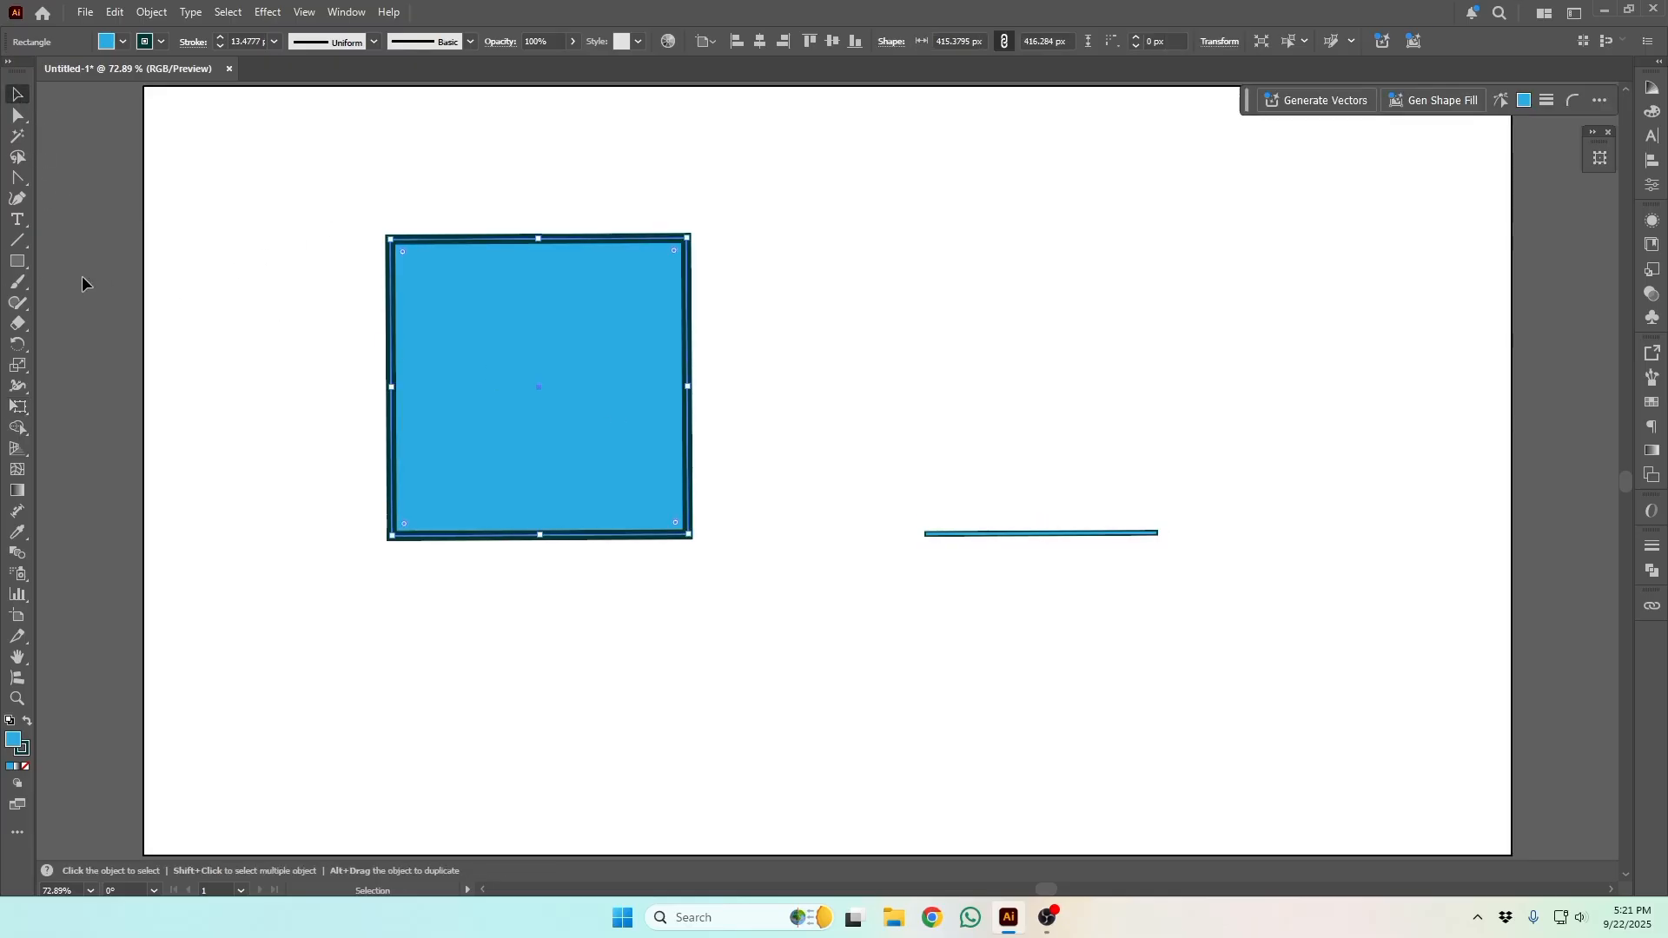
left_click(17, 407)
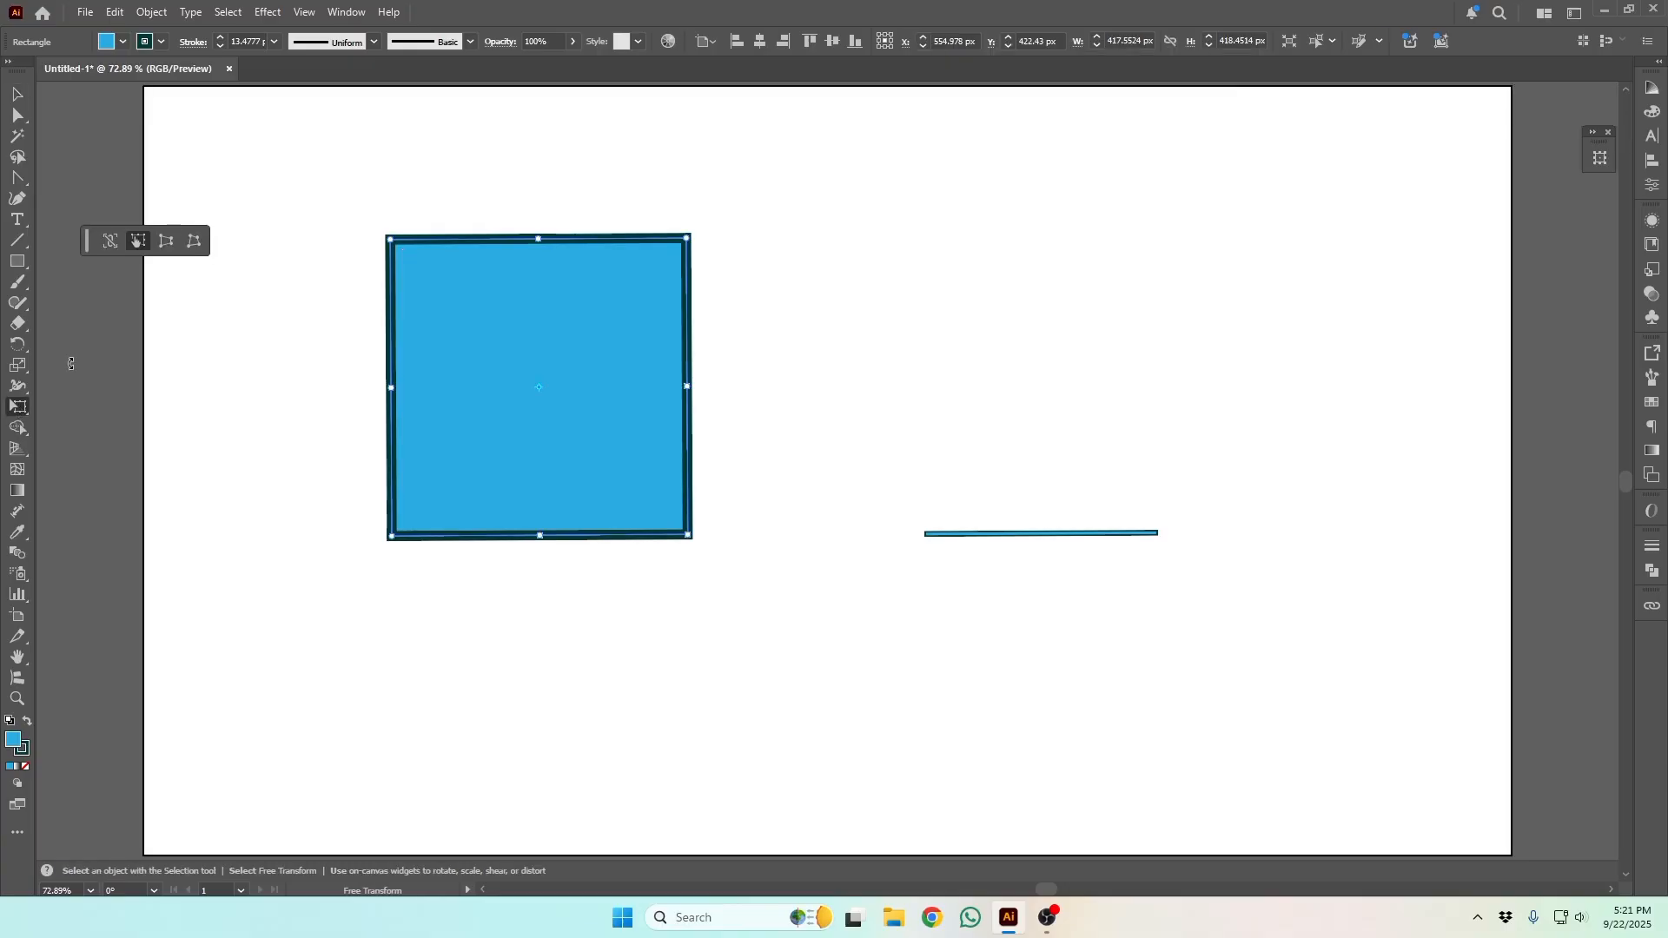
left_click(110, 241)
left_click_drag(688, 237, 493, 585)
left_click_drag(500, 566, 966, 378)
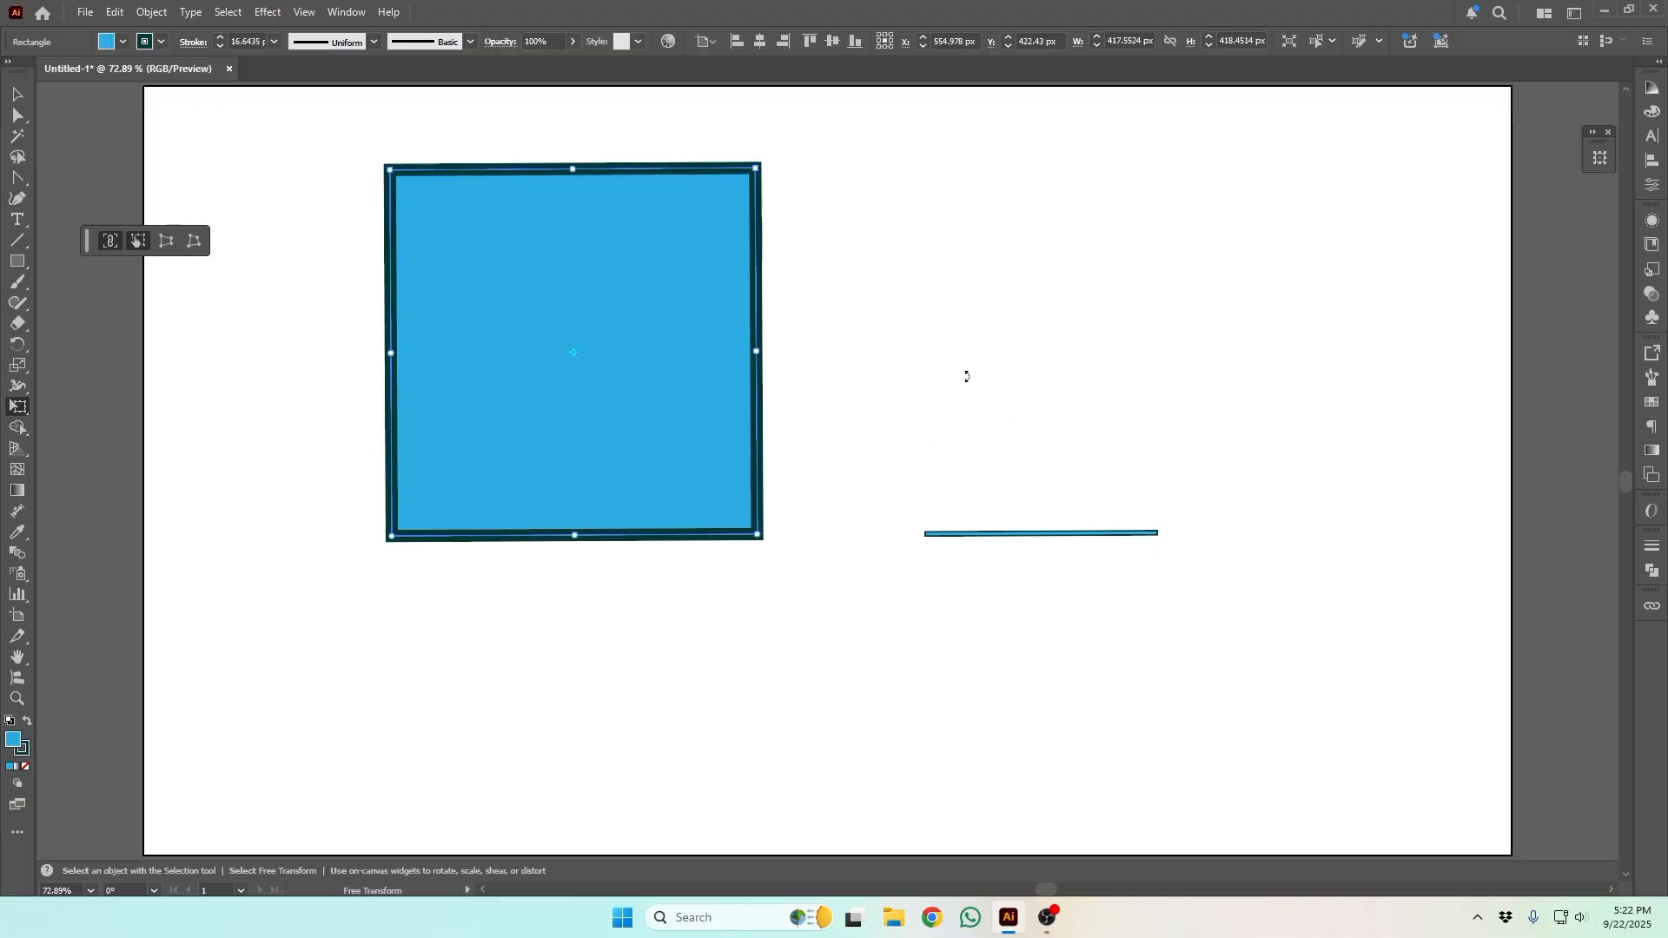
Step: Turn Constrain off and flatten the left square into a thin strip about 678 × 4 px
left_click(110, 241)
left_click_drag(756, 168, 875, 529)
key("v")
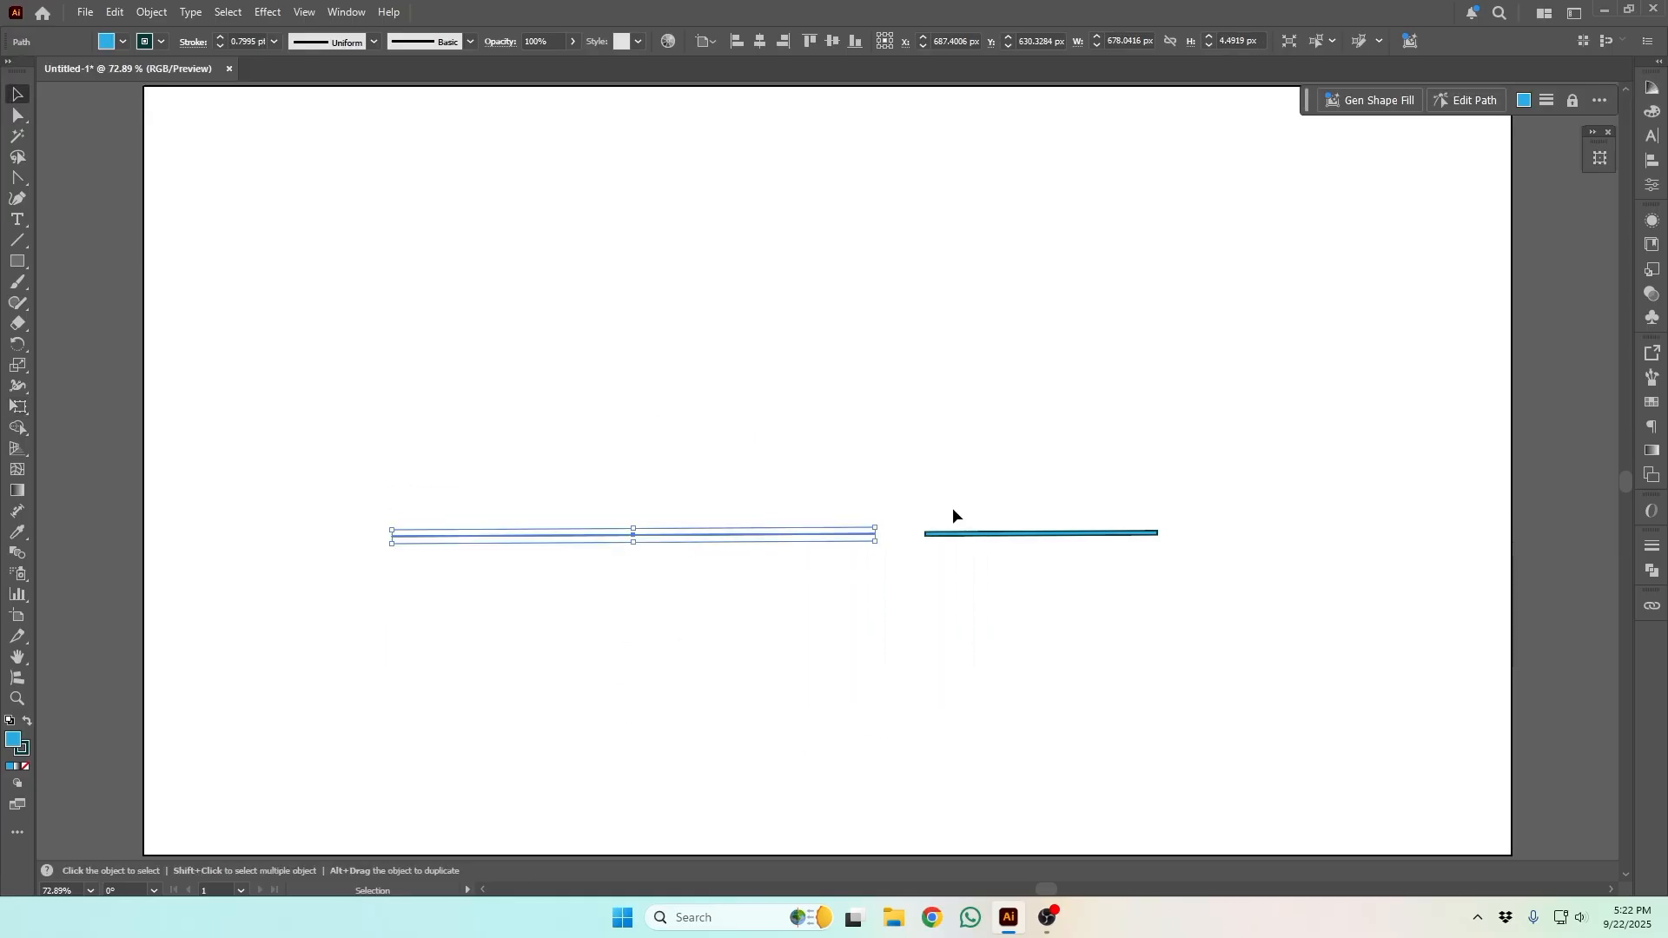
Step: Delete both flattened strips and draw a blue rectangle about 320 × 273 px on the left half of the artboard
left_click(653, 491)
left_click_drag(622, 492, 967, 680)
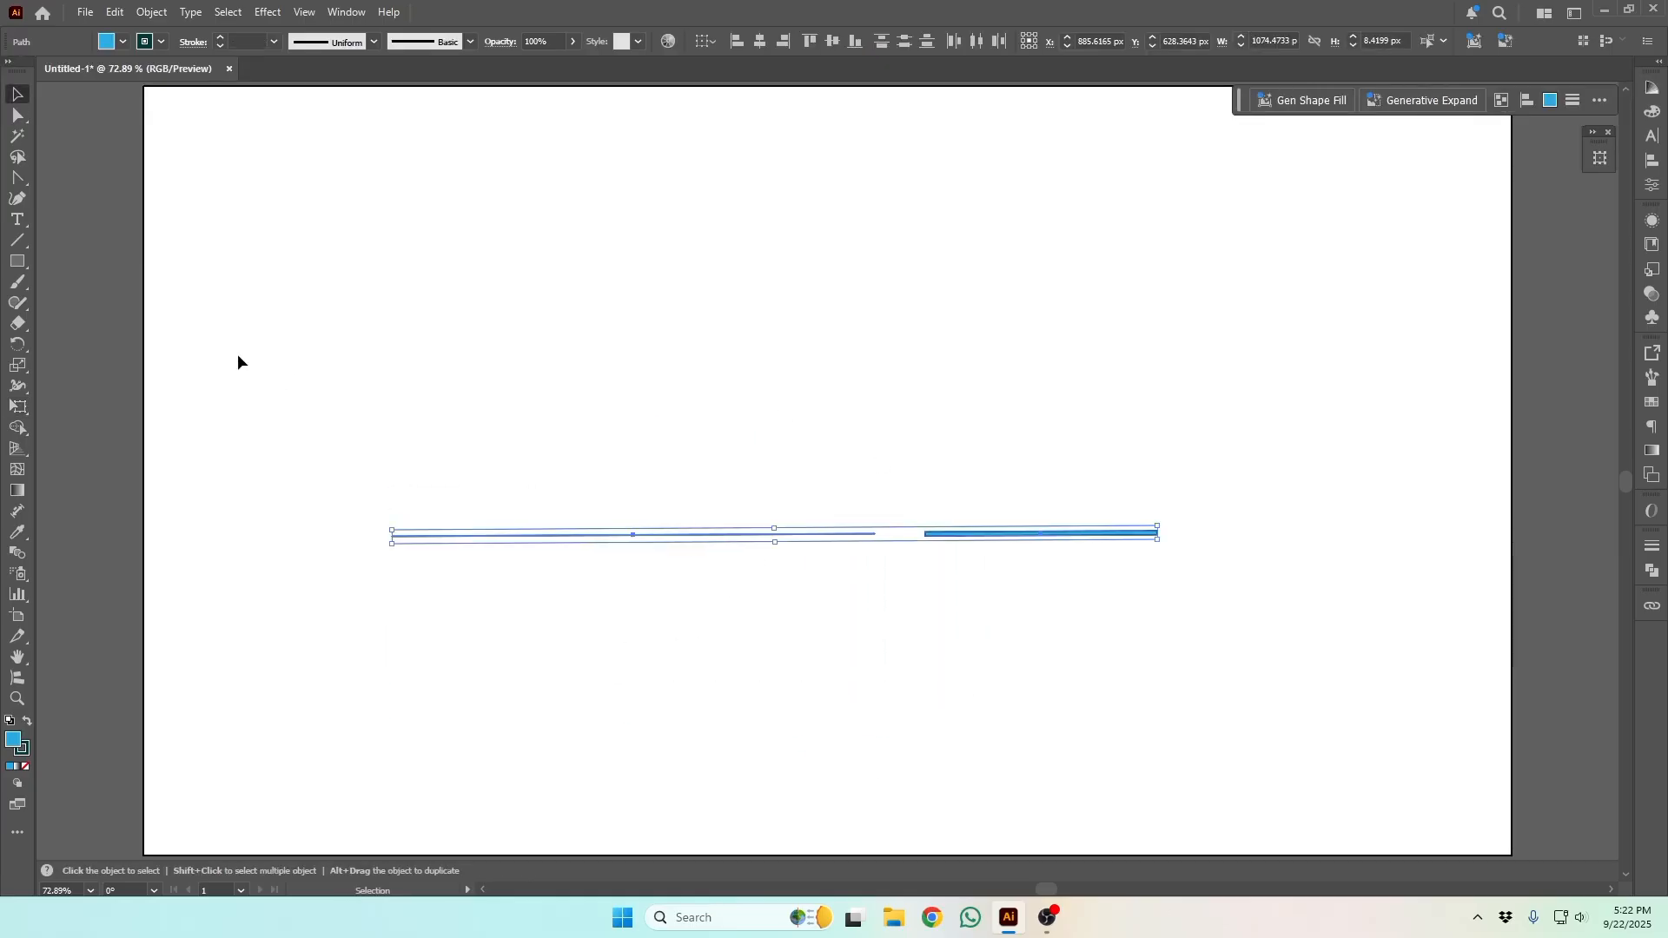
key("Delete")
key("m")
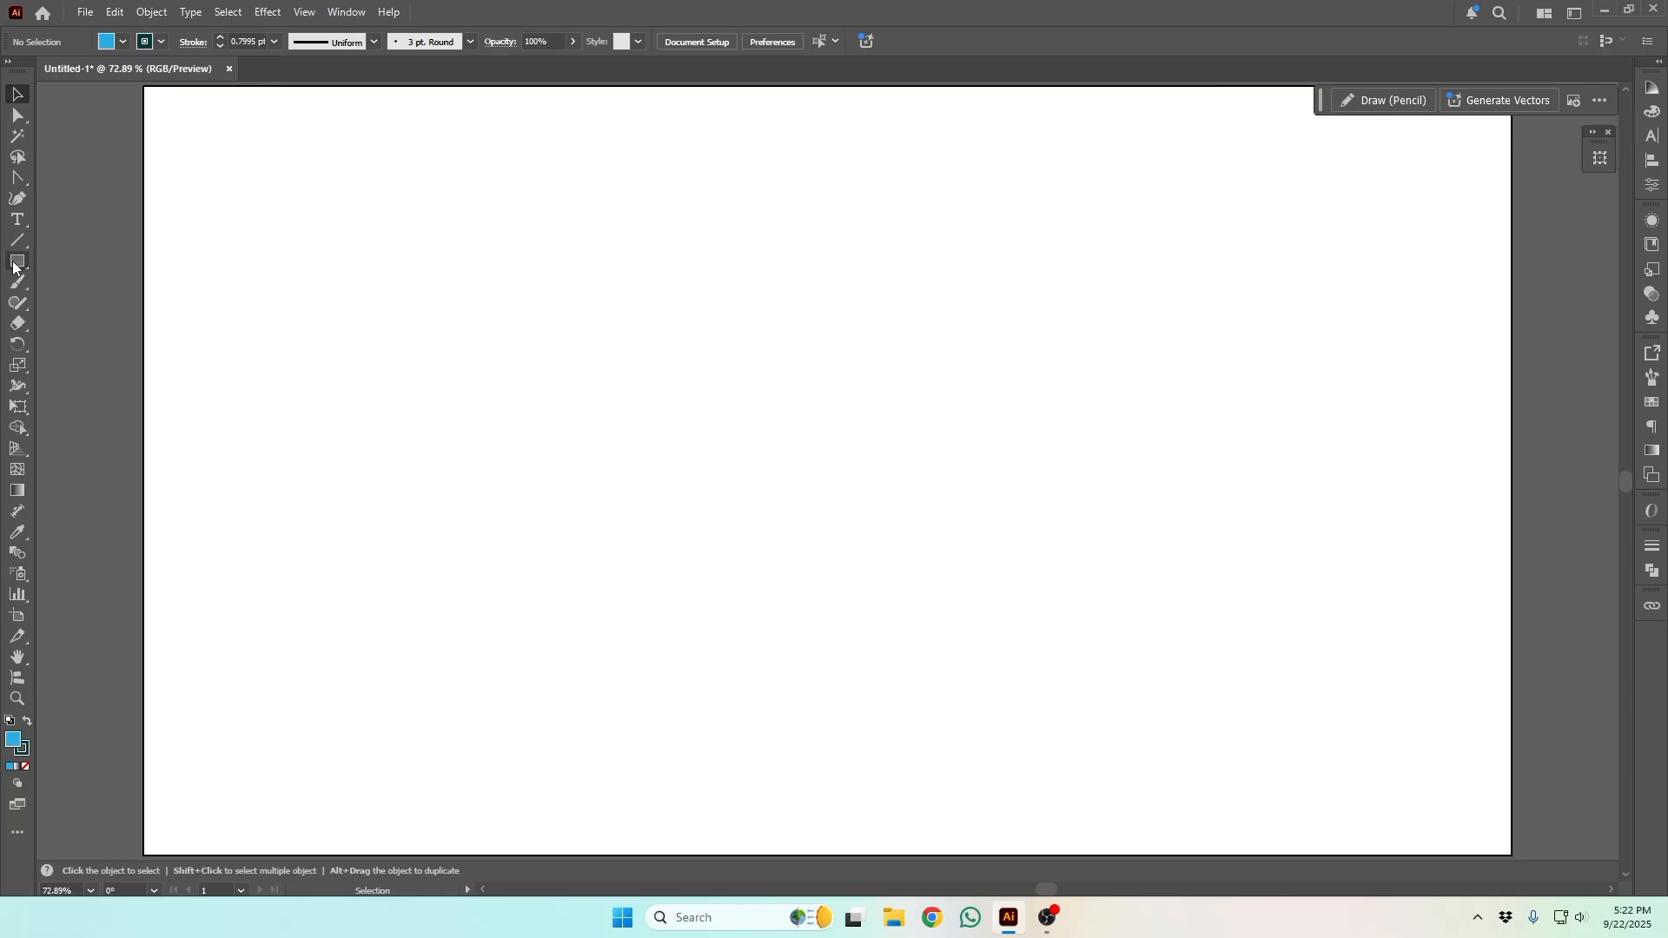
left_click_drag(437, 309, 666, 503)
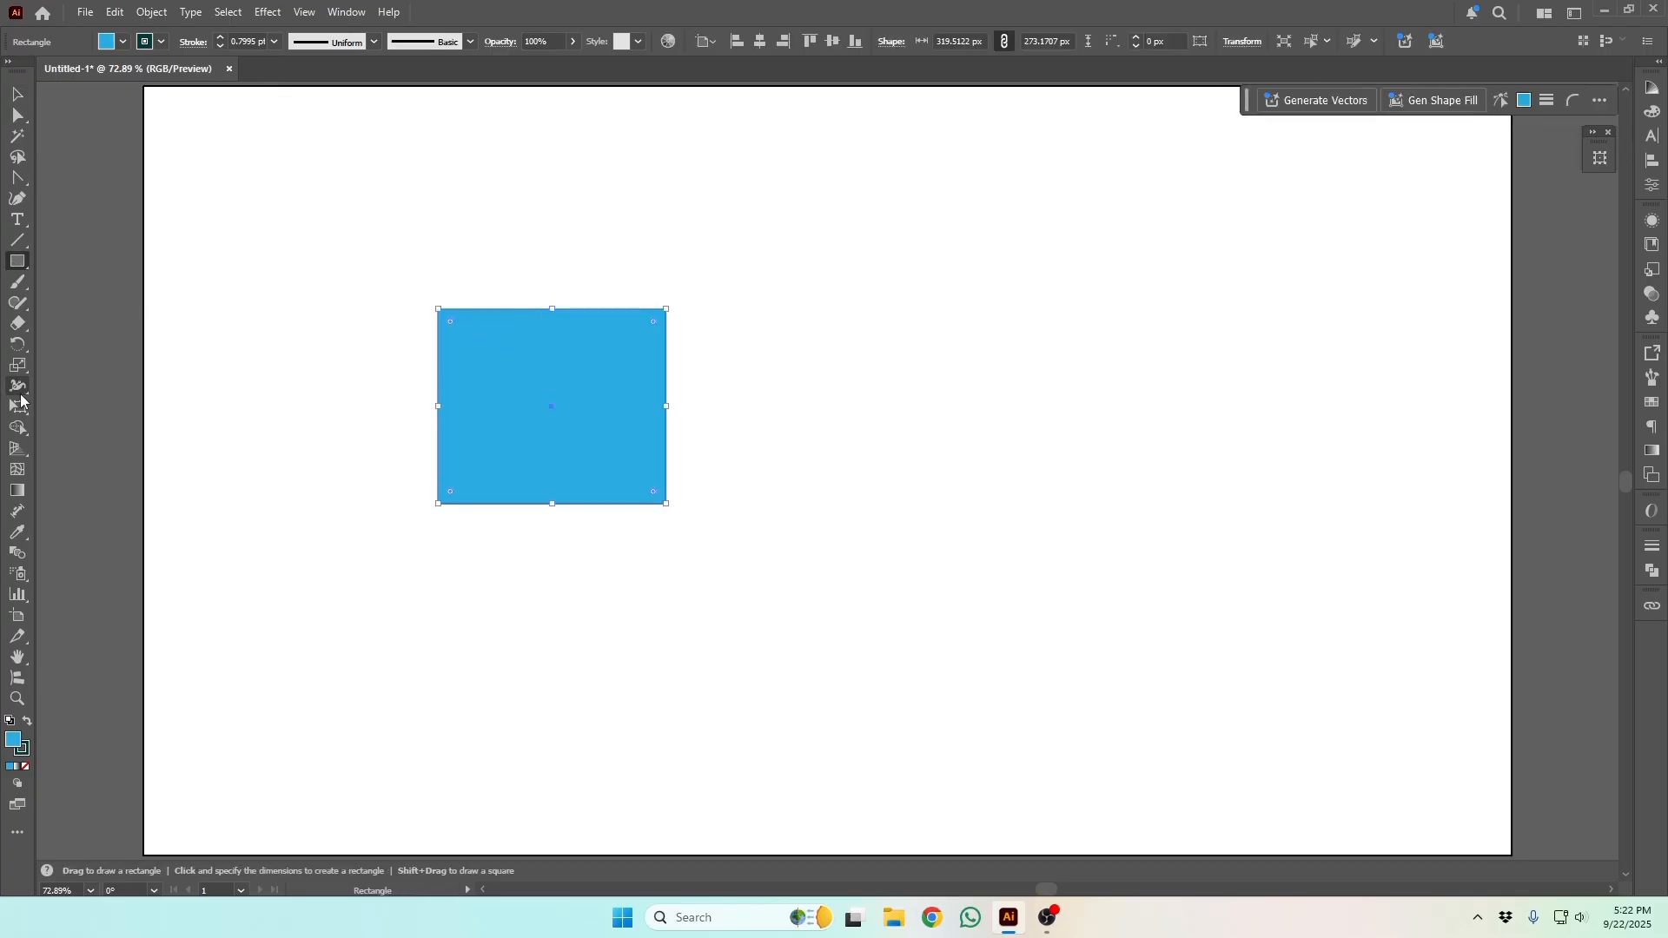
Step: Reshape the blue rectangle with Perspective Distort into a wedge about 503 × 179 px that narrows to a tip on its left side
left_click(17, 407)
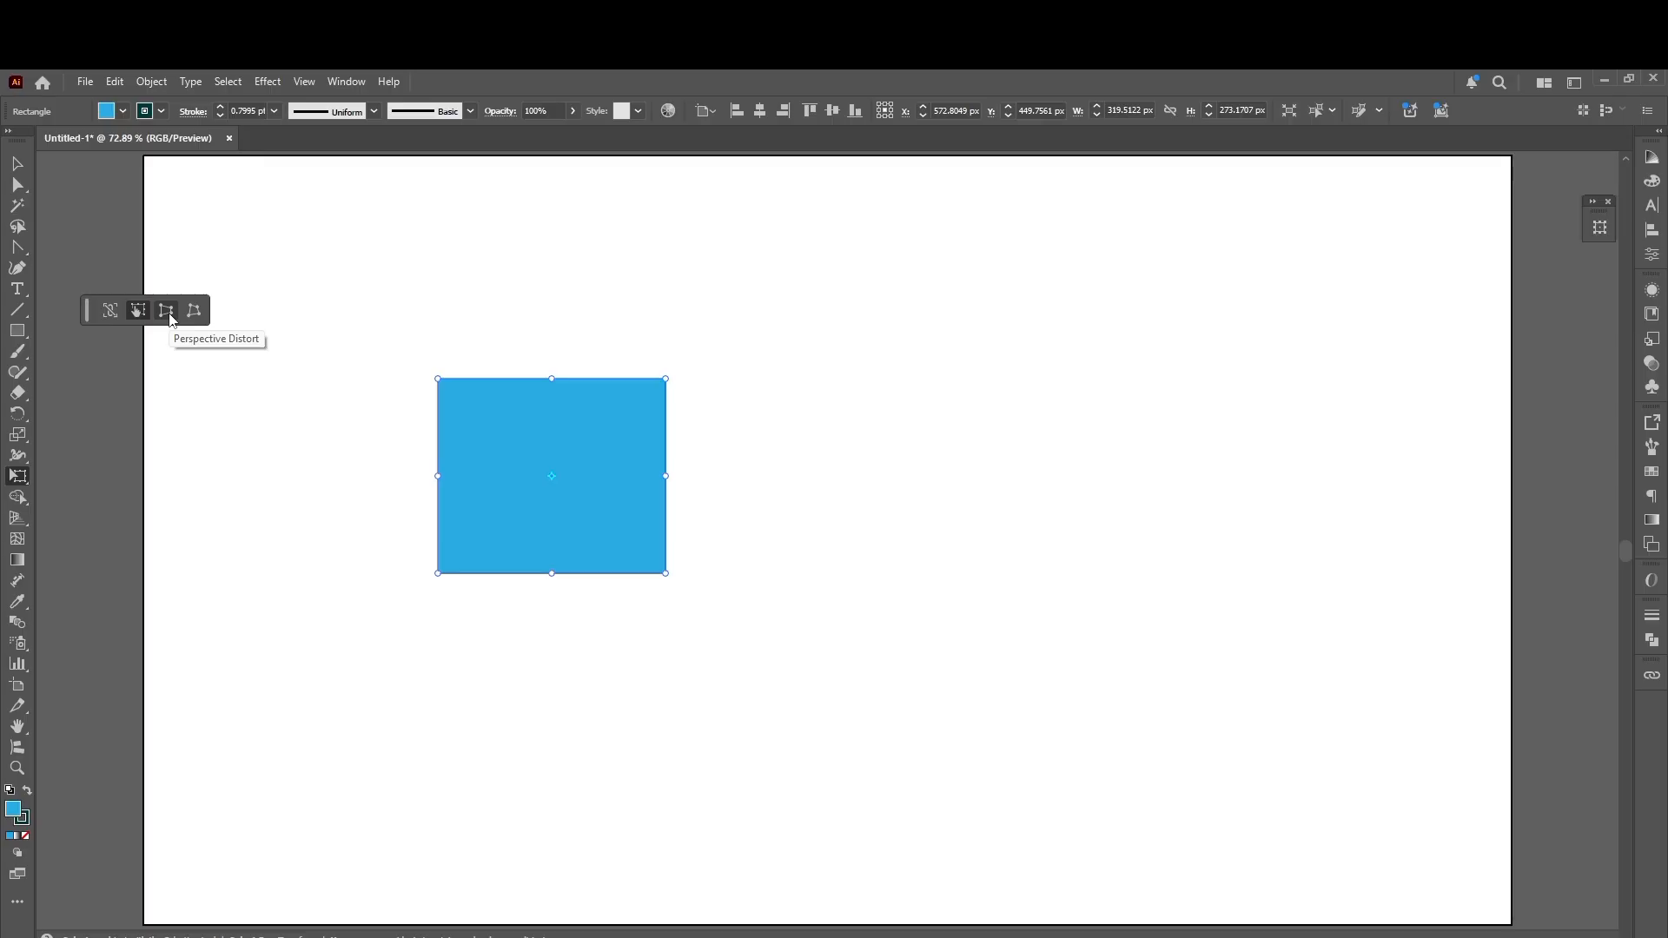
left_click(169, 316)
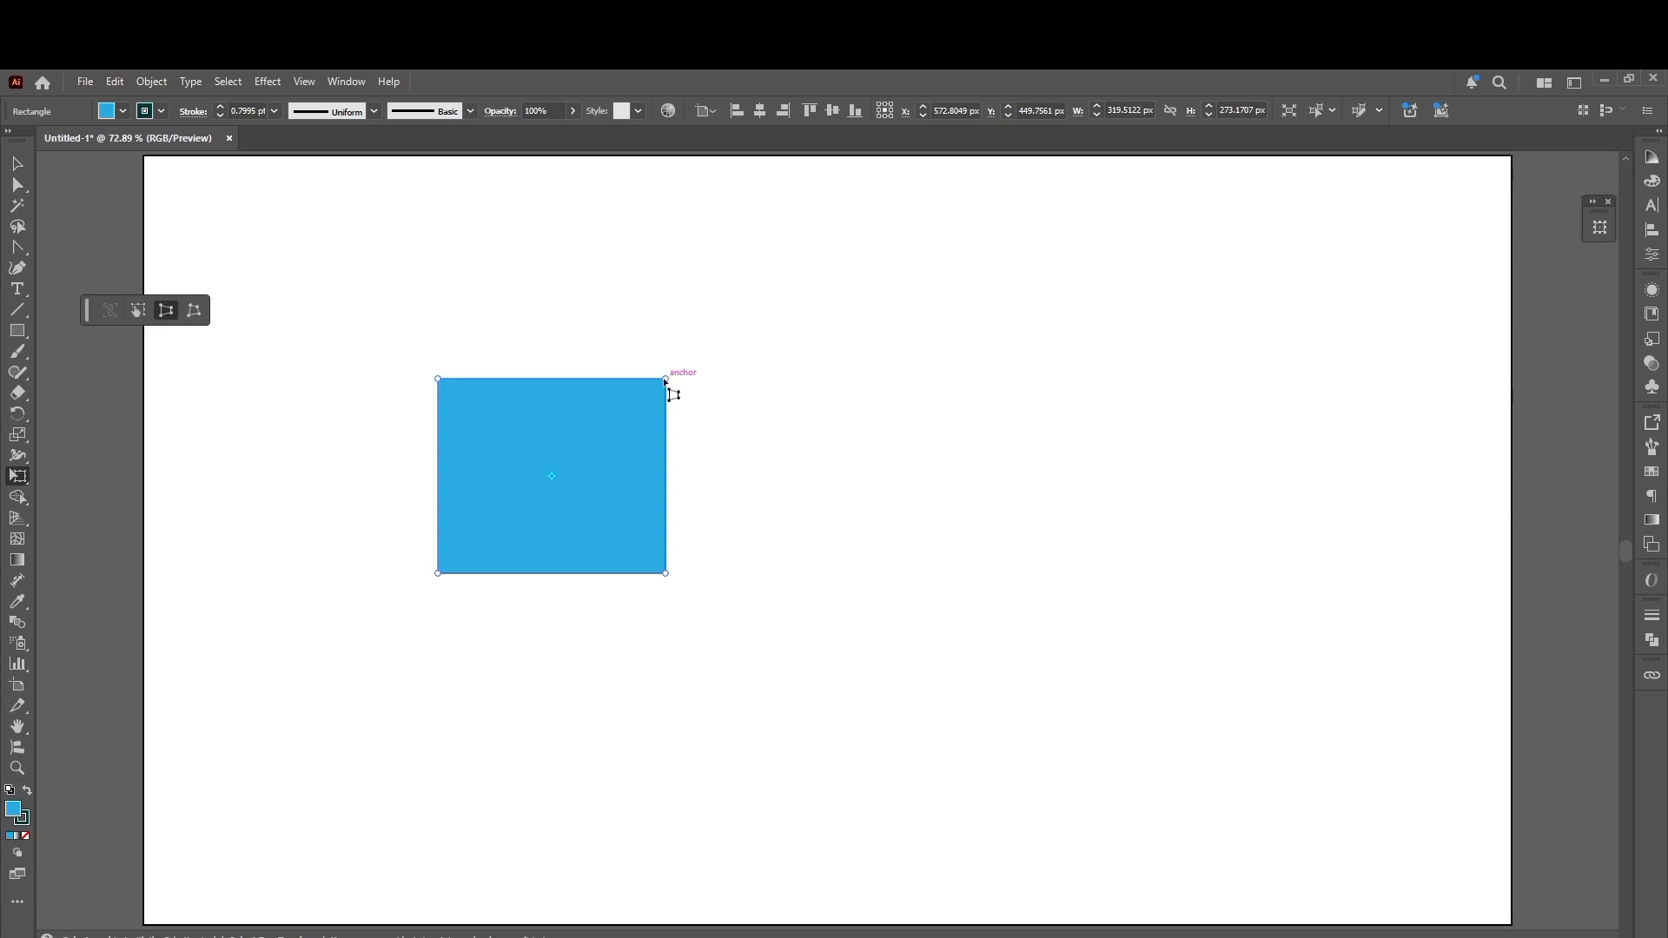
left_click_drag(664, 379, 665, 381)
left_click_drag(666, 381, 989, 382)
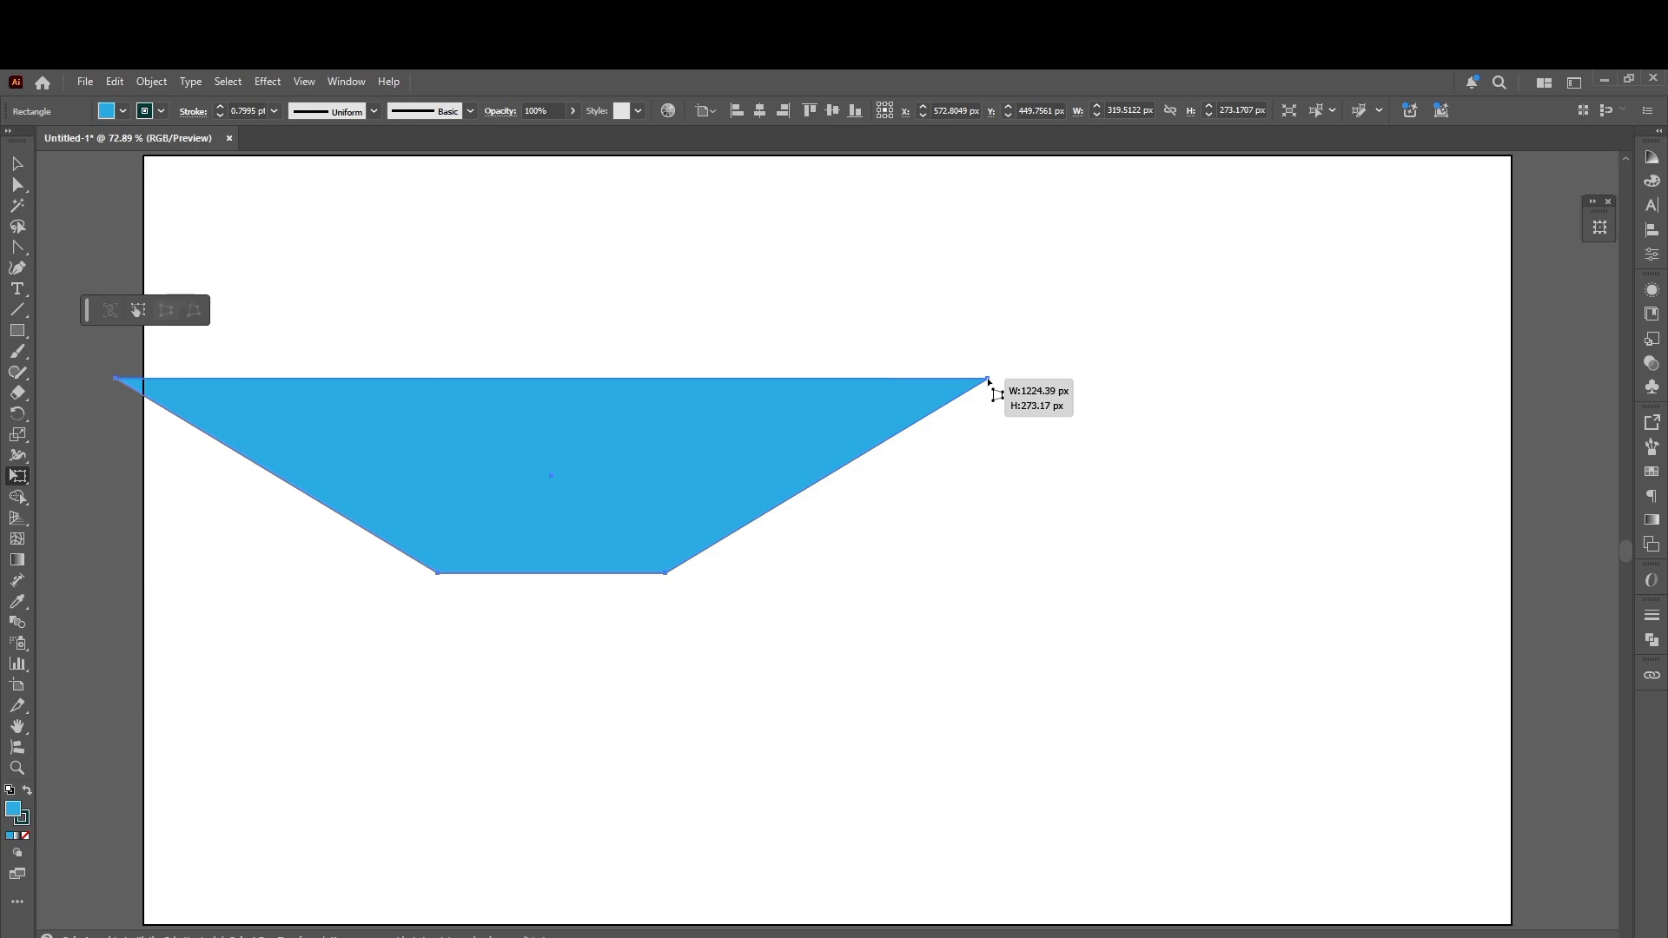
left_click_drag(989, 382, 747, 413)
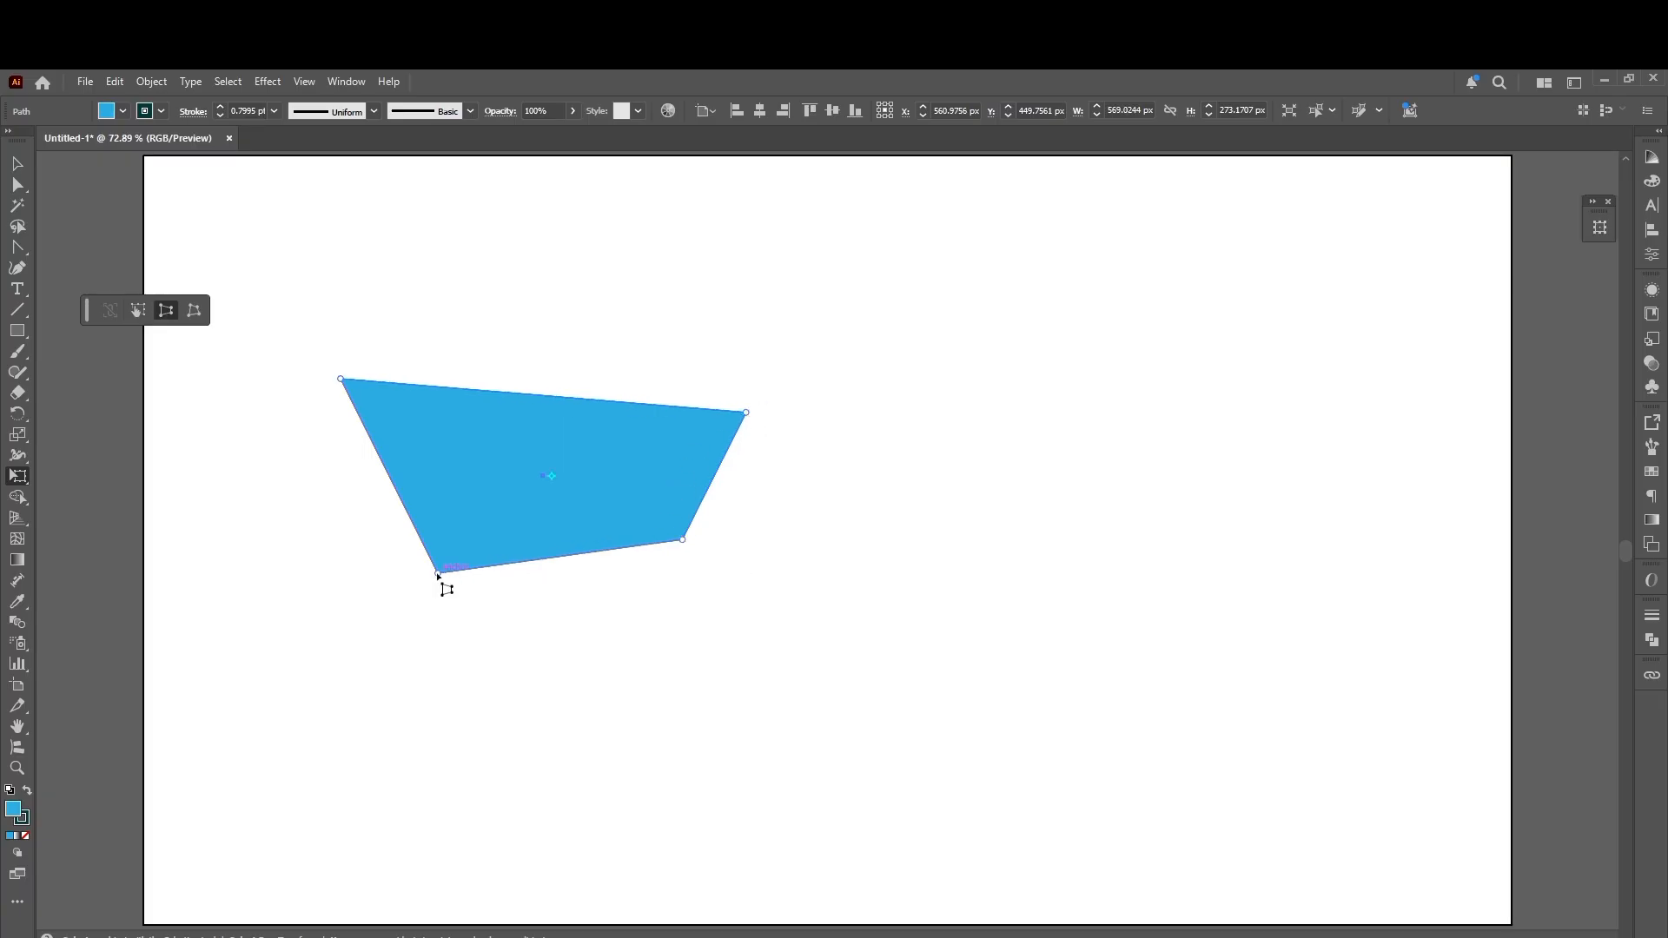
left_click_drag(437, 575, 413, 471)
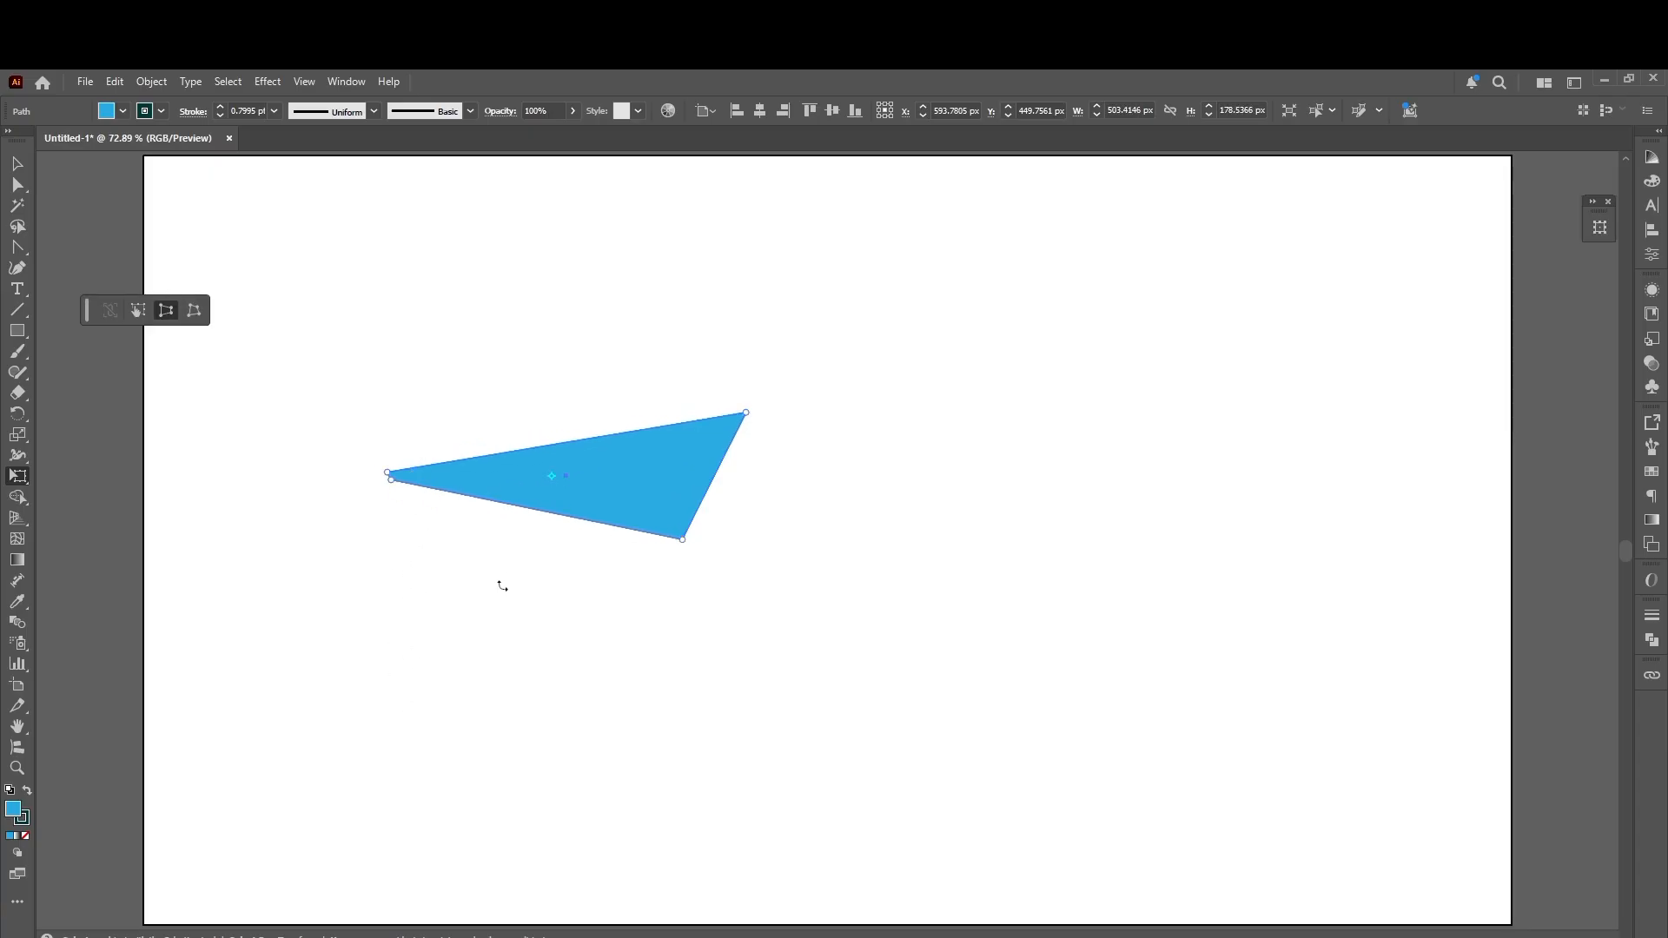
Step: Move the blue wedge to the right half of the artboard and deselect it
key("v")
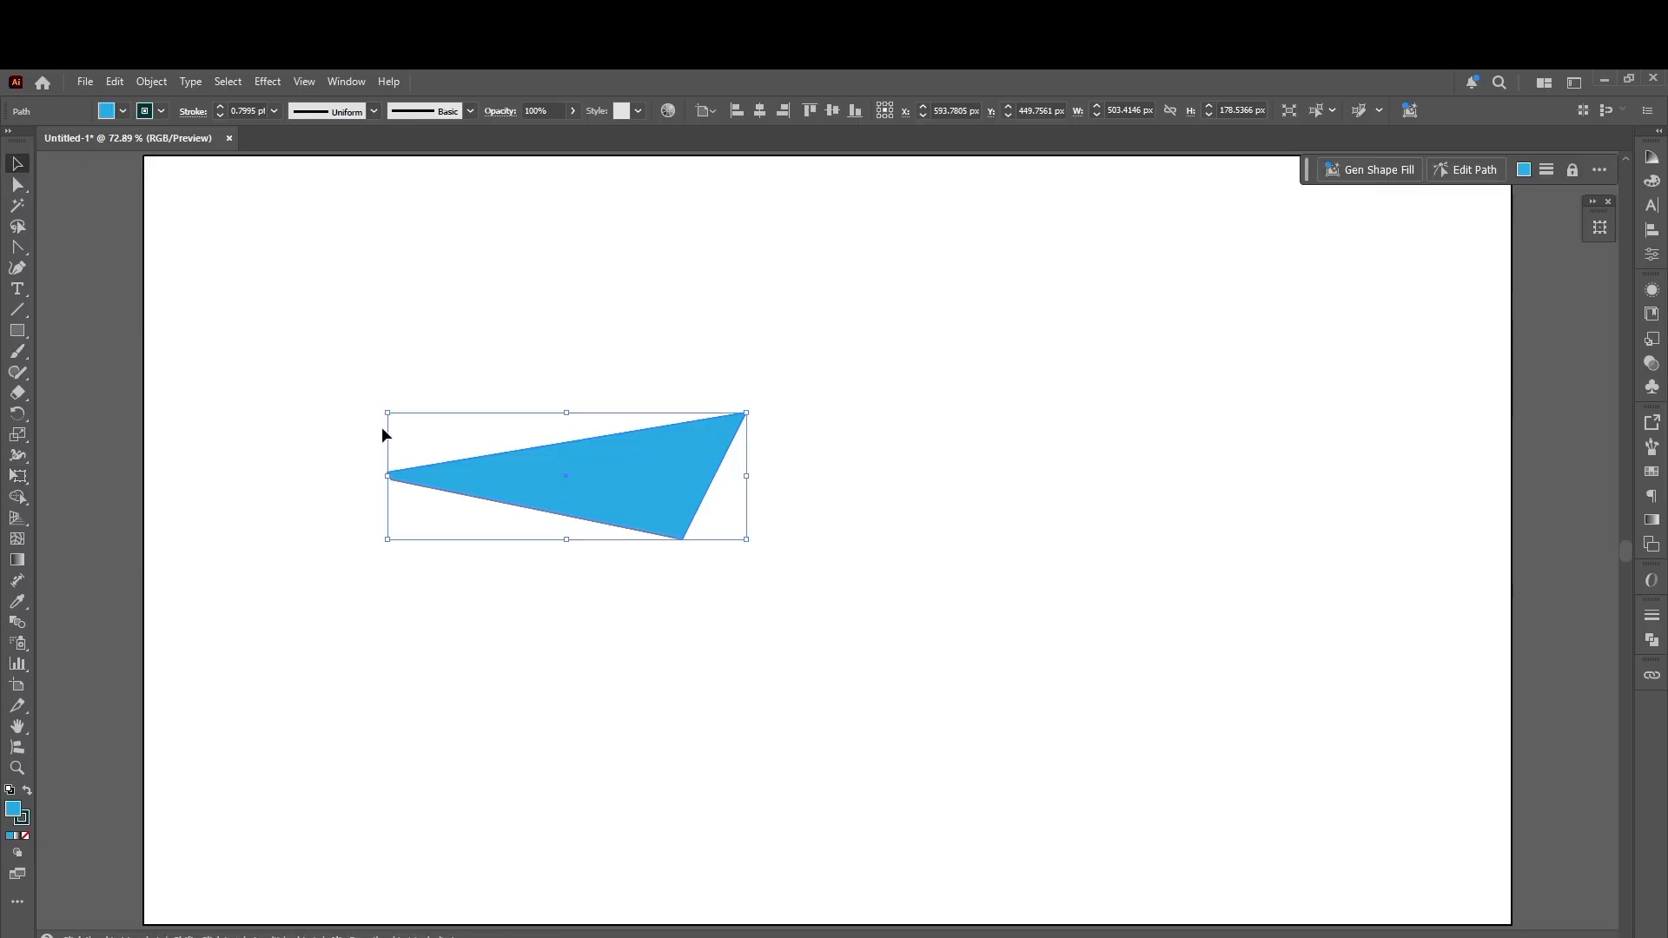
left_click_drag(606, 493, 1046, 488)
left_click(1043, 684)
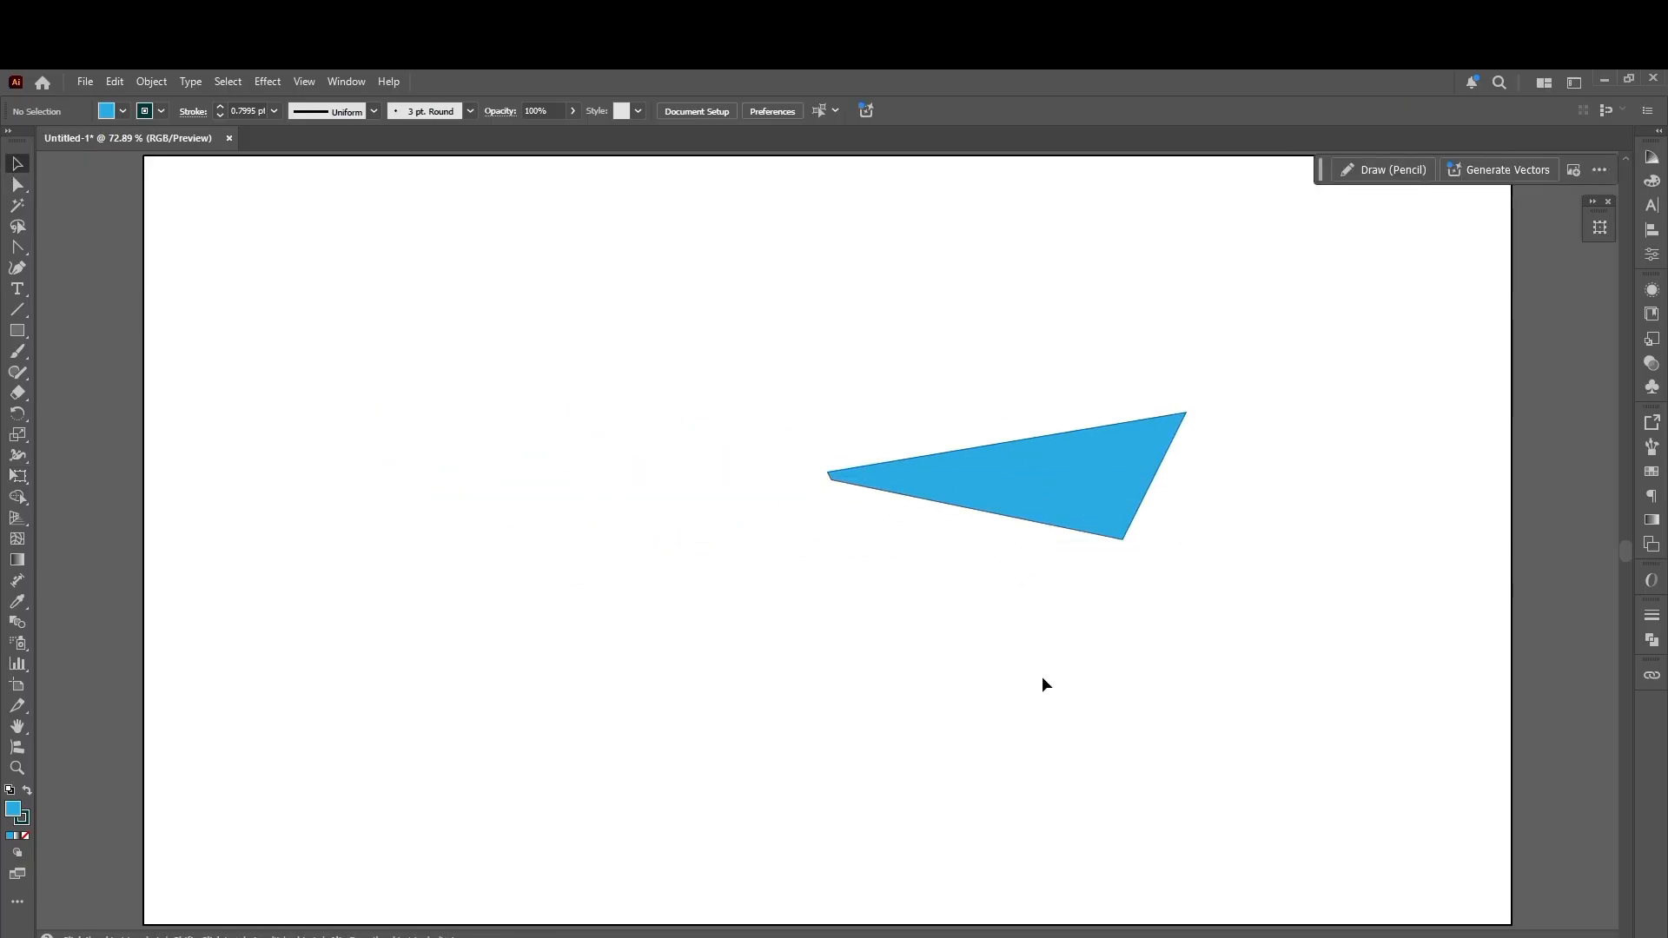
Step: Create a rotated copy of the wedge at an angle of 360/5 around a point just beyond its narrow tip
left_click(951, 489)
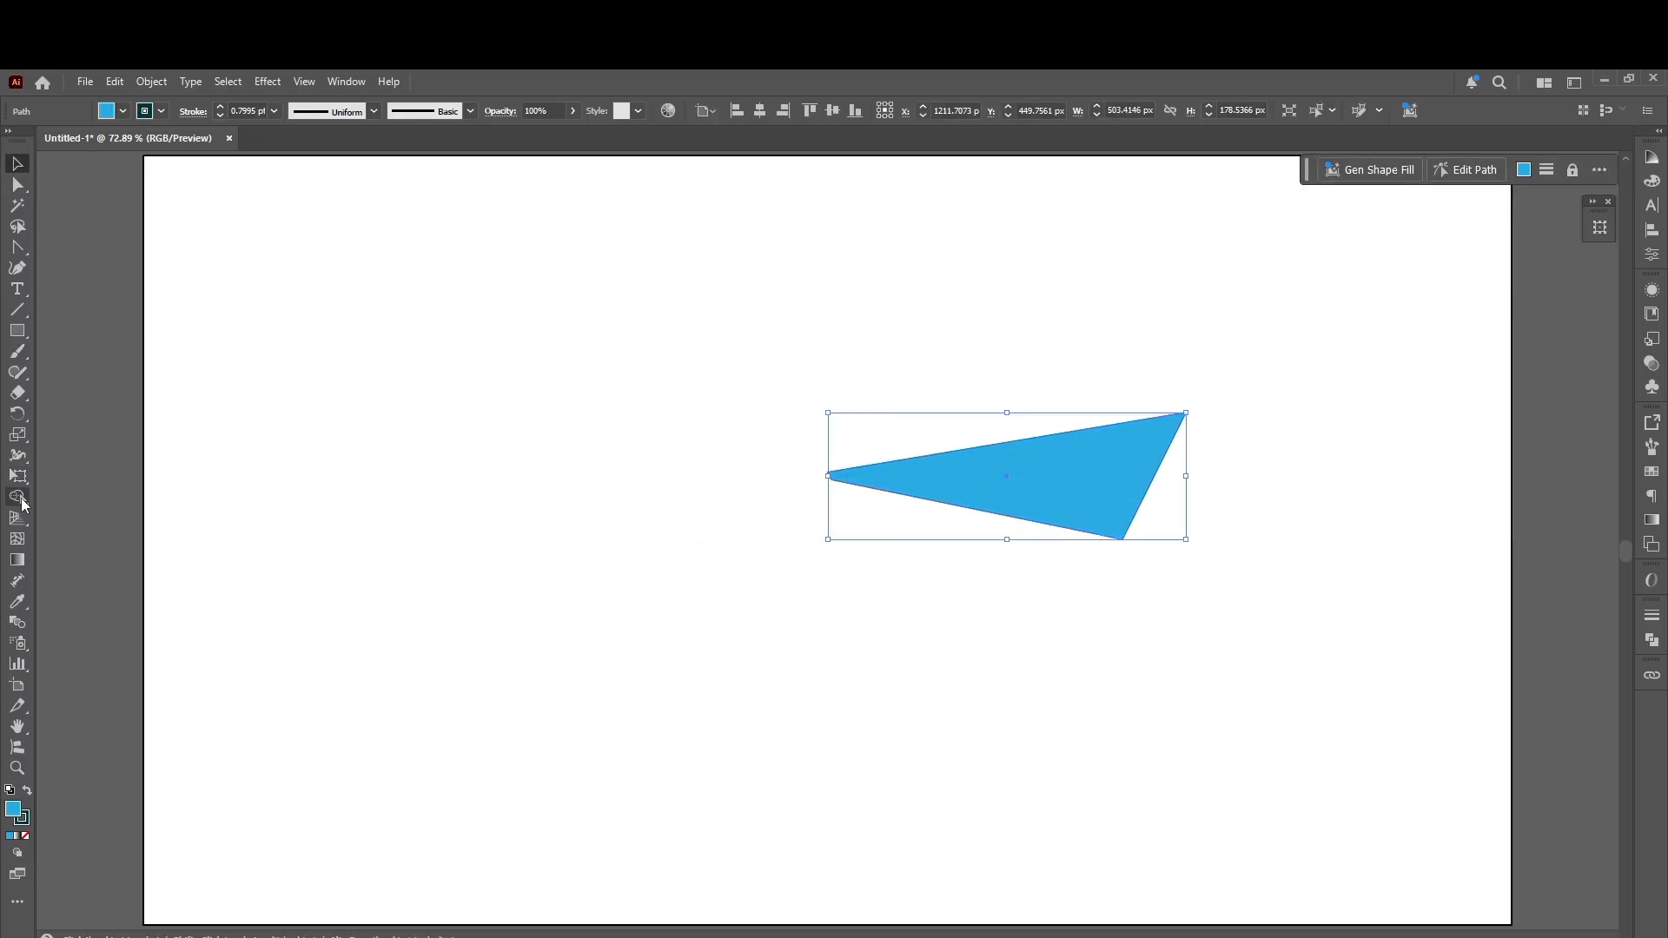
left_click(18, 413)
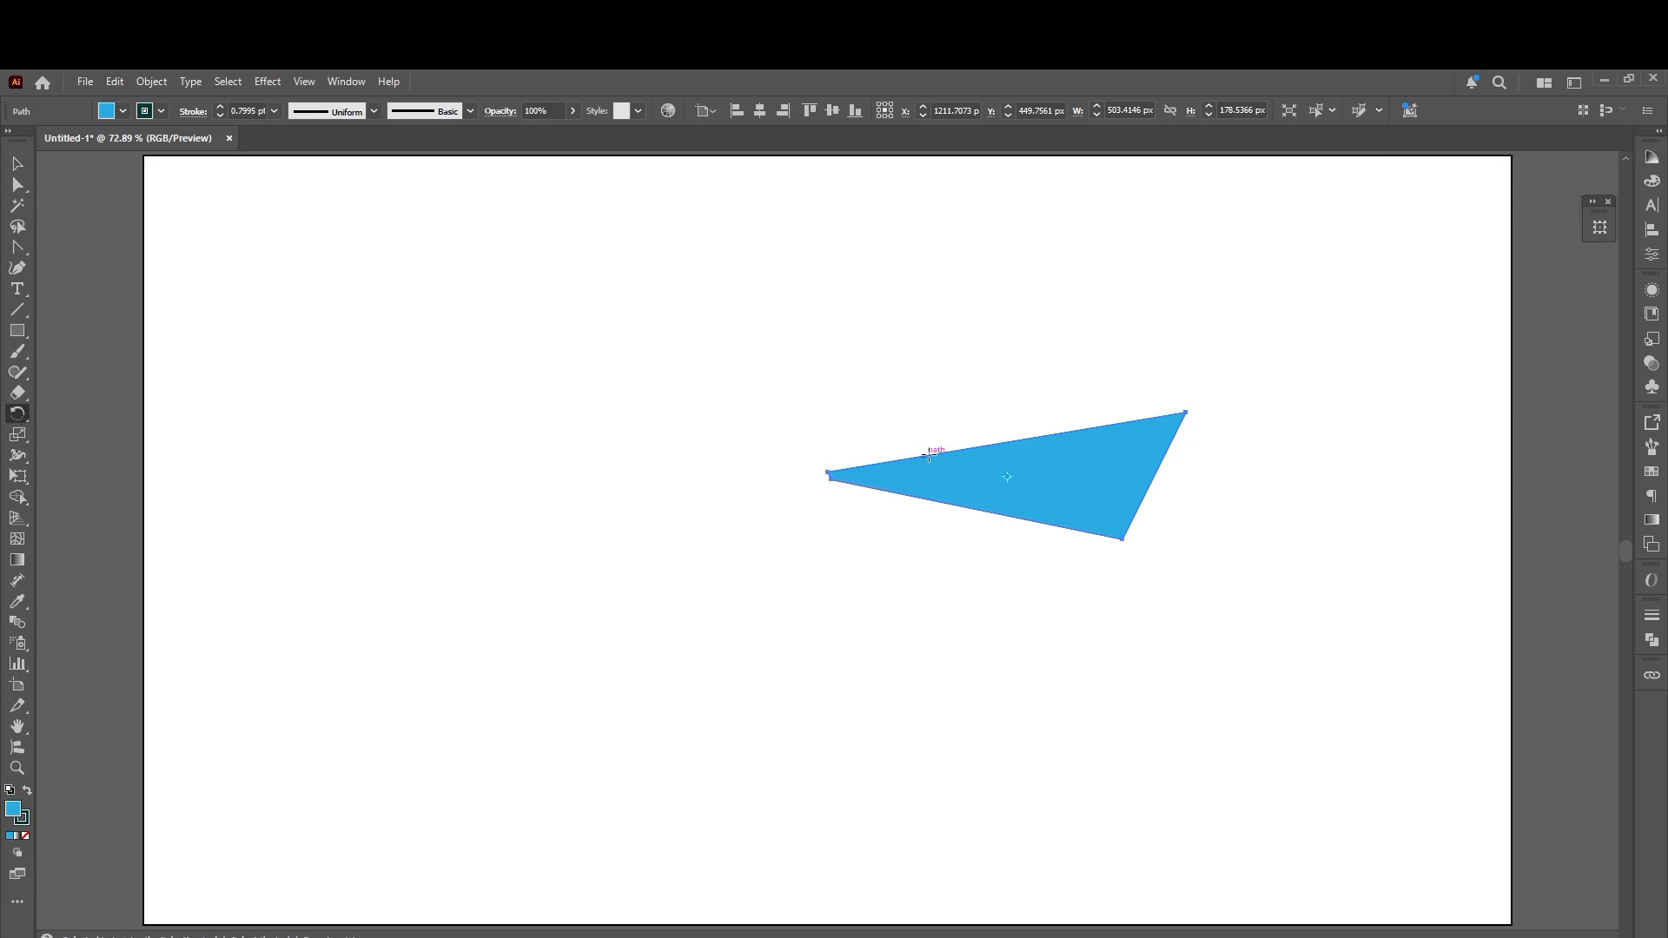
left_click(821, 475, "alt")
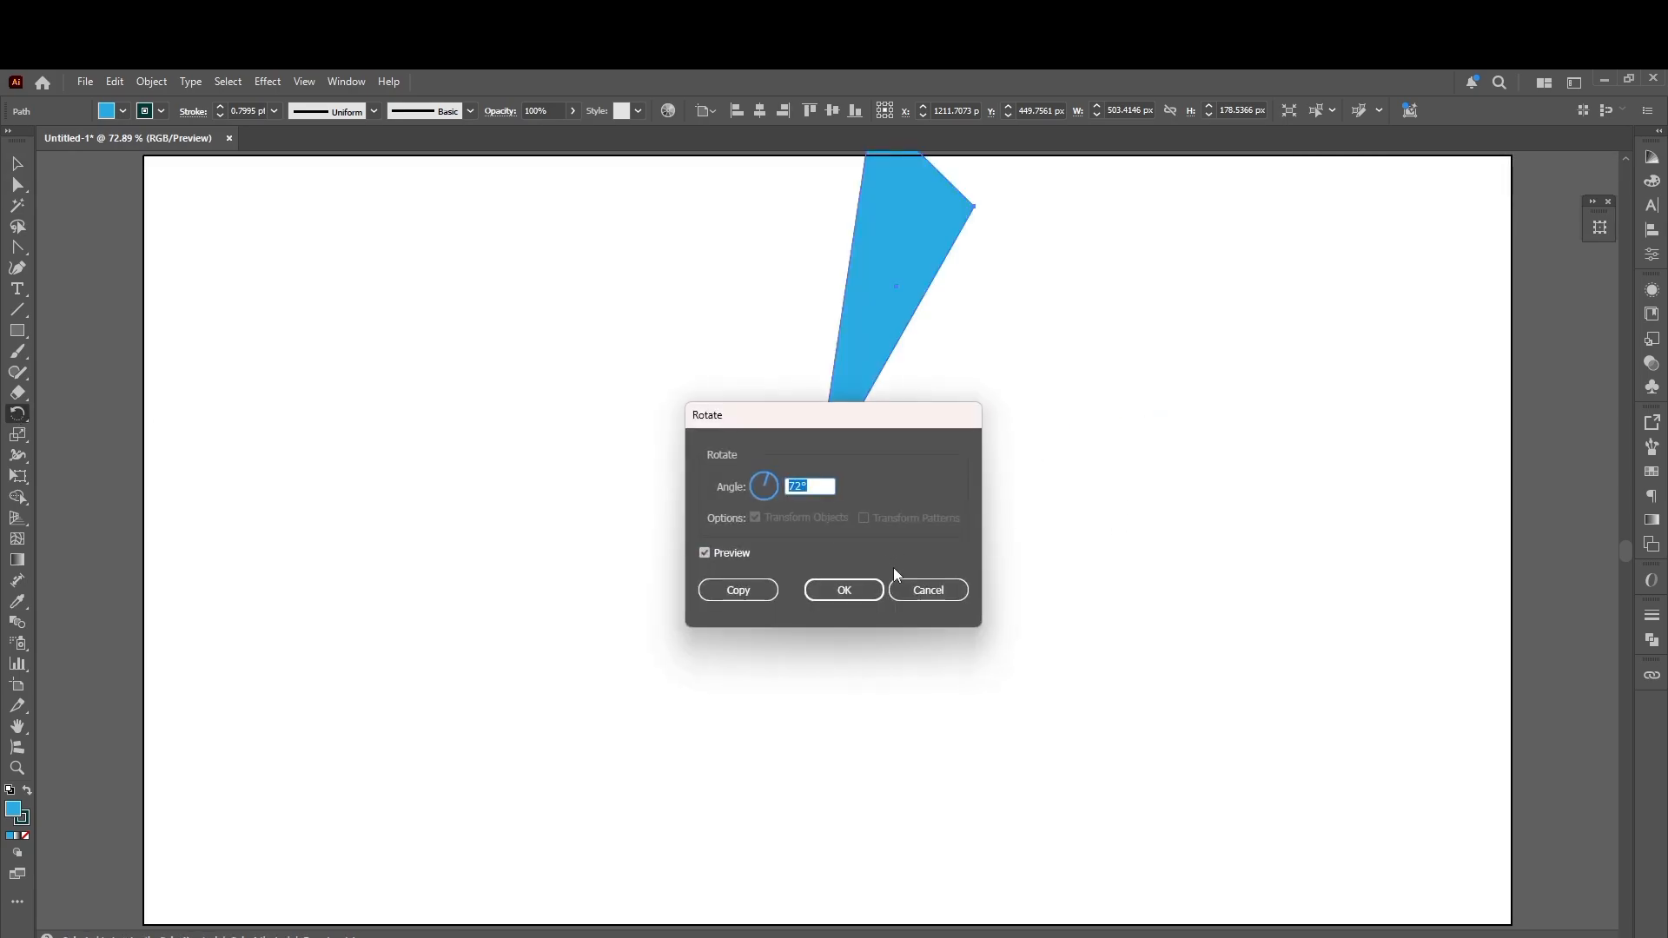
type("360/5")
left_click(741, 595)
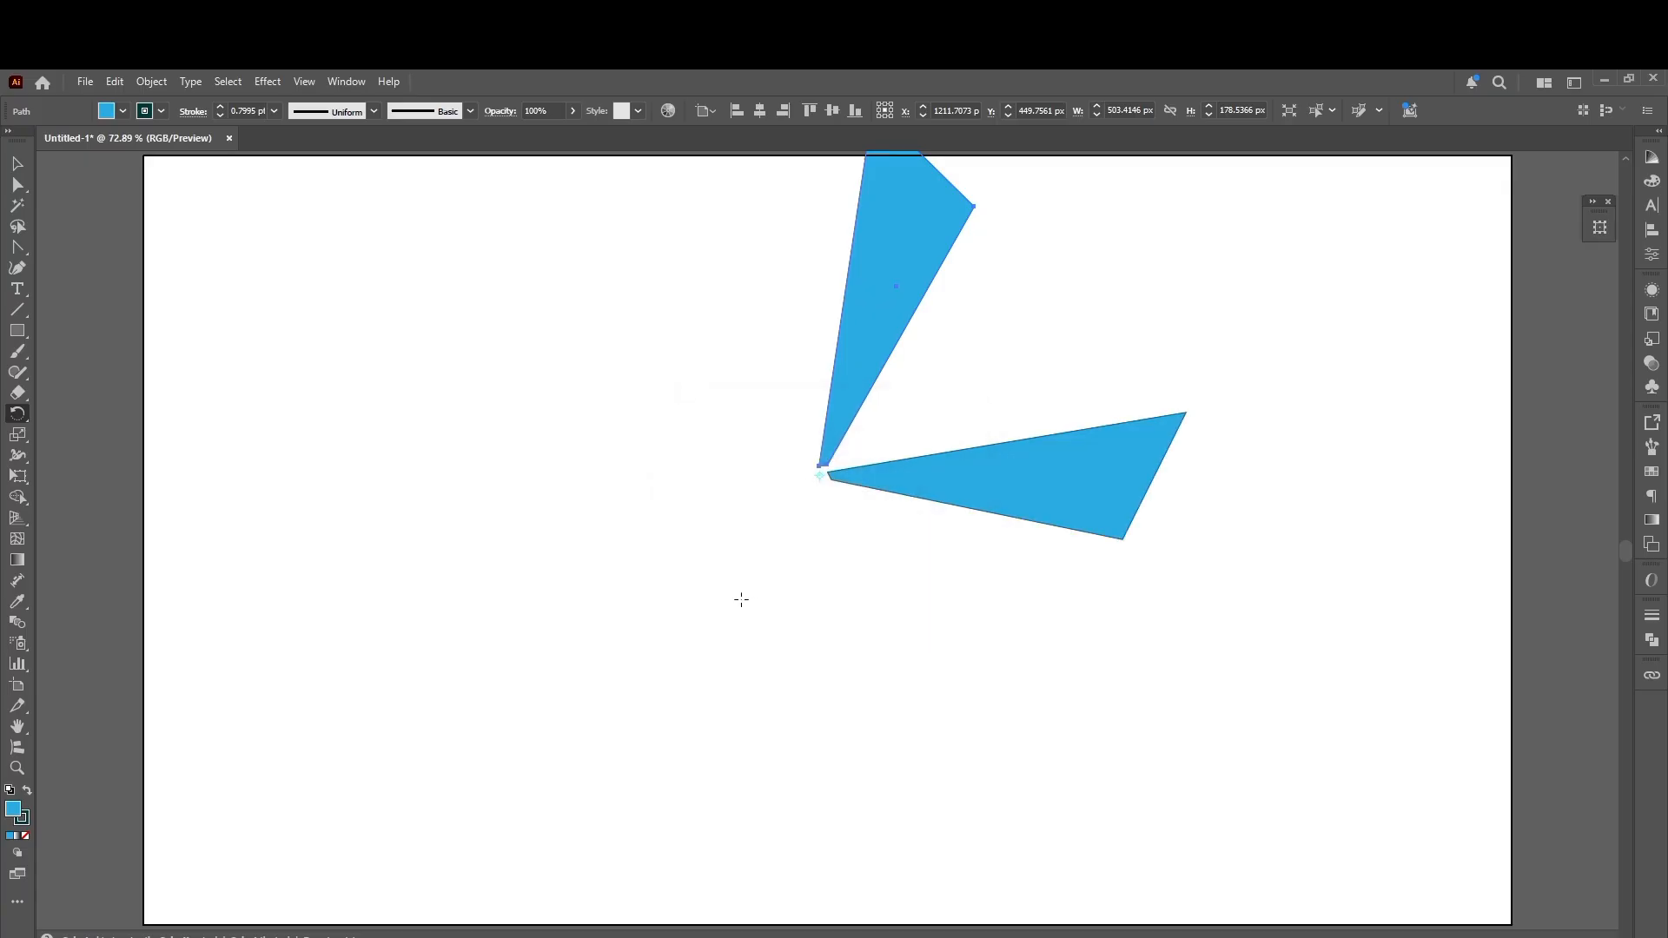
Step: Repeat the rotated copy three more times around the same point to build a five-part radial shape
key("ctrl+d")
key("ctrl+d")
key("ctrl+d")
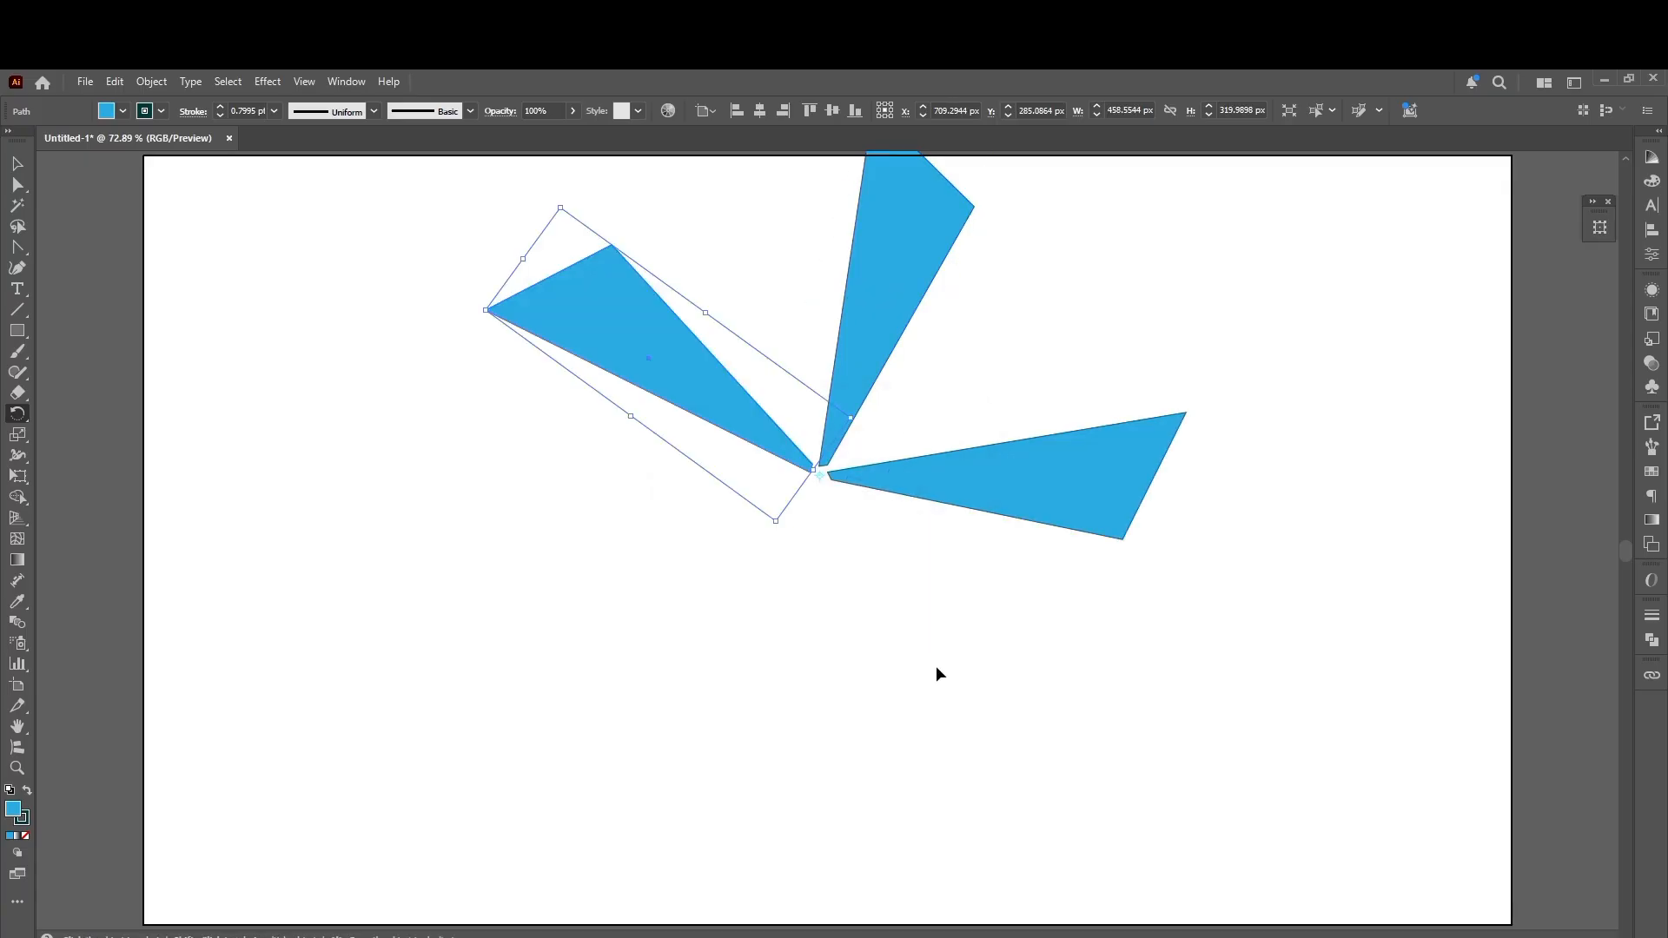
Step: Delete all five wedges of the radial design from the artboard
left_click(18, 165)
left_click(336, 358)
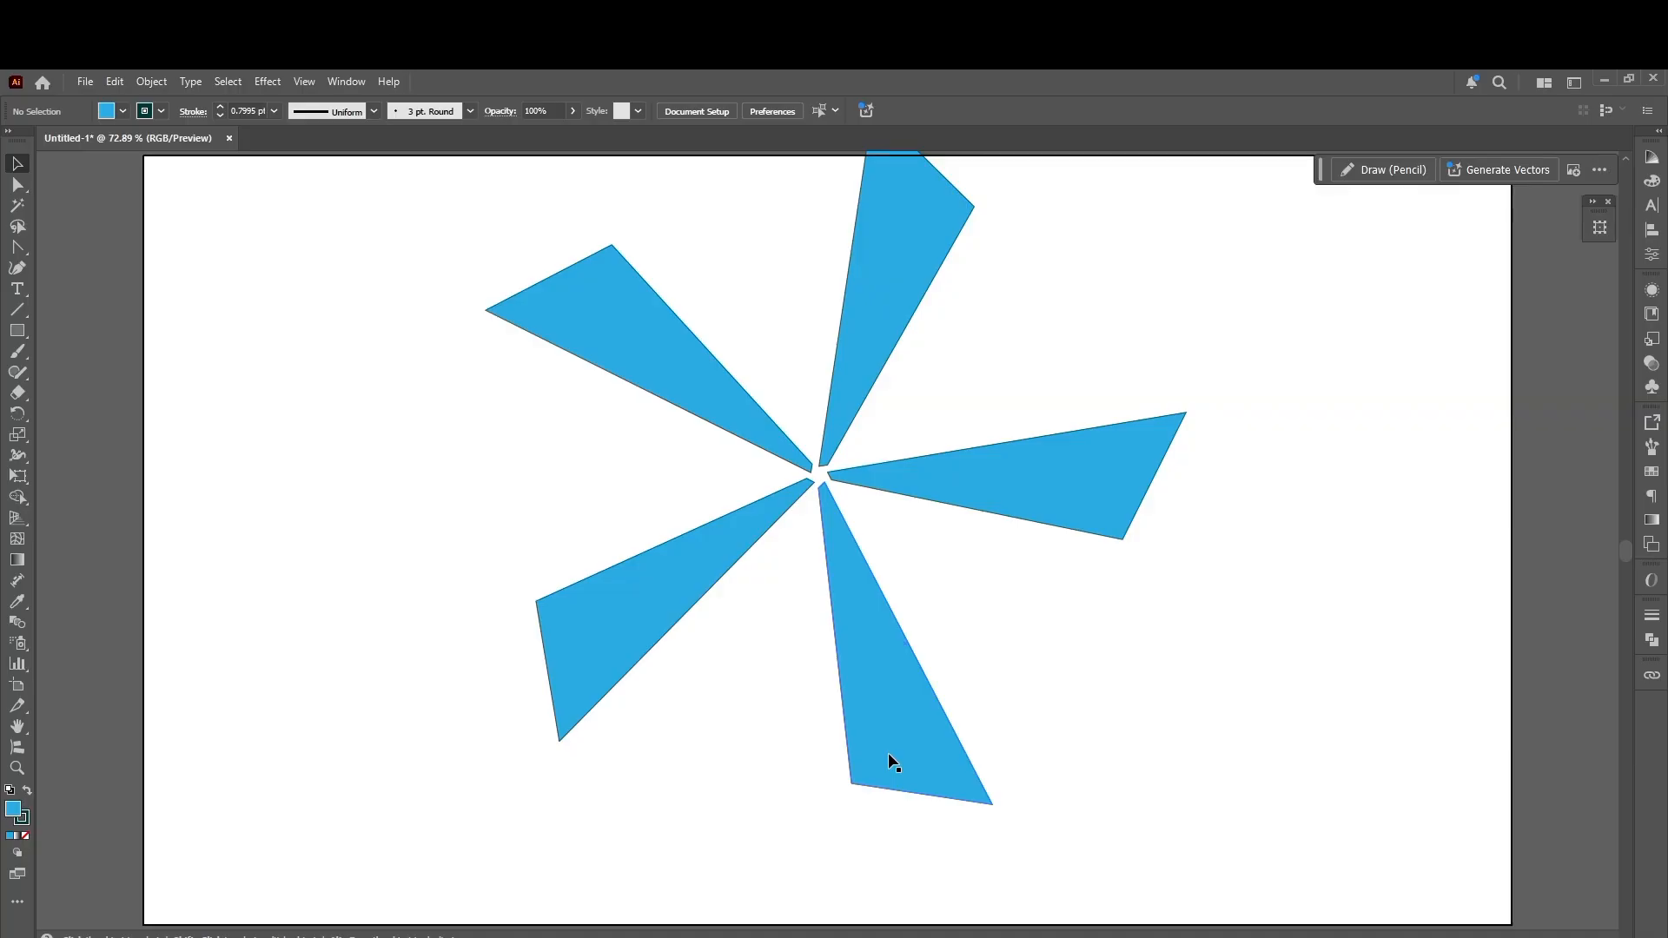
left_click_drag(377, 262, 1279, 830)
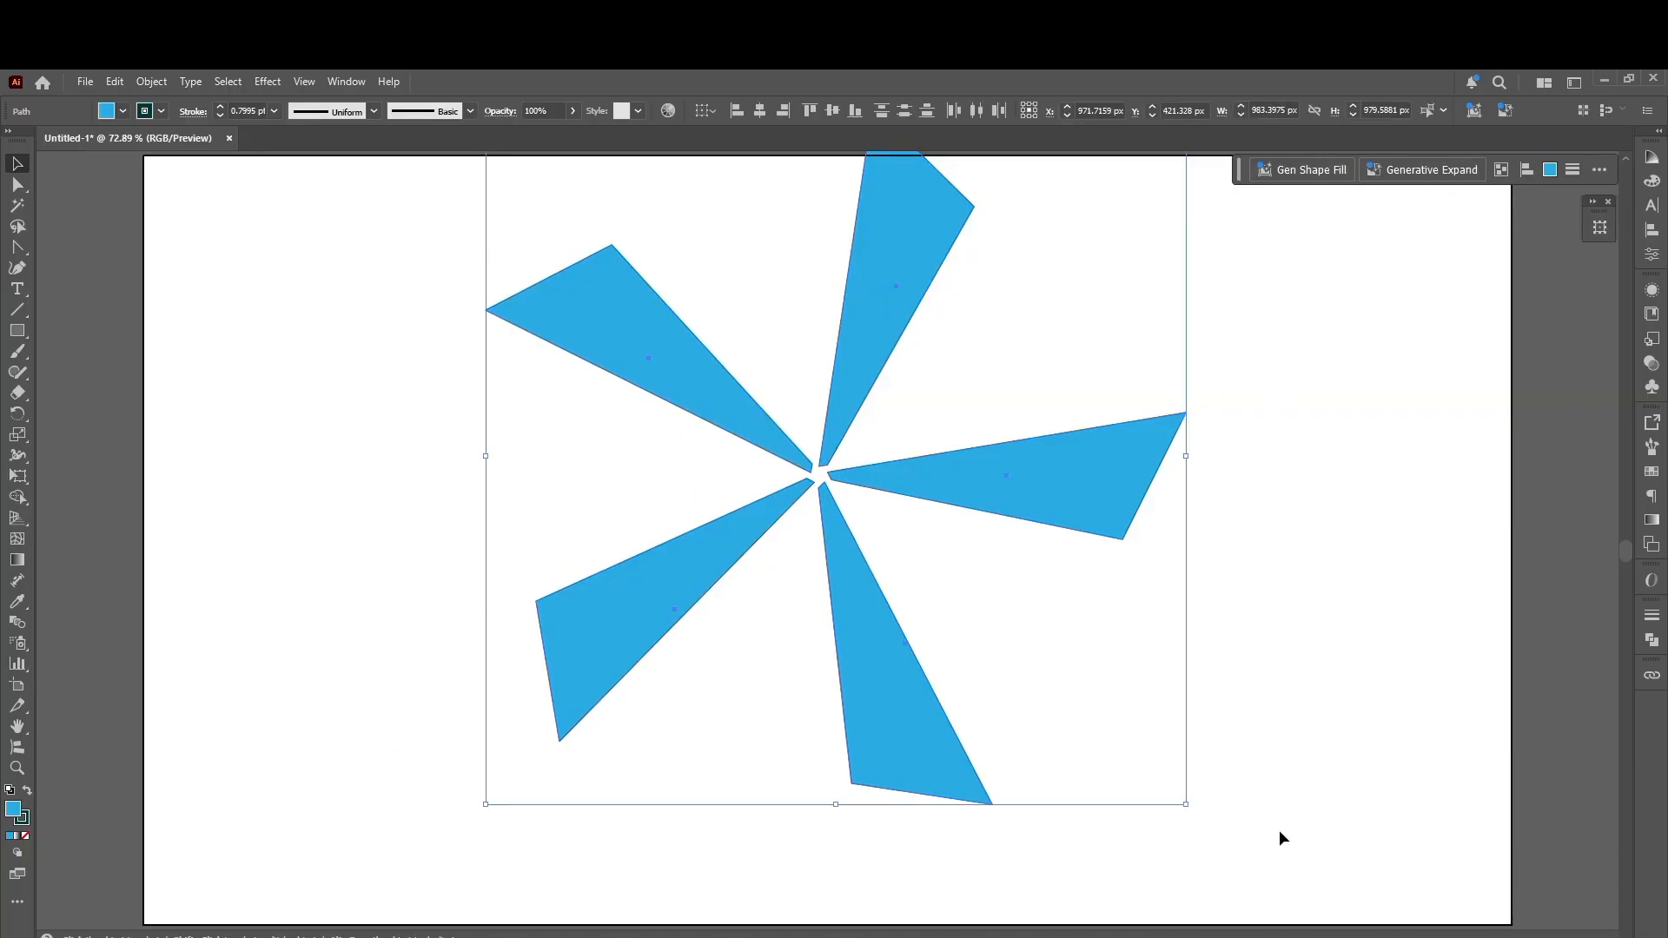
key("Delete")
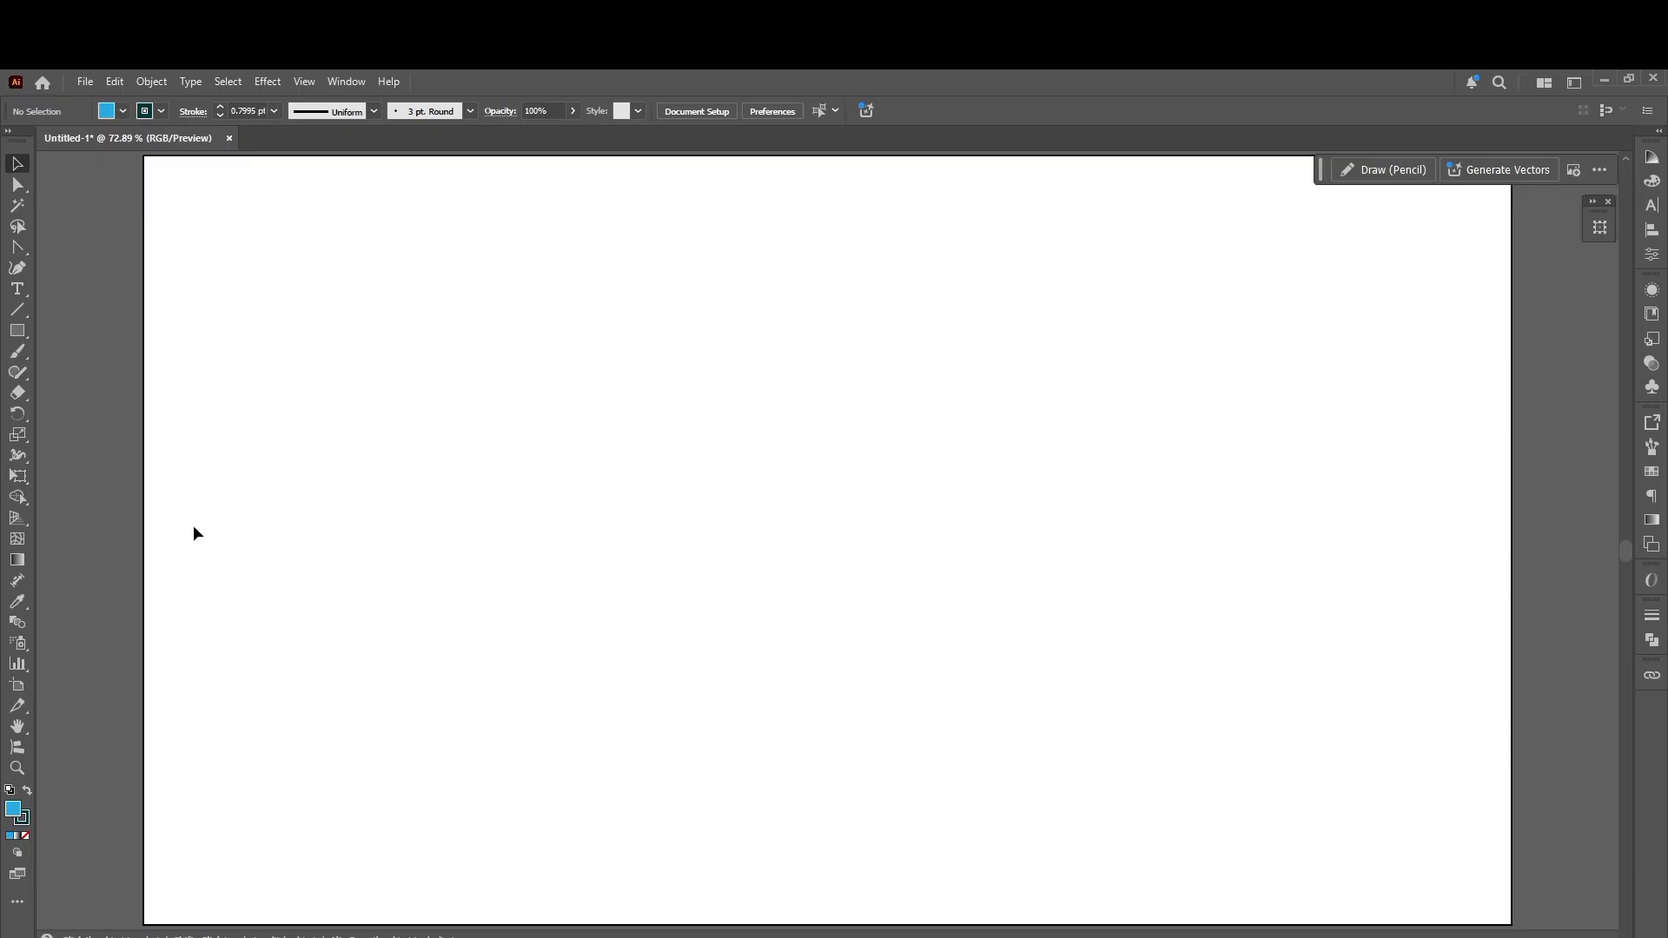
Step: Draw a blue rectangle about 505 × 473 px and narrow its right side symmetrically with Perspective Distort
left_click(17, 331)
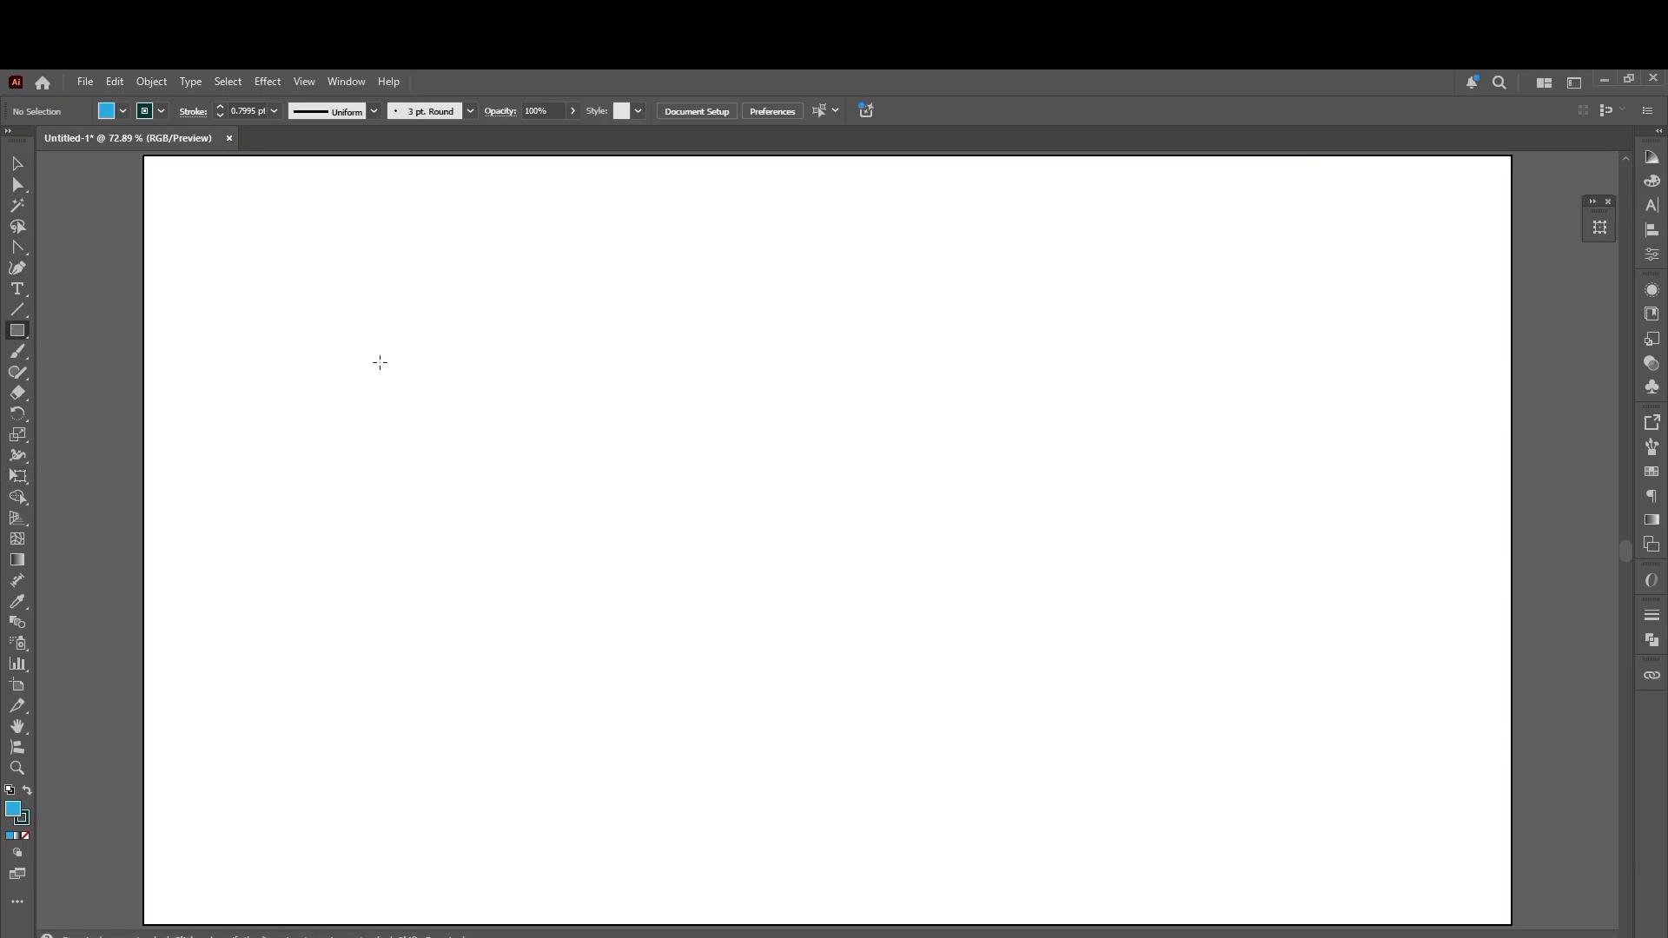
left_click_drag(414, 301, 773, 638)
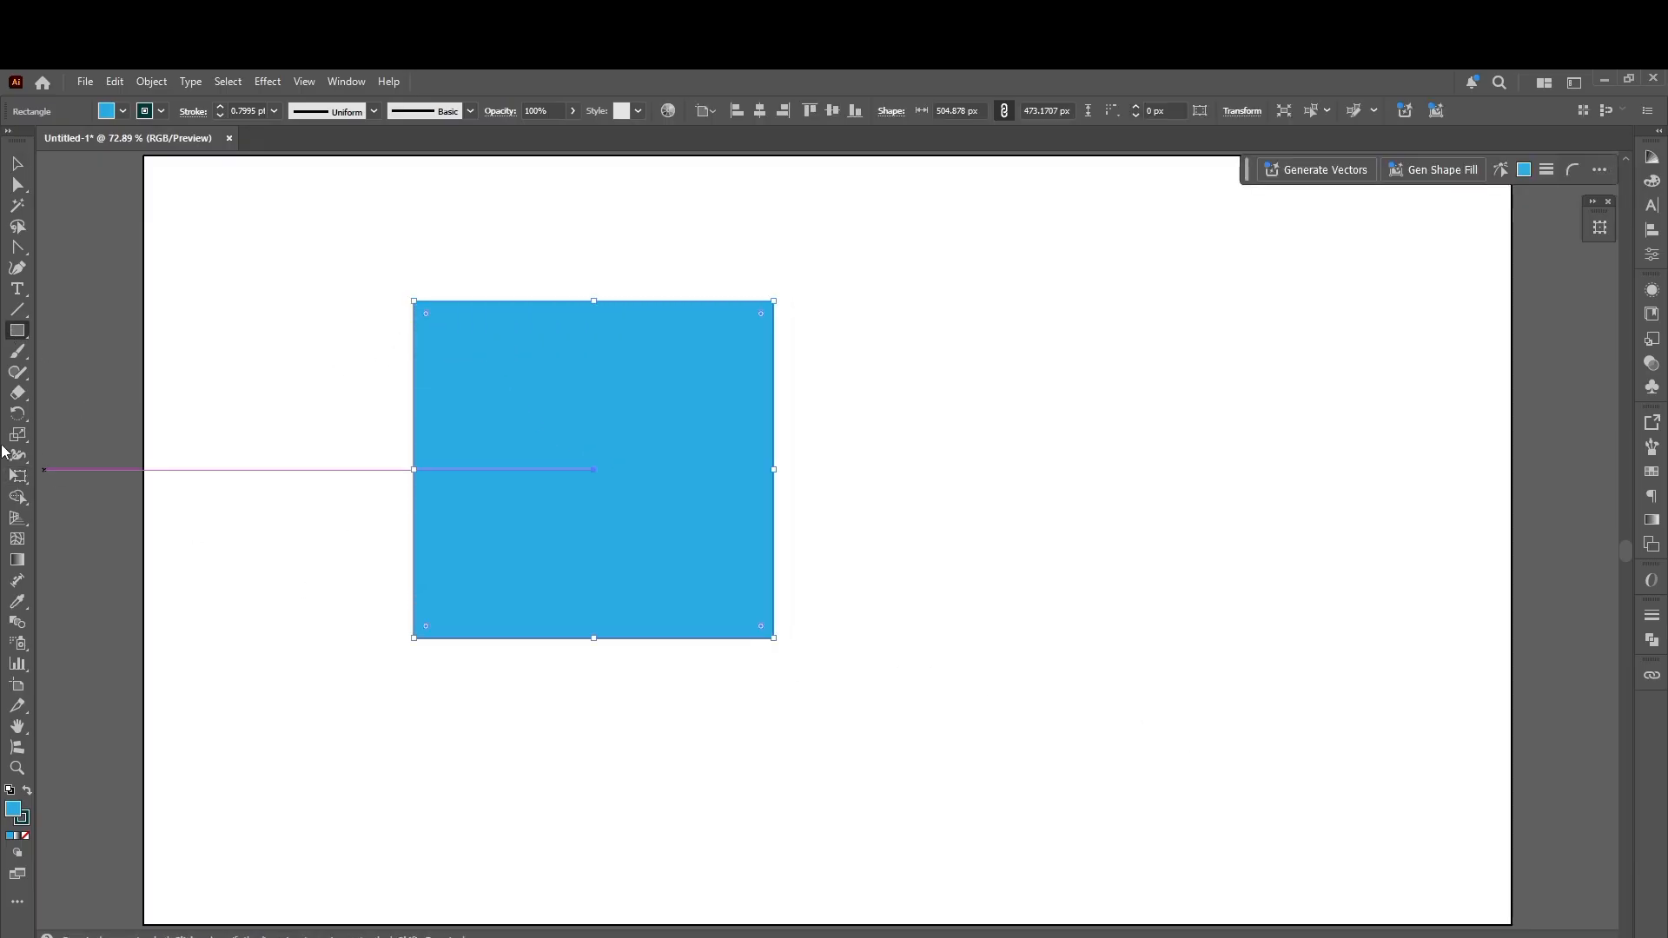
left_click(17, 443)
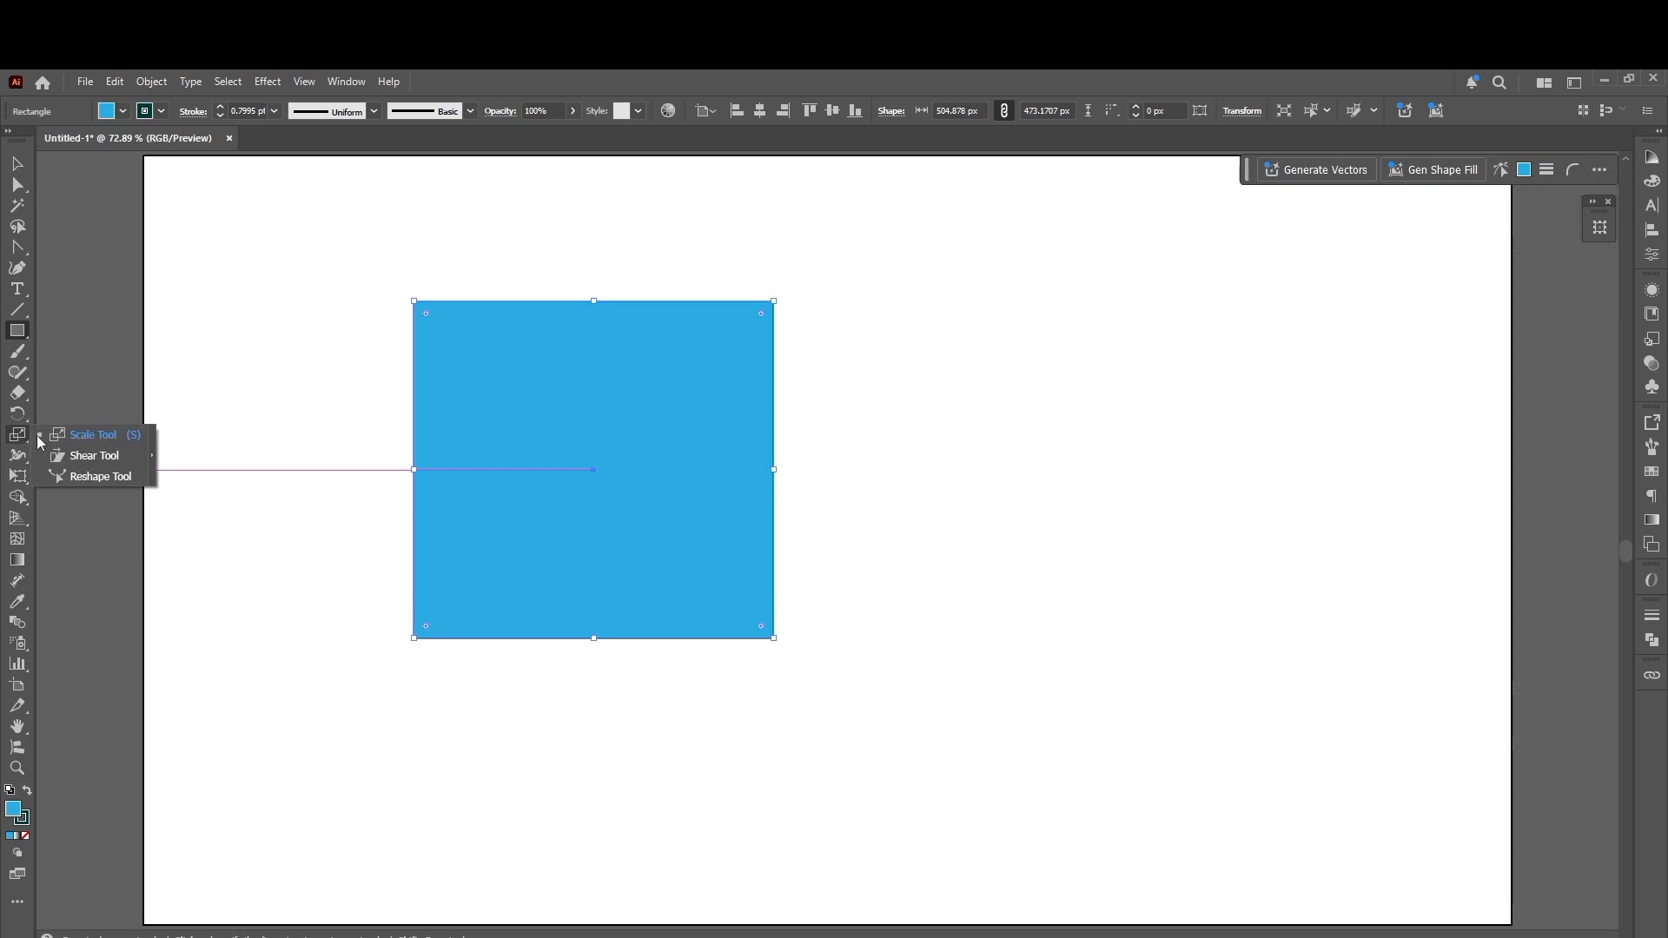
left_click(26, 477)
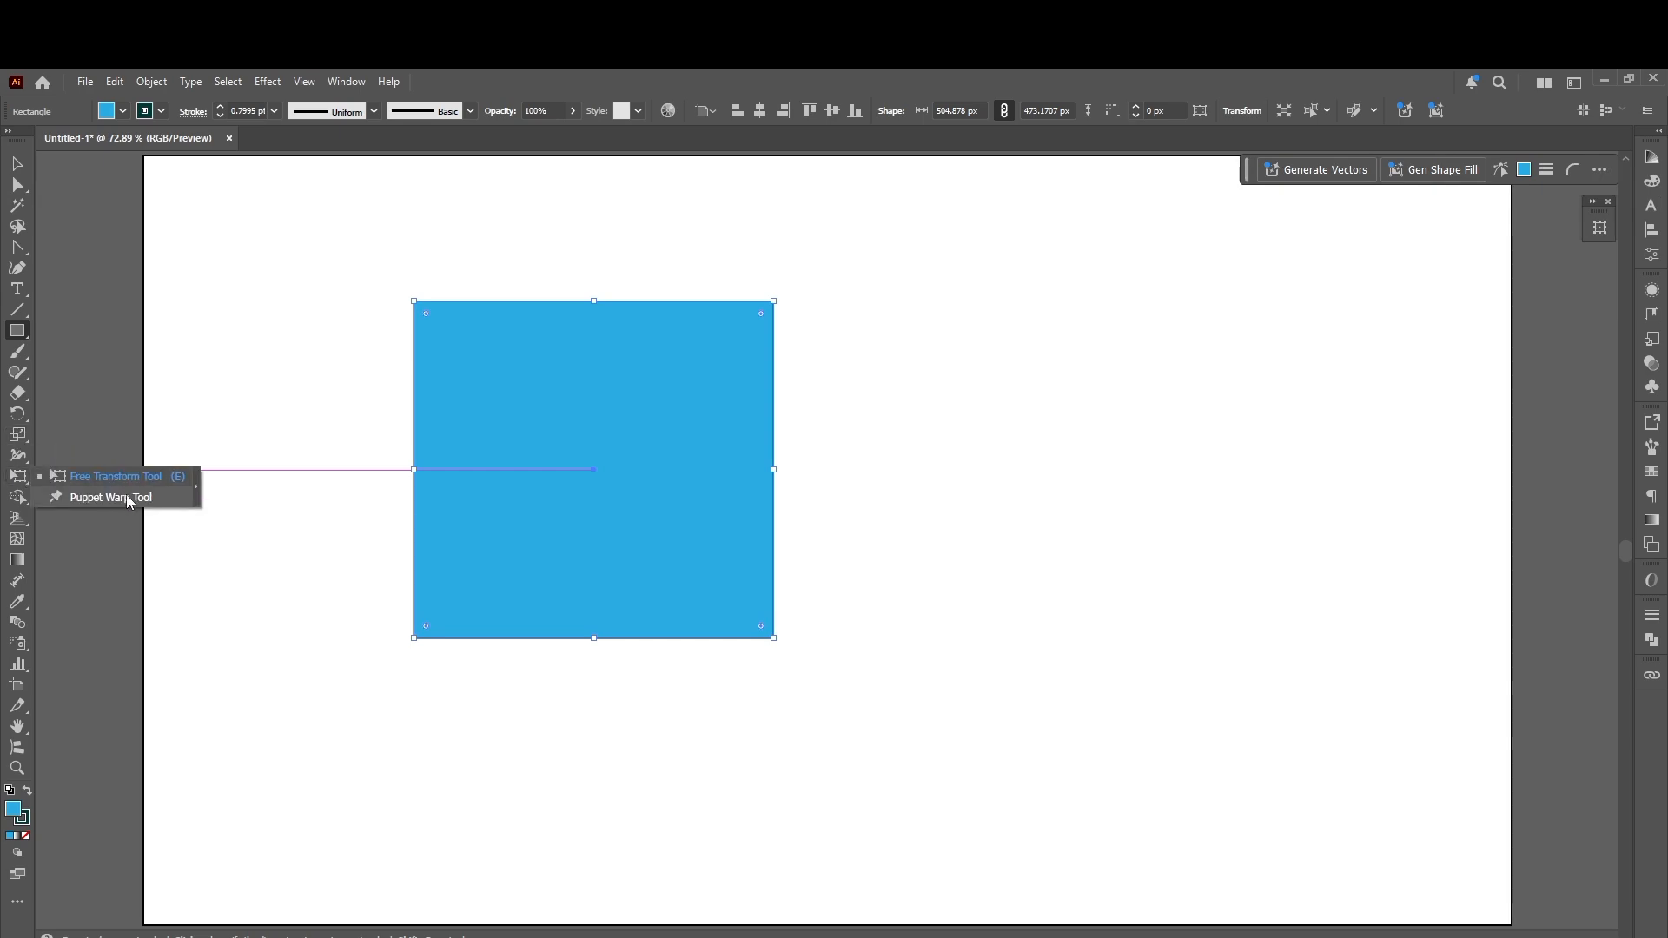
left_click(102, 474)
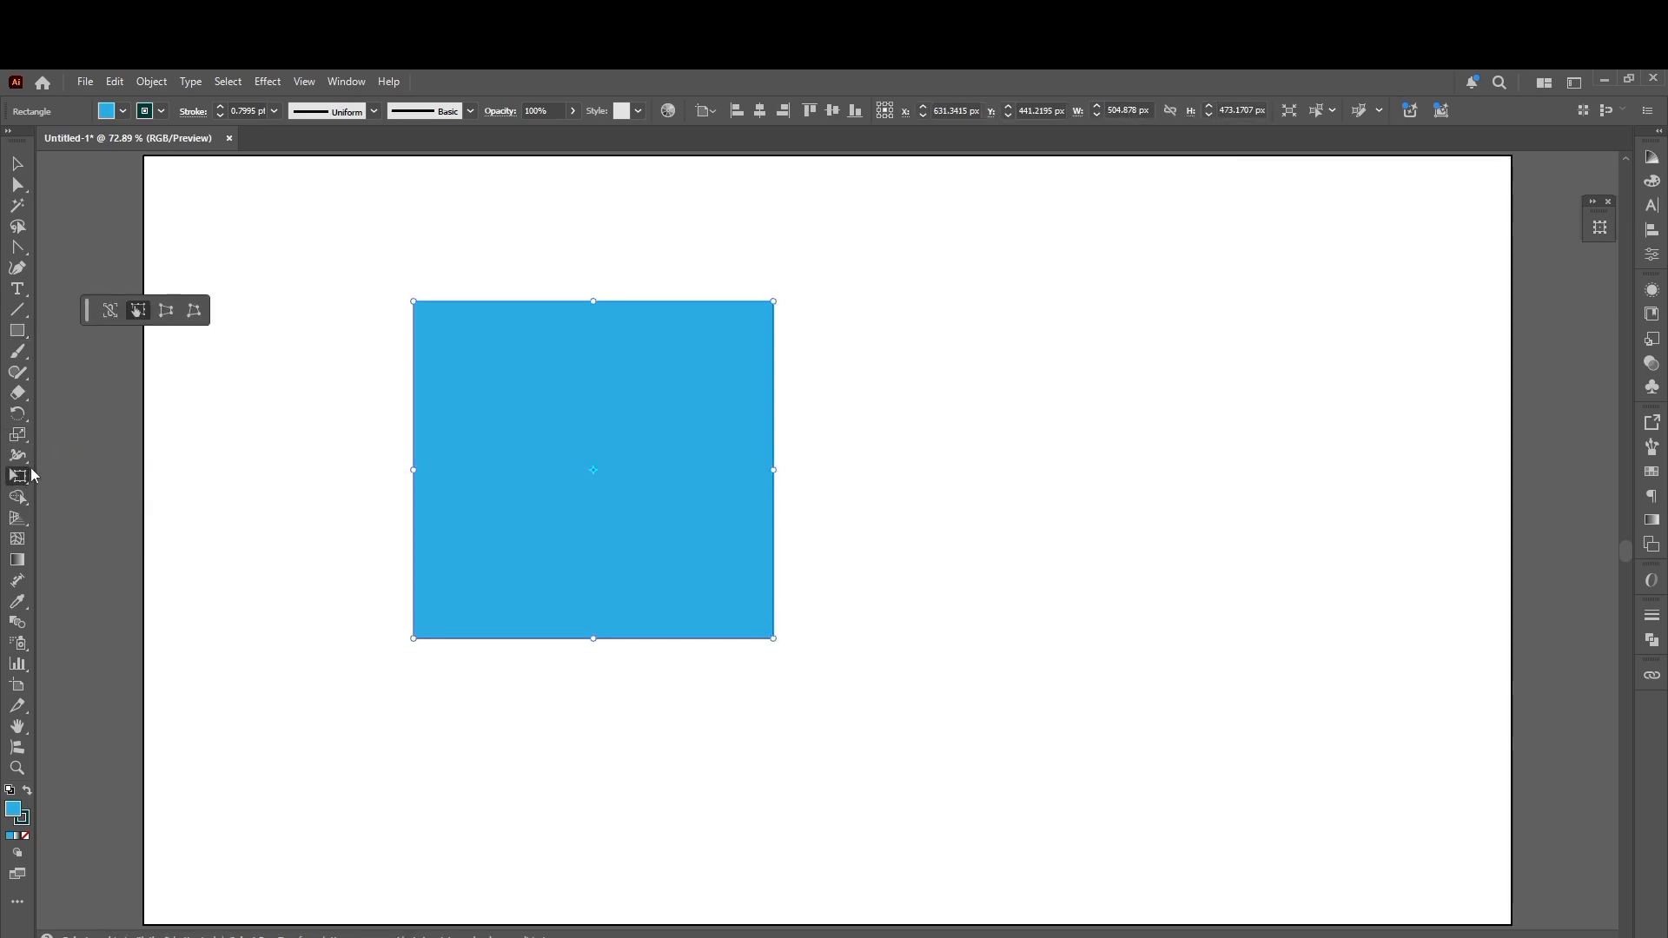
left_click(166, 312)
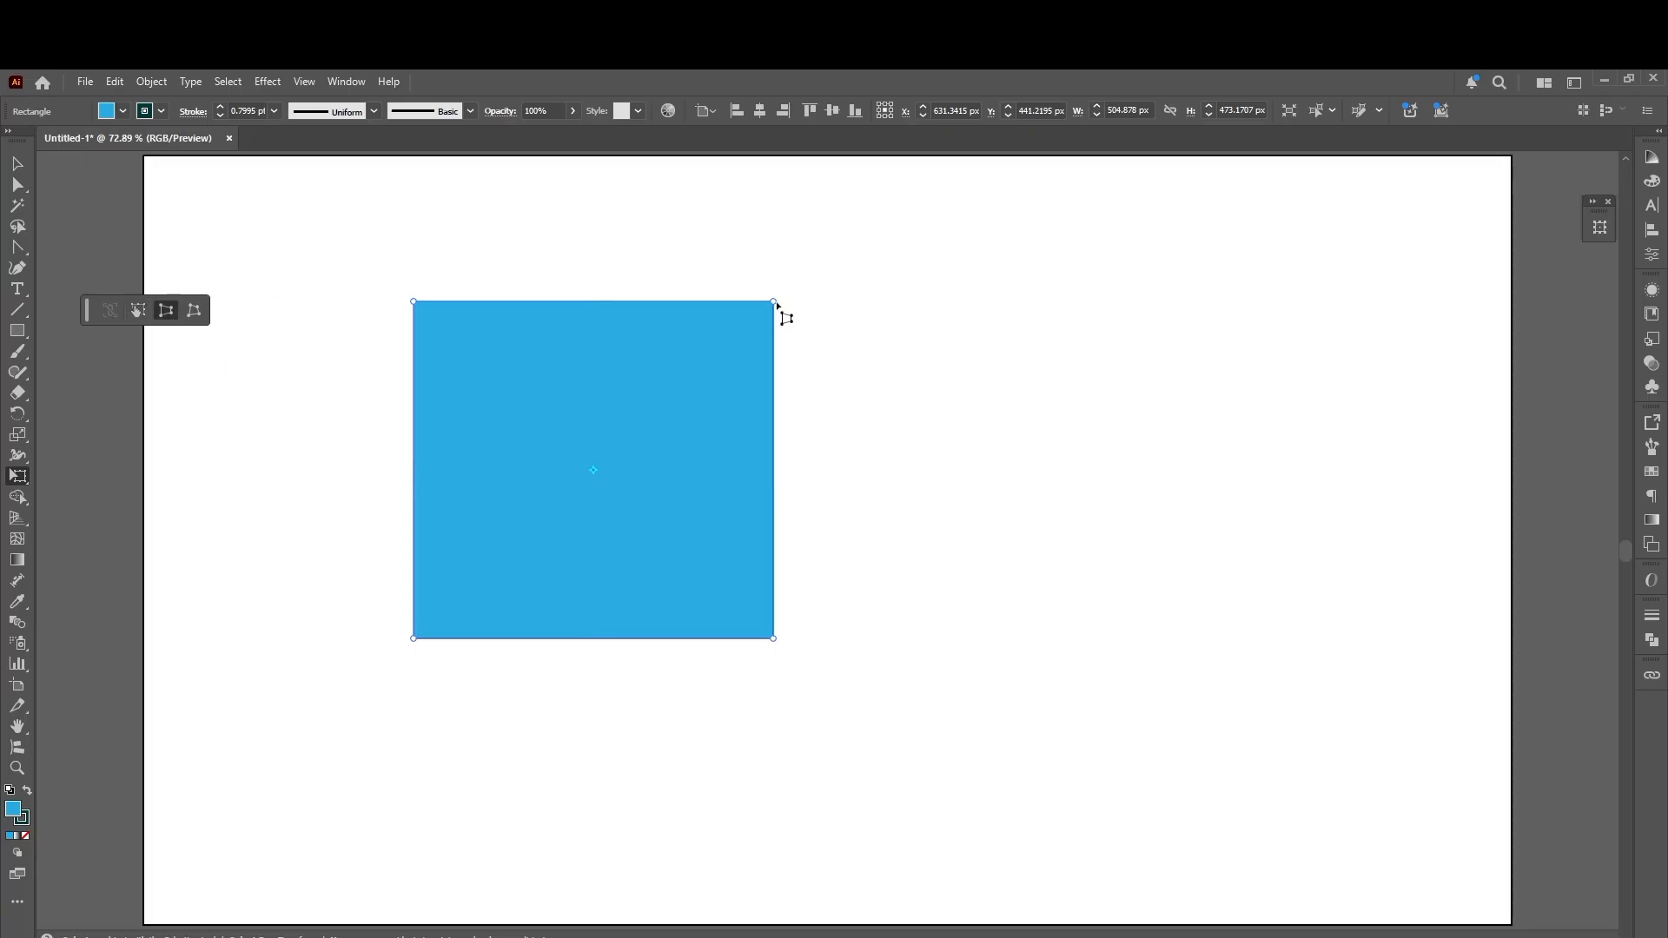
left_click_drag(772, 304, 804, 348)
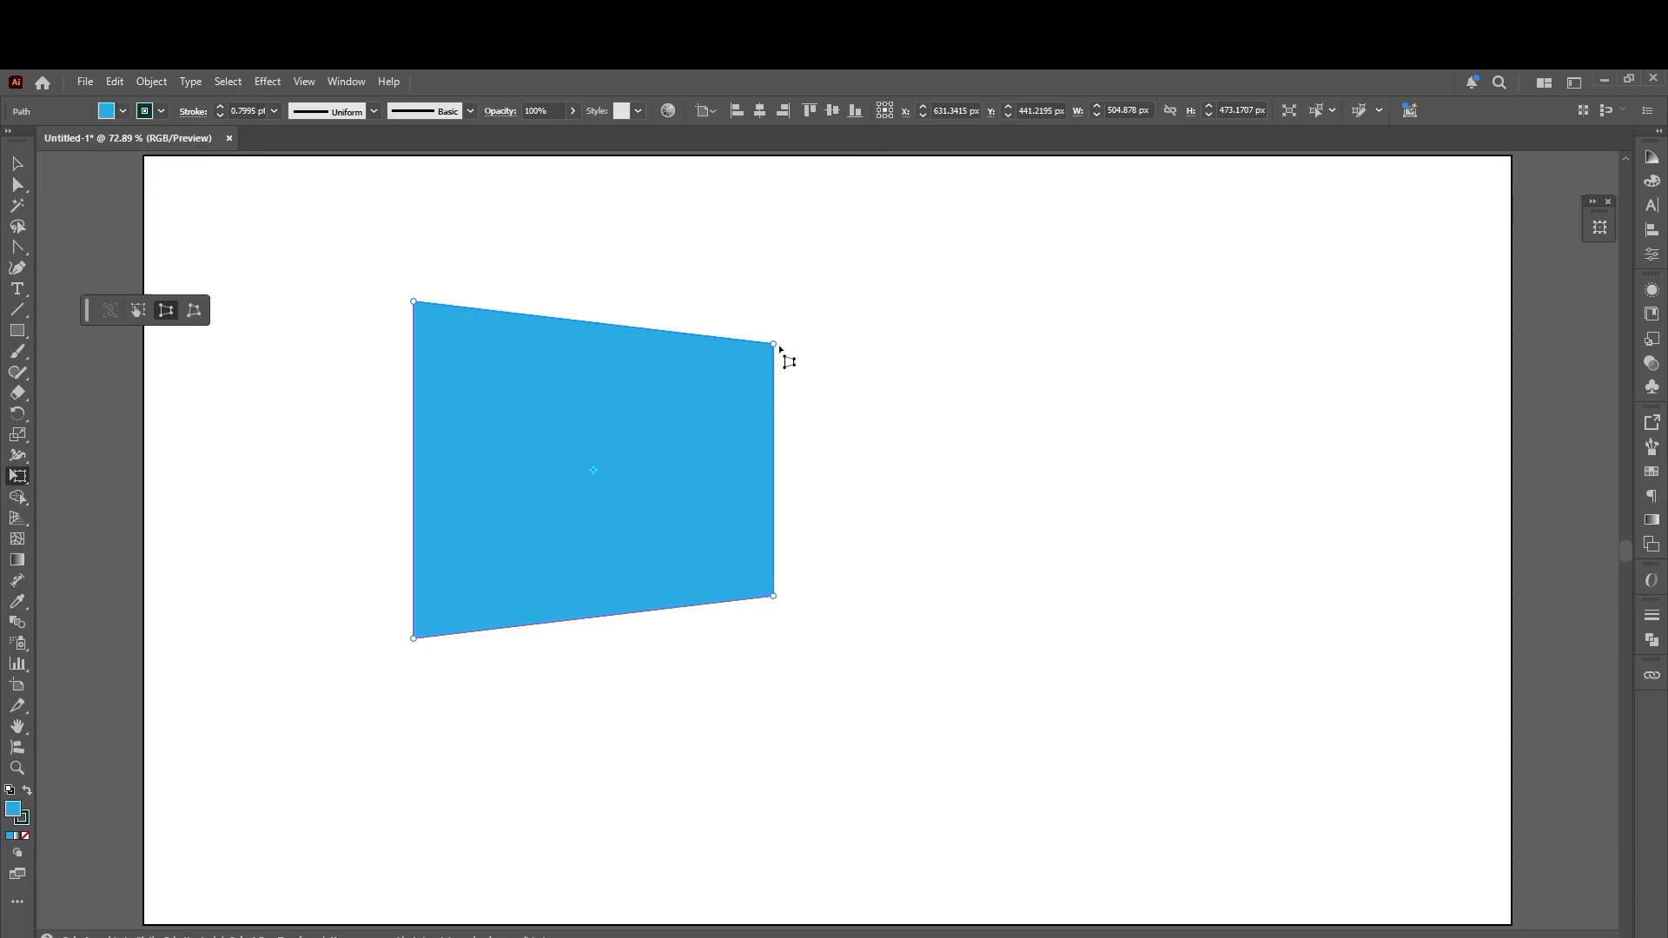
left_click_drag(781, 352, 822, 413)
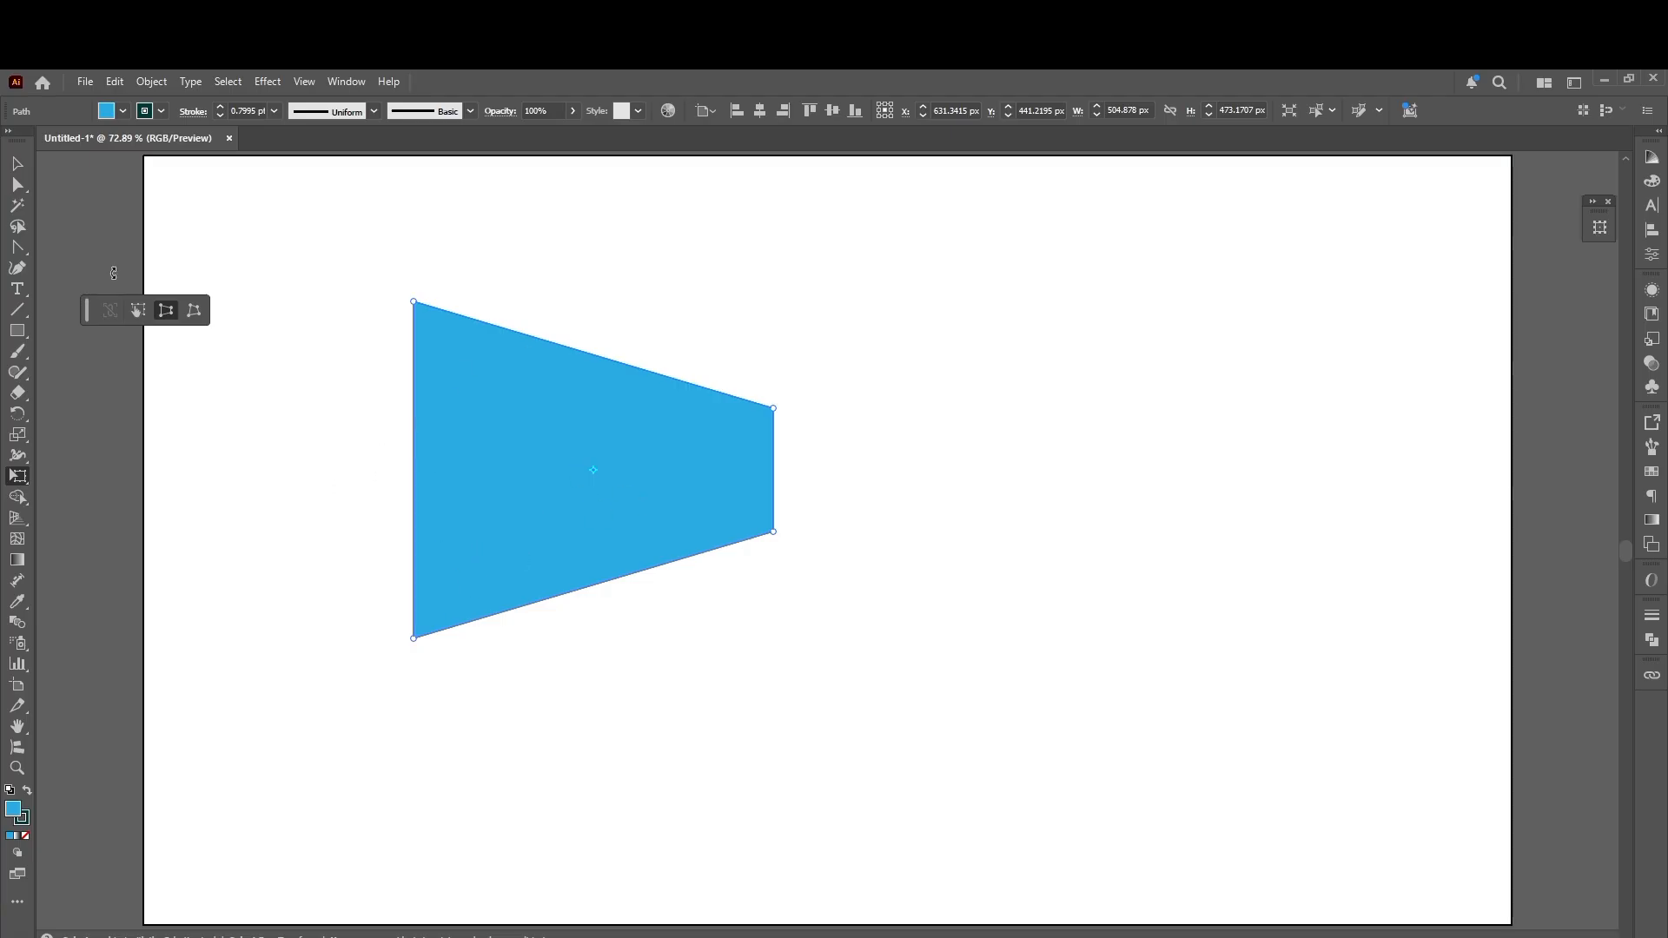
Step: Delete the distorted blue shape from the artboard
left_click(162, 313)
left_click(194, 313)
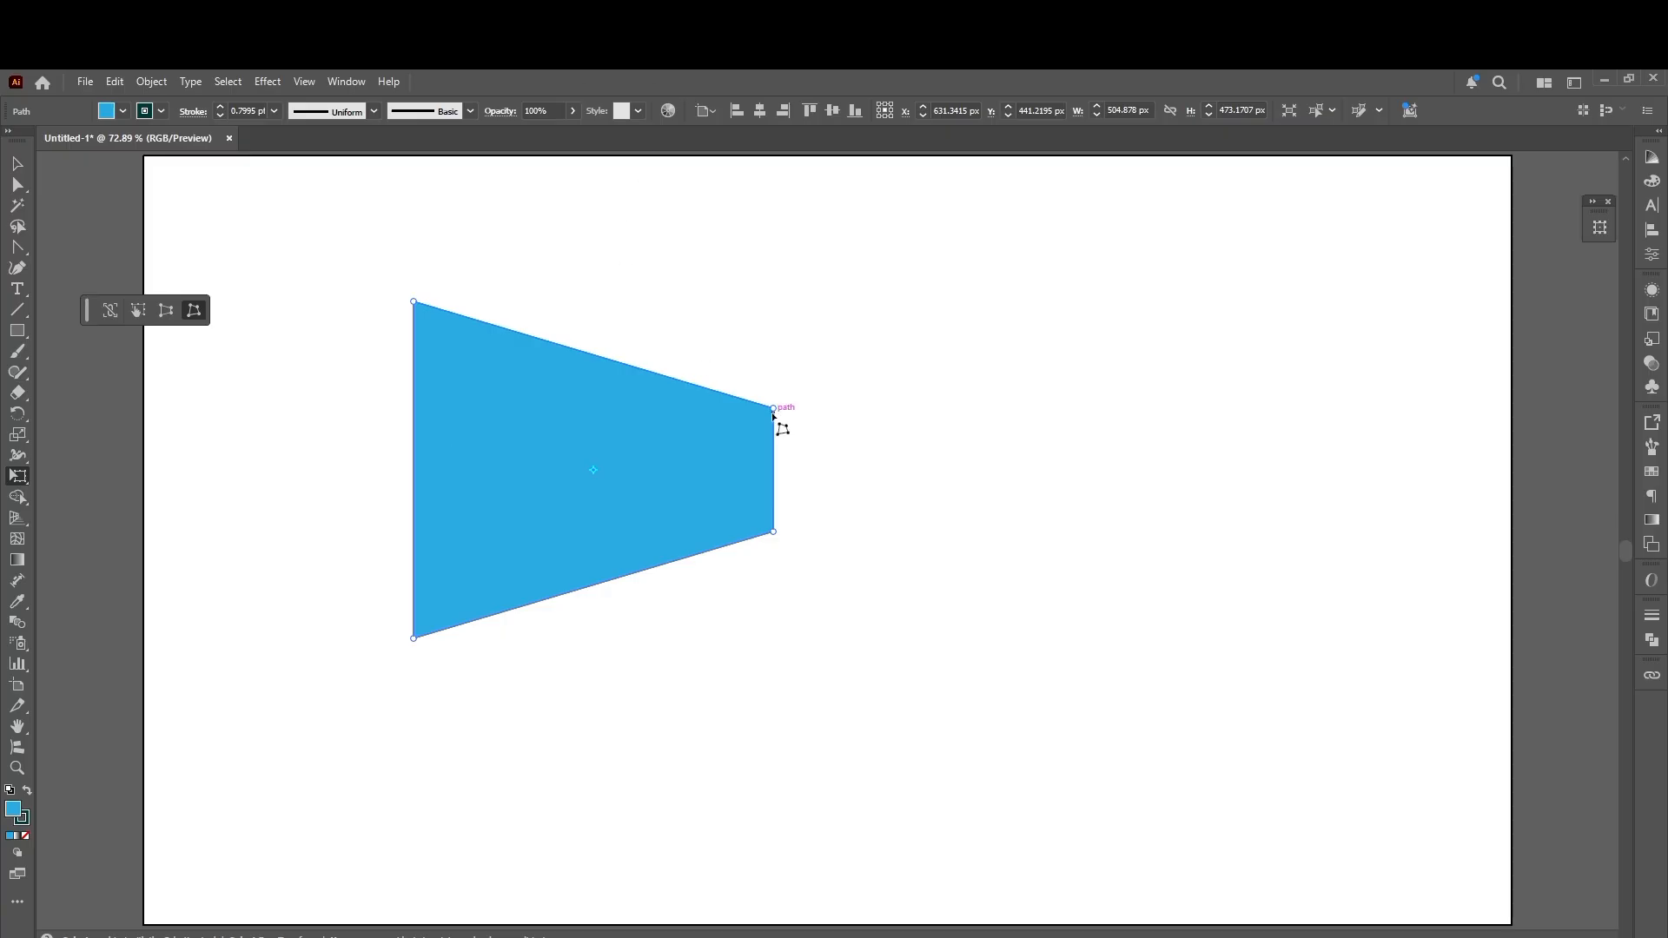
key("m")
left_click(234, 264)
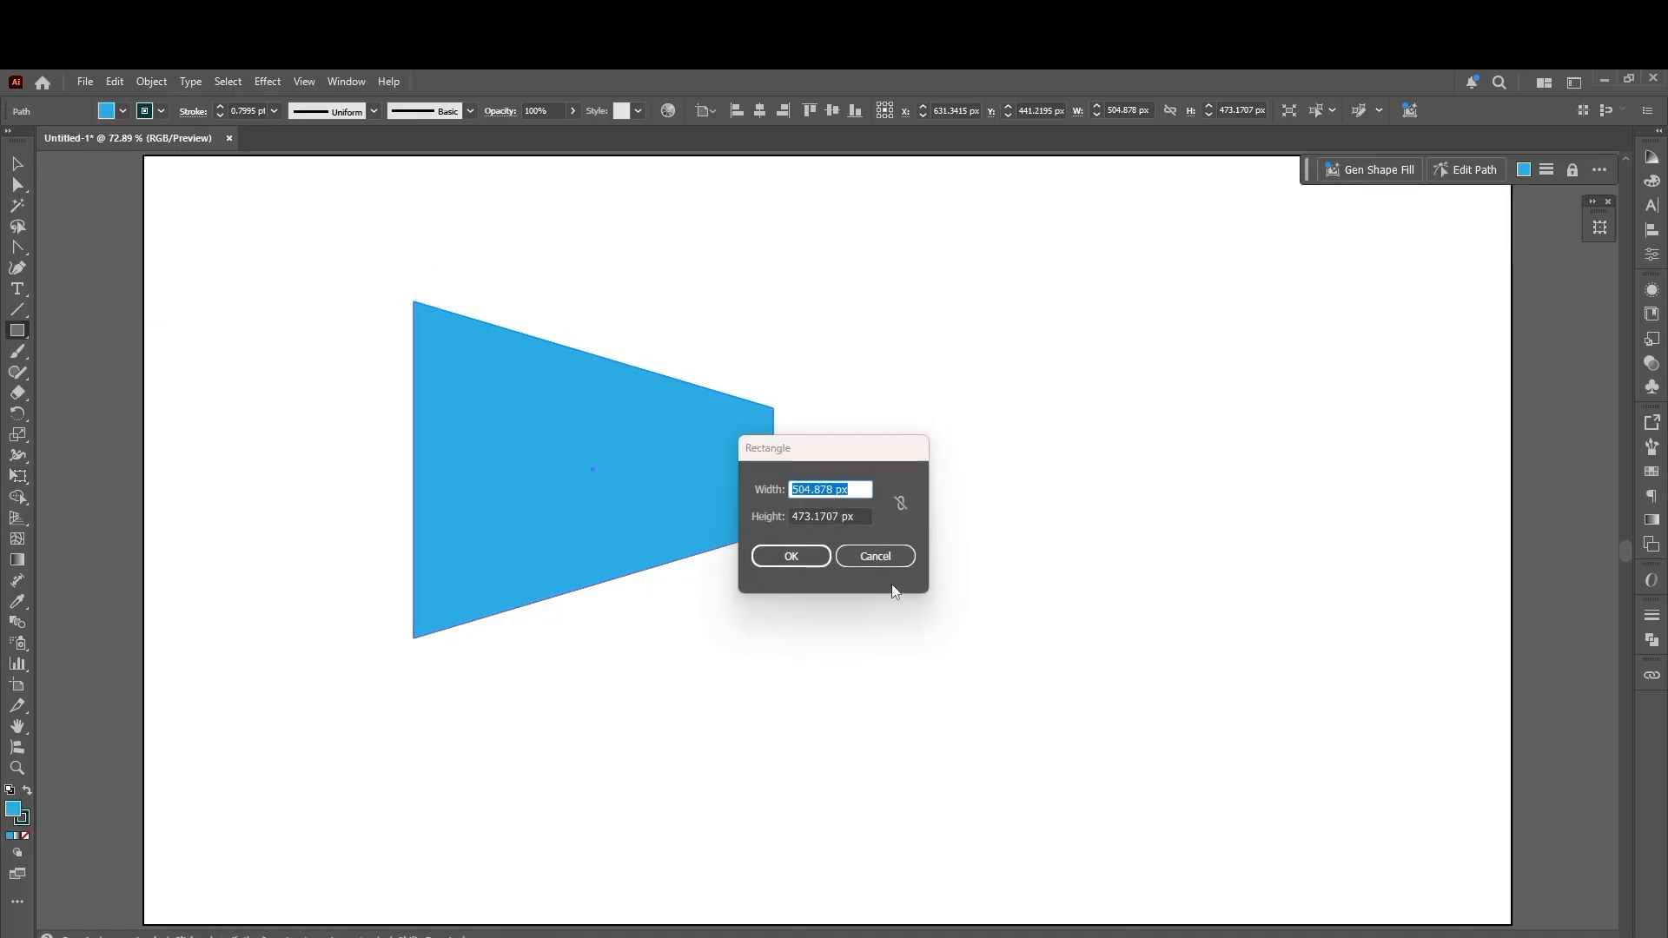
left_click(889, 551)
left_click(18, 165)
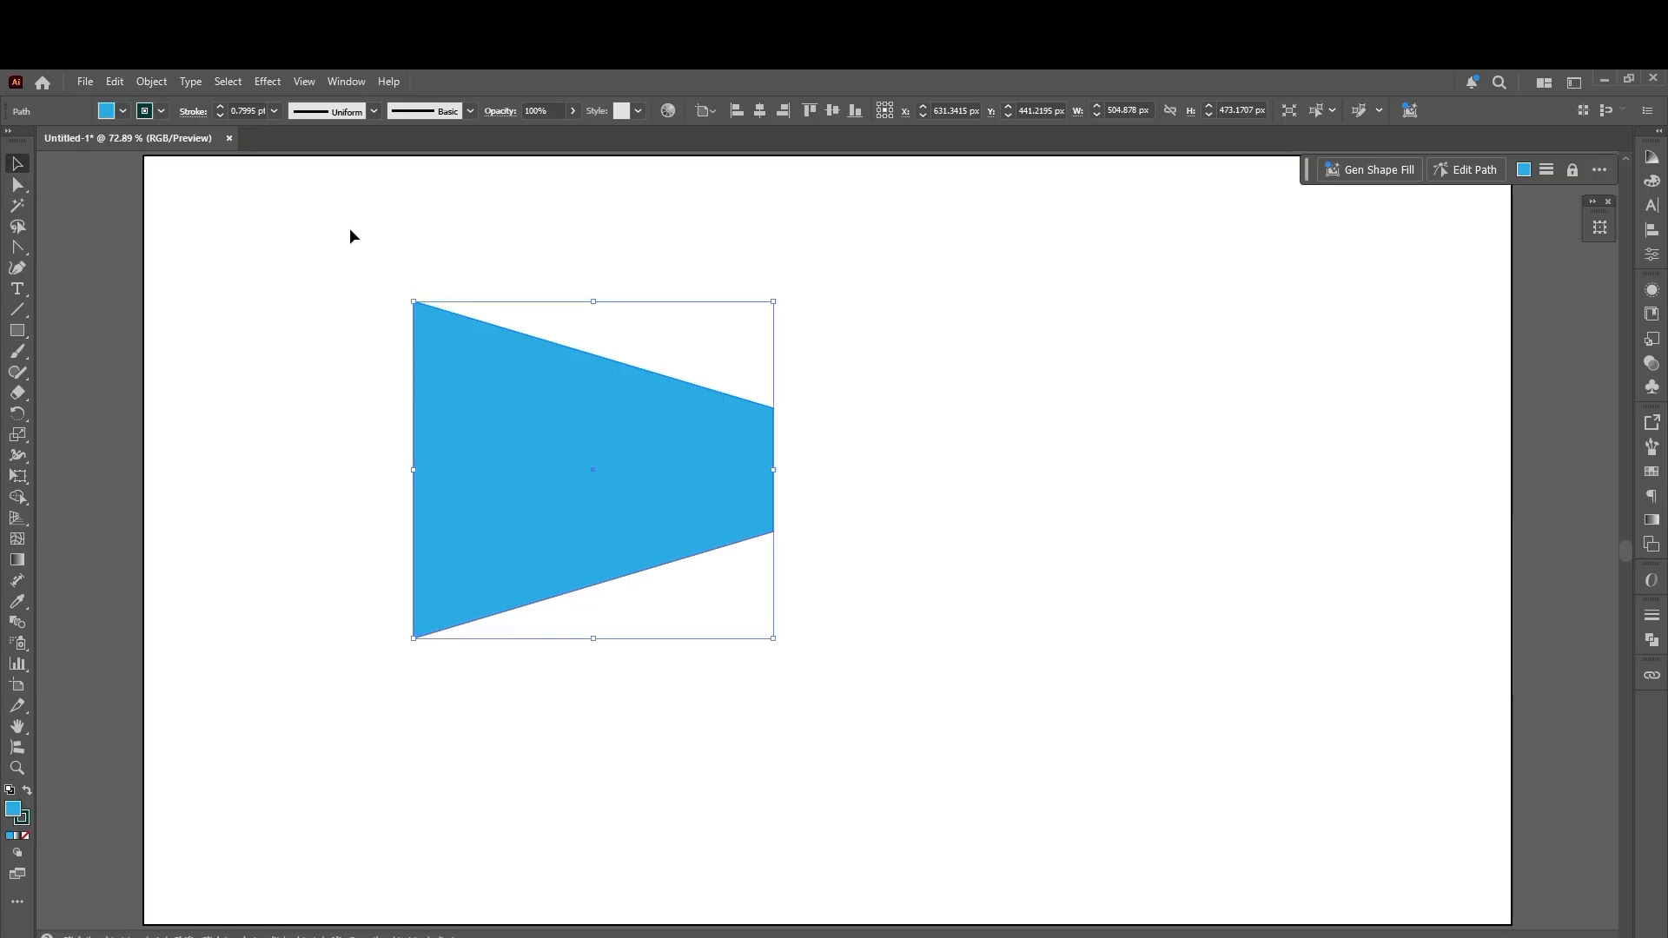
key("Delete")
Step: Draw a blue square about 399 × 399 px in the left half of the artboard
left_click(17, 331)
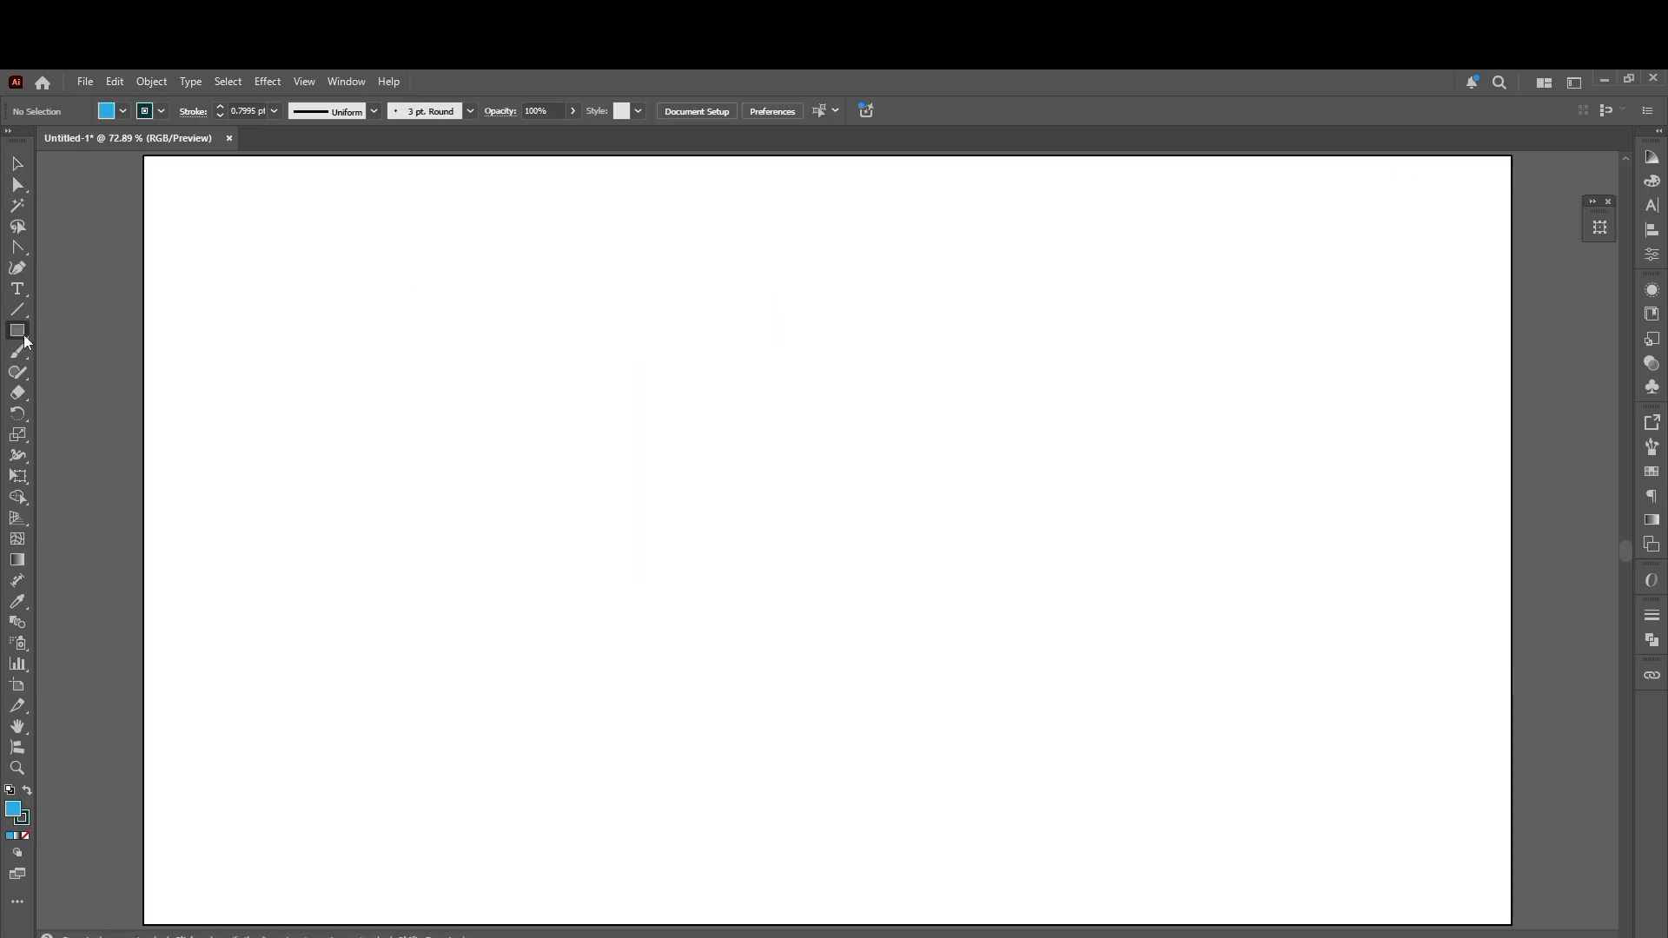
left_click_drag(373, 332, 658, 616)
left_click_drag(839, 318, 848, 327)
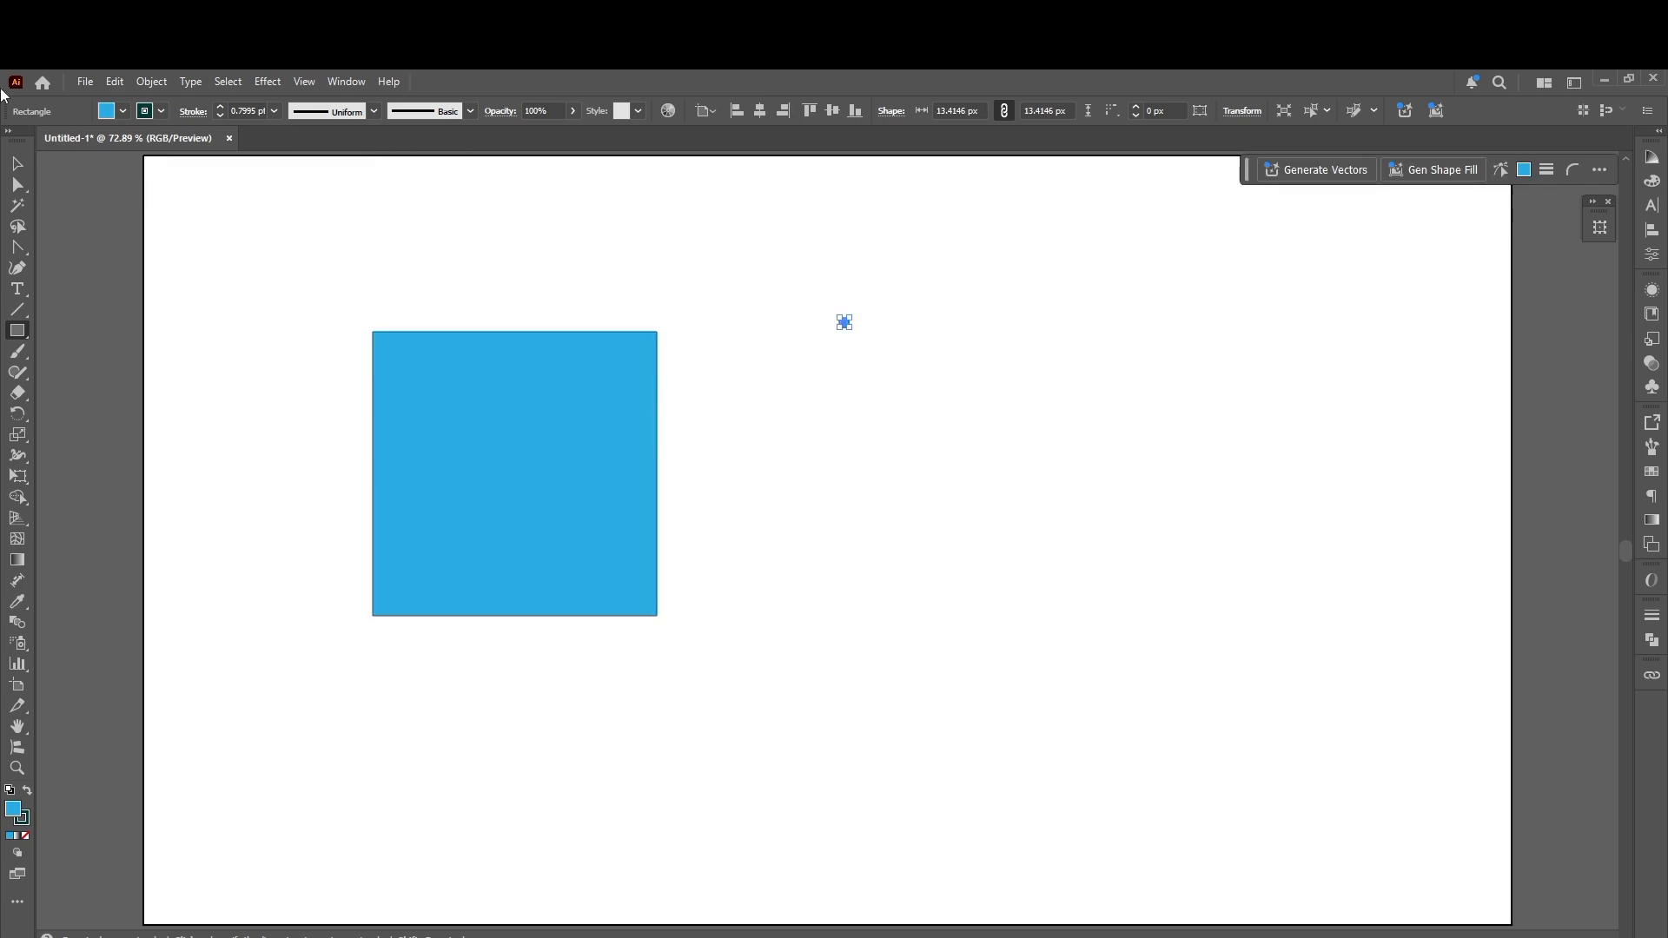
left_click(17, 163)
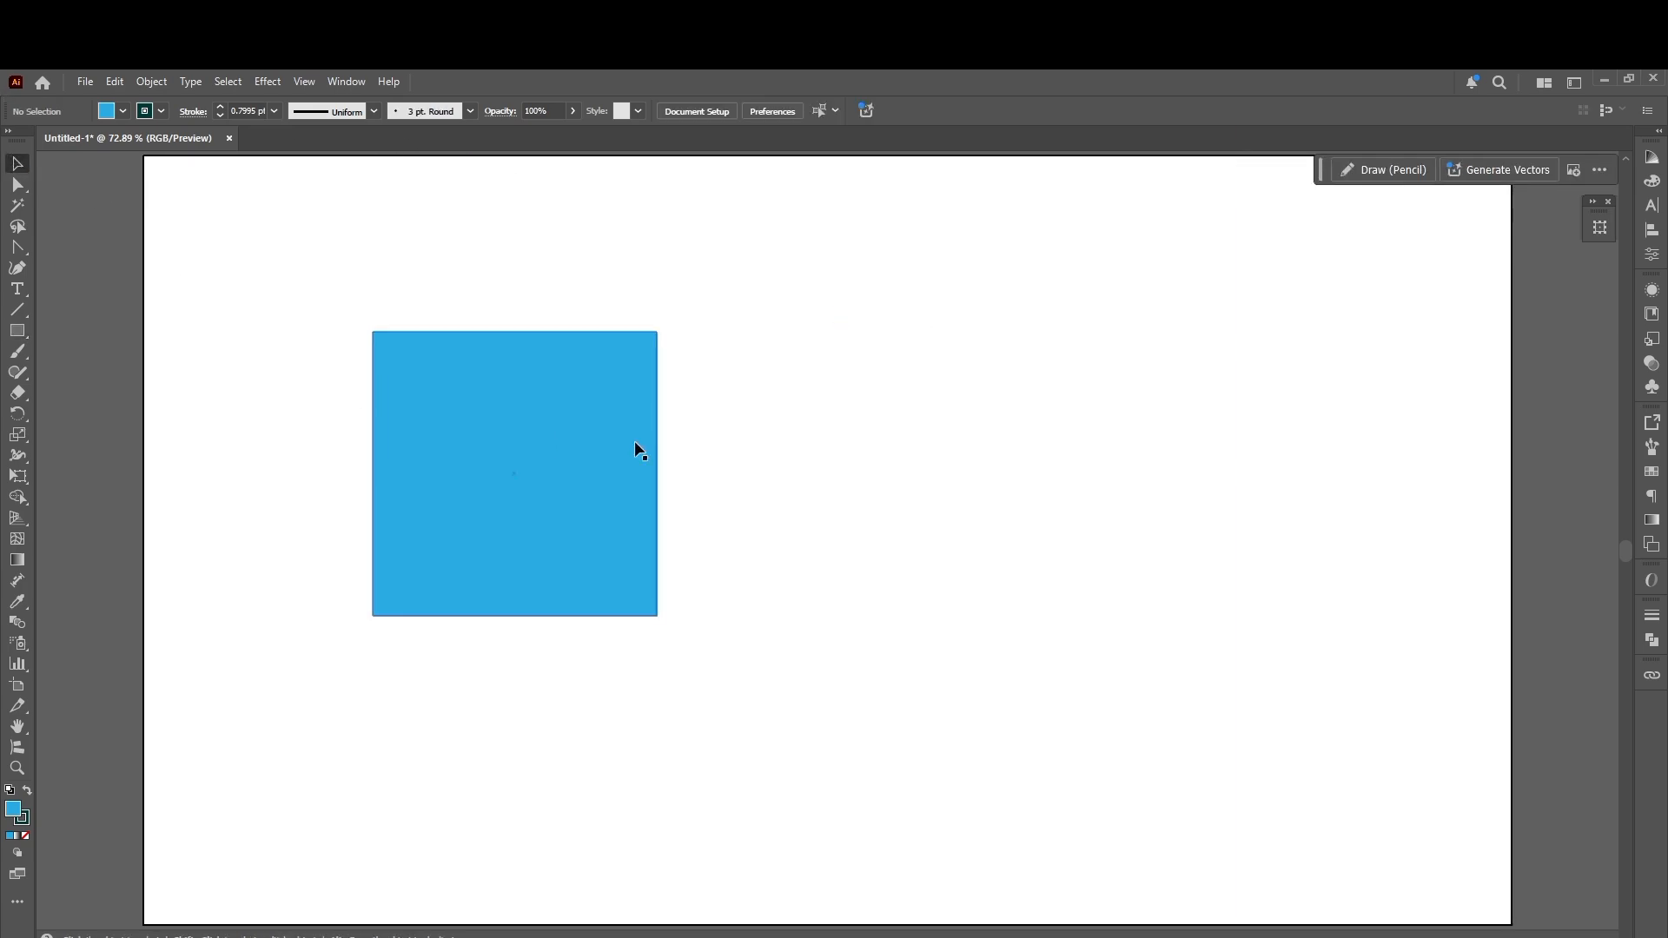
Step: Duplicate the blue square straight across to the right half of the artboard
left_click(580, 459)
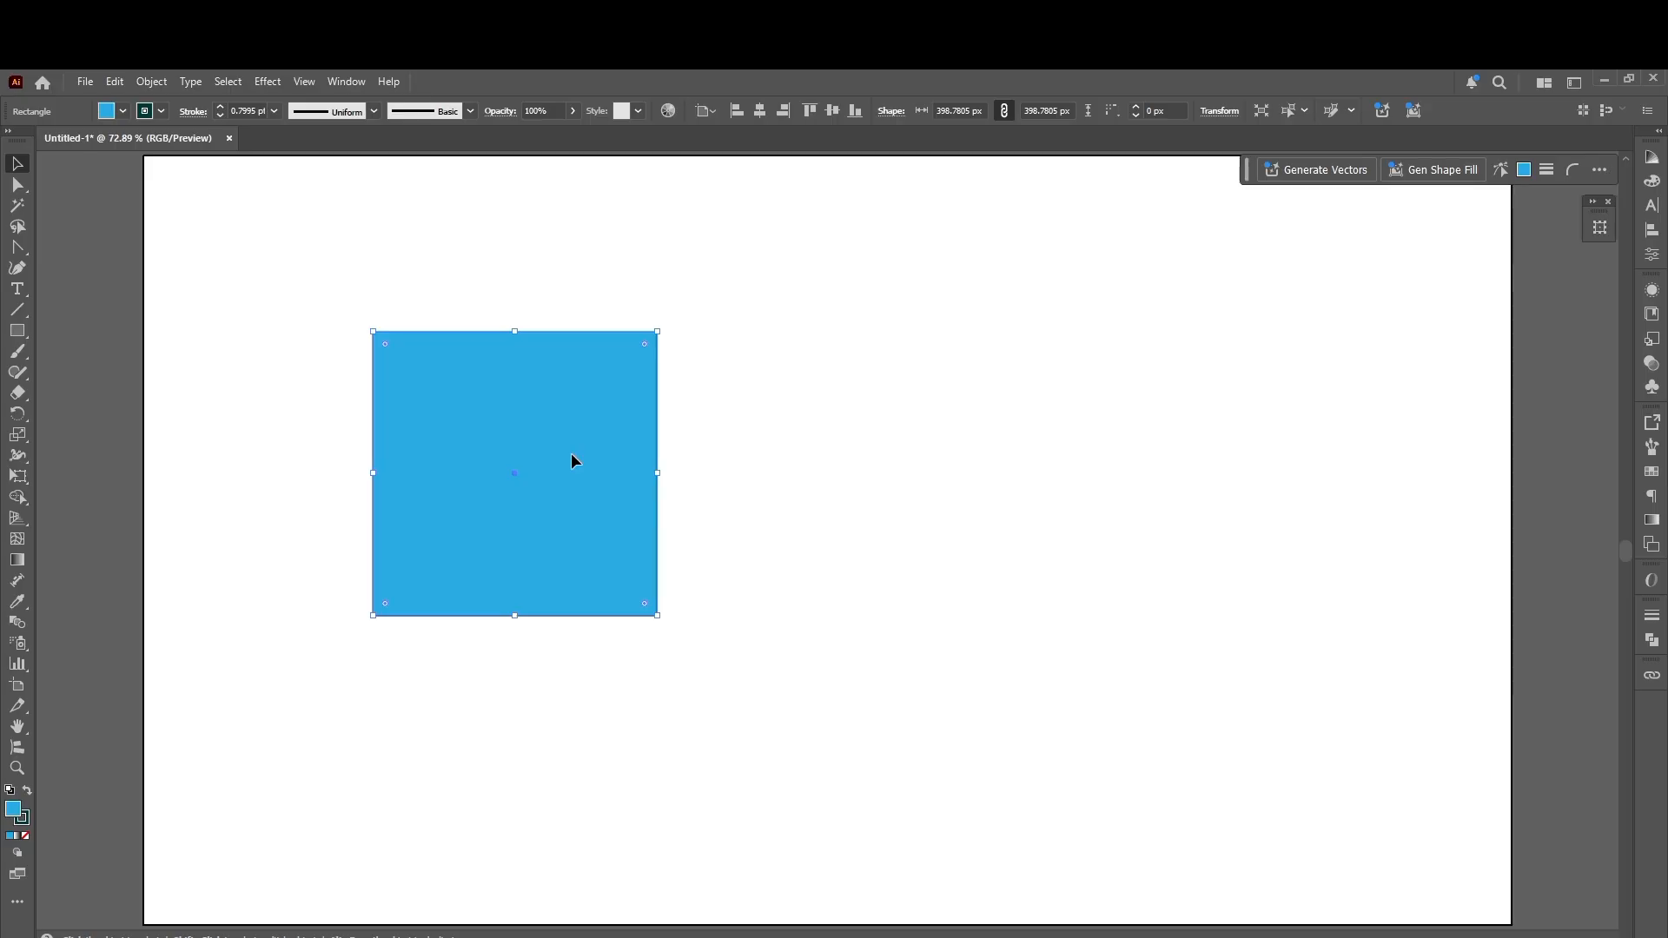
left_click_drag(571, 453, 1041, 452, "alt")
left_click(575, 445)
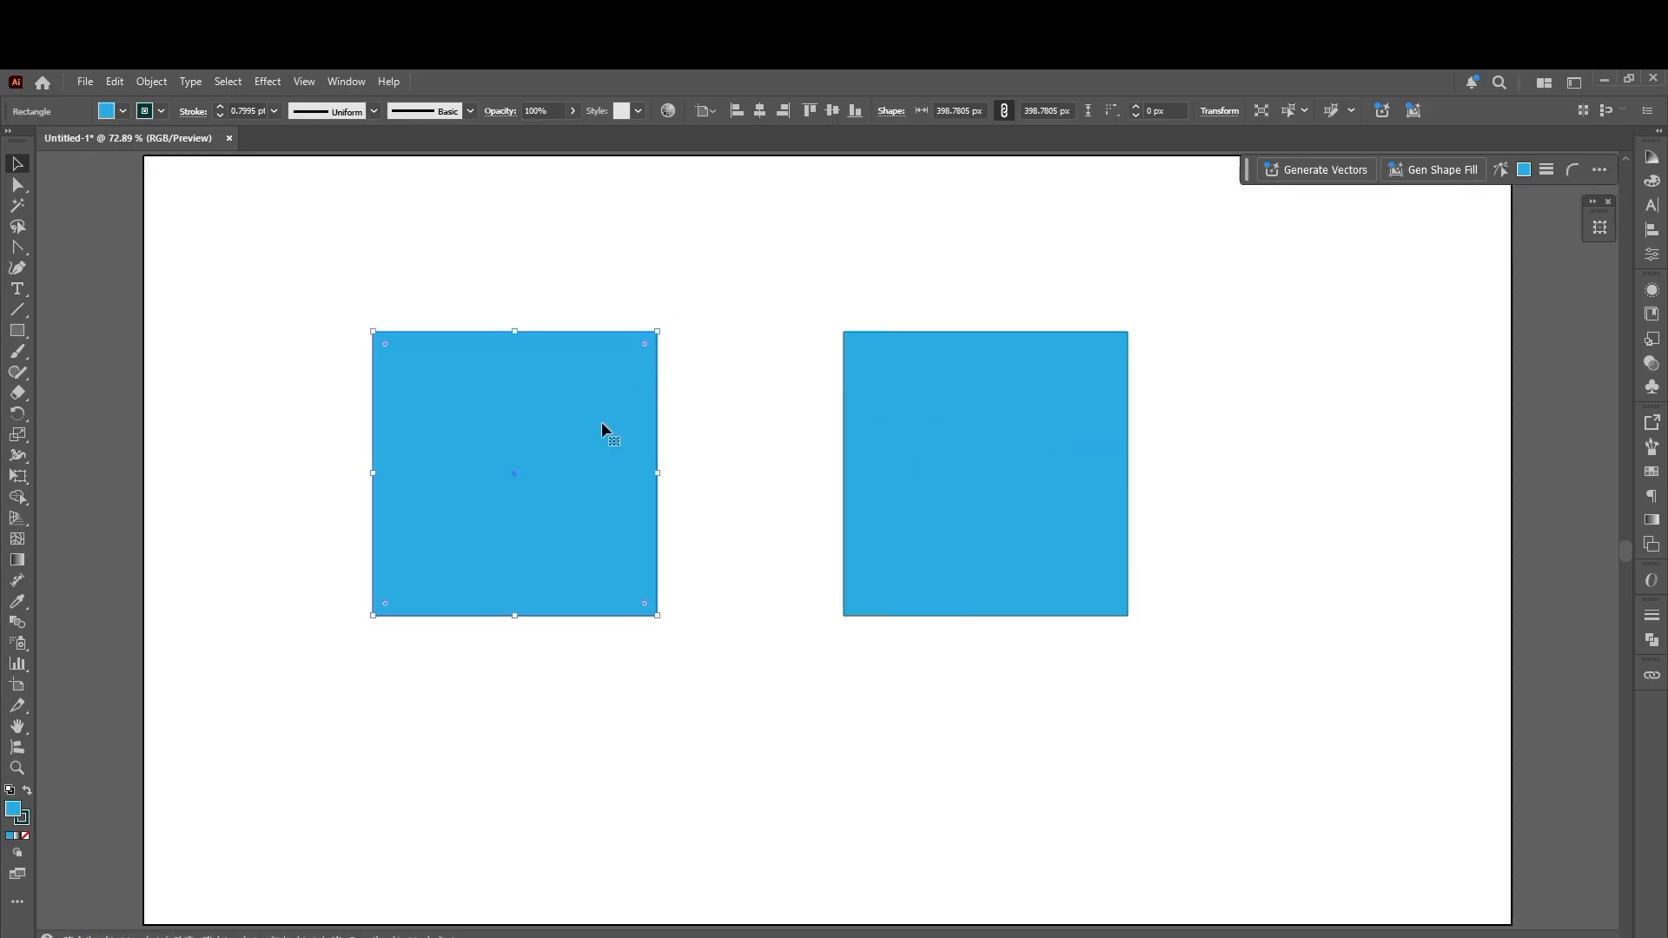
left_click(1060, 439)
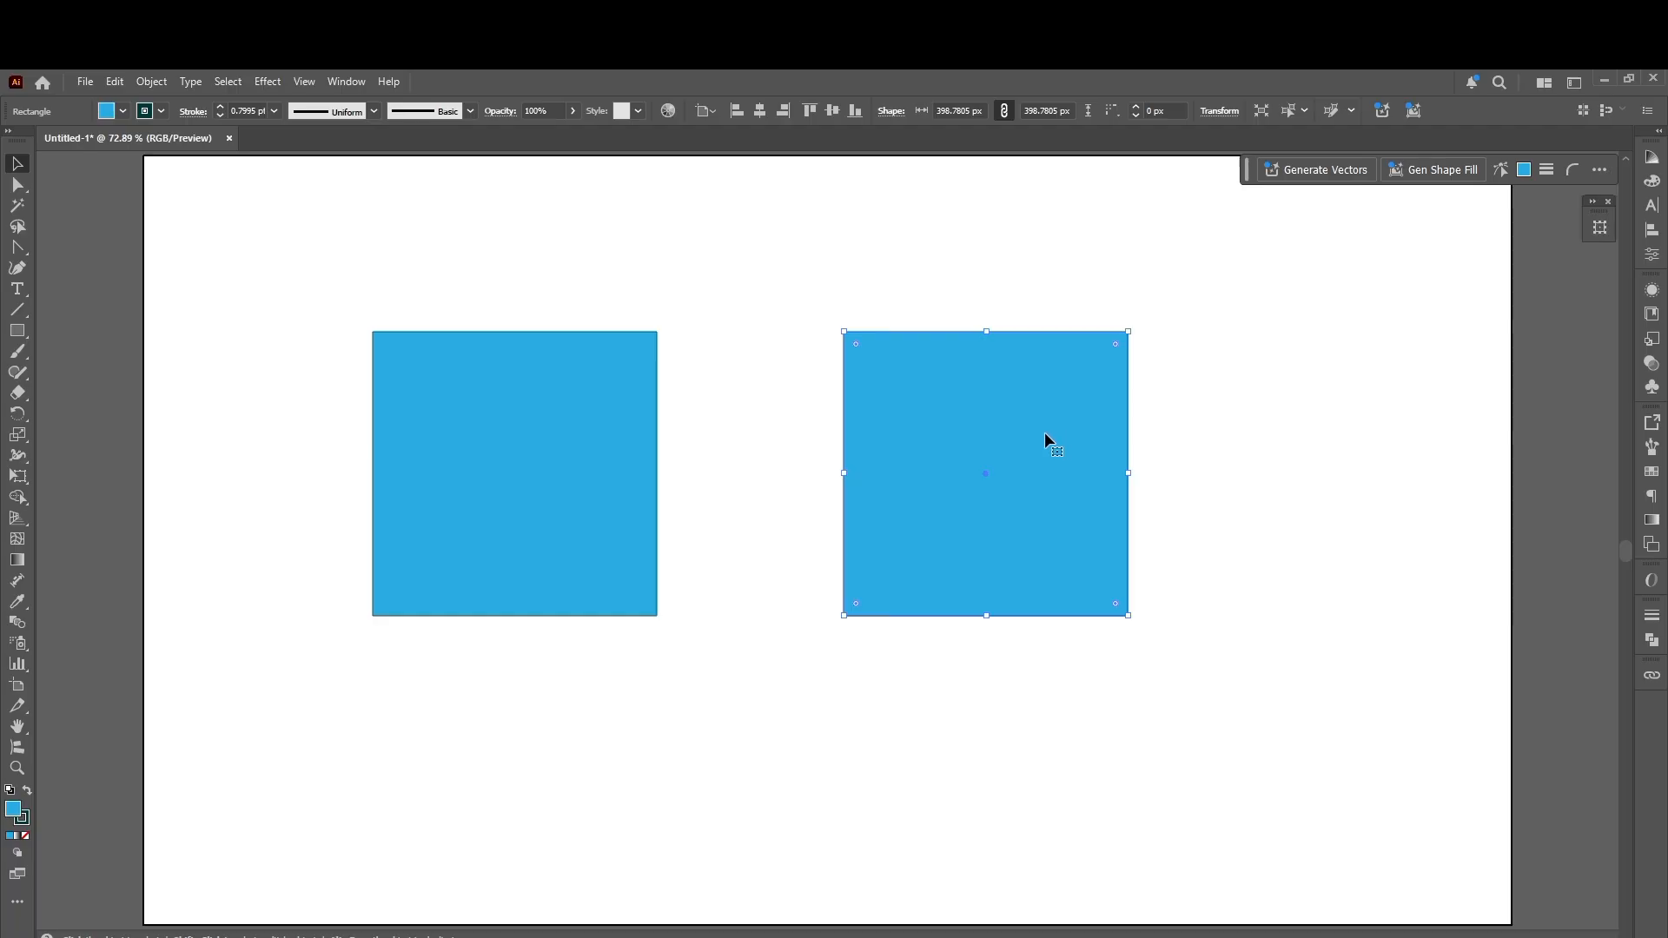
Step: Narrow the left square's top edge symmetrically with Perspective Distort to form a tall trapezoid
left_click(554, 408)
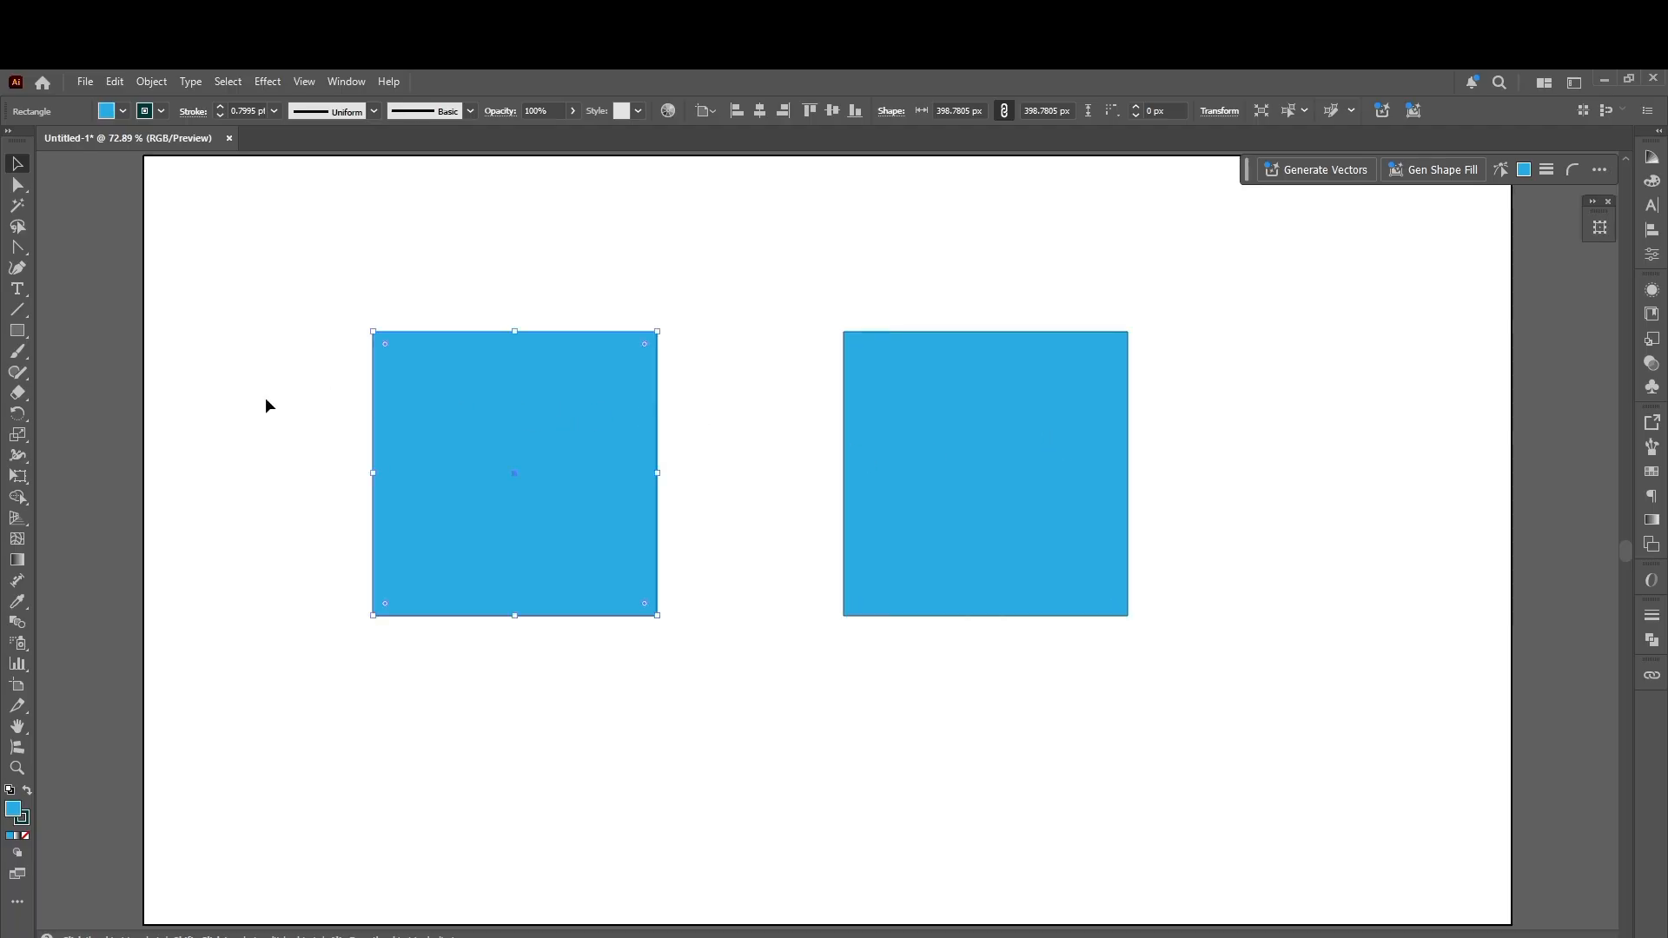
left_click(21, 477)
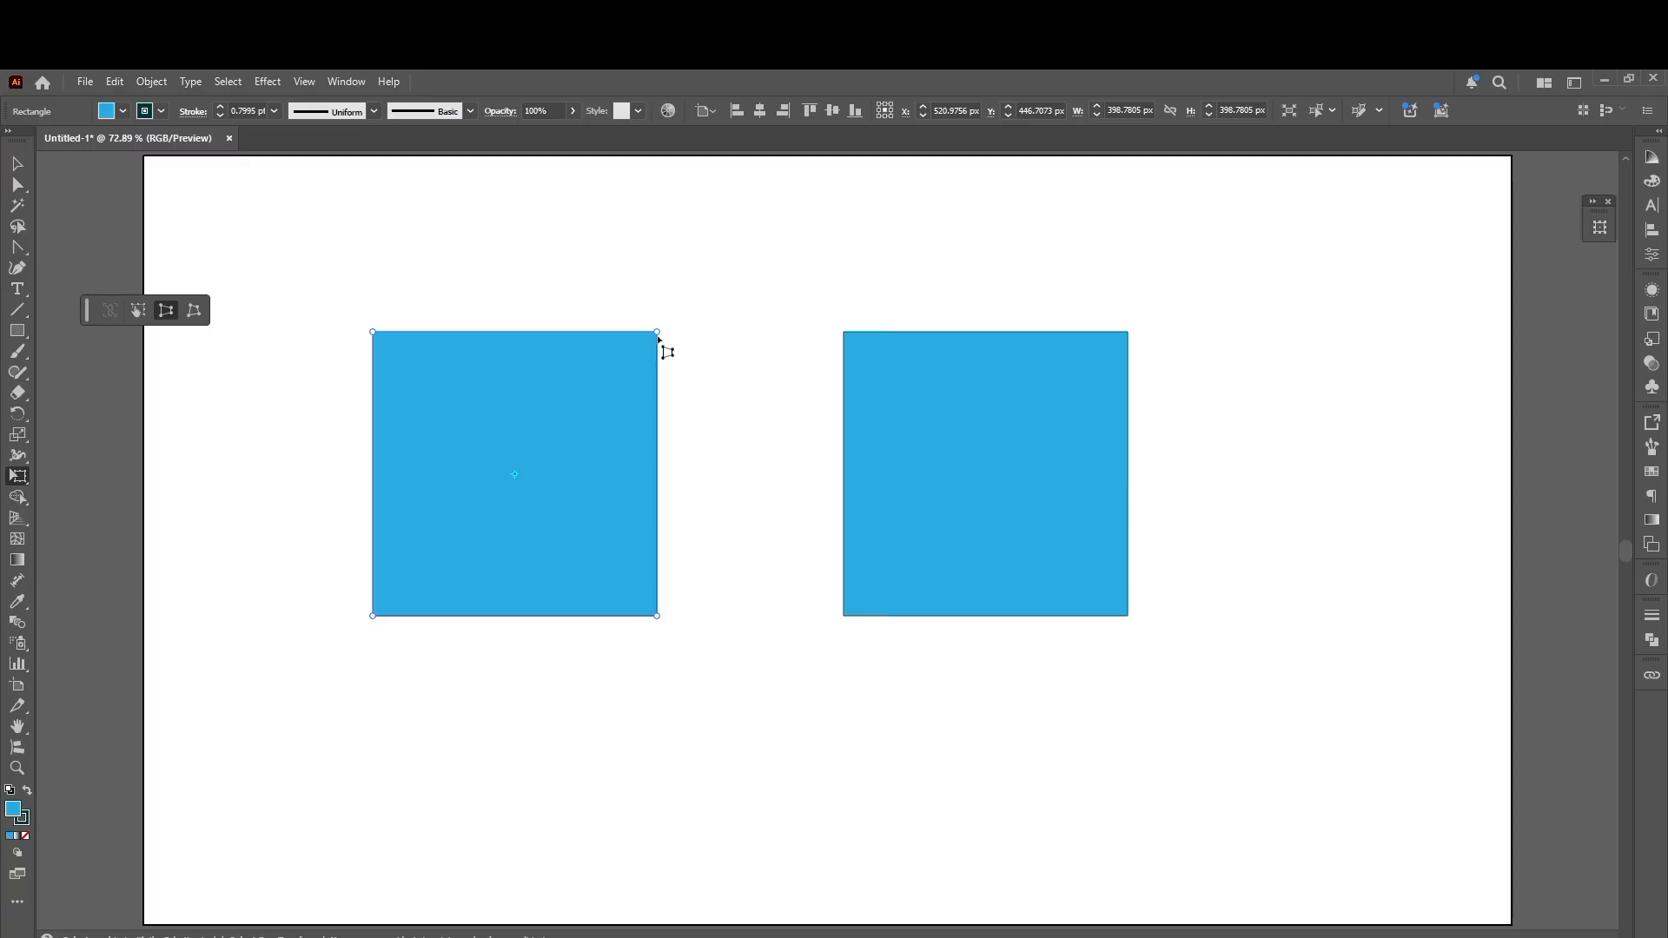
left_click_drag(660, 330, 535, 331)
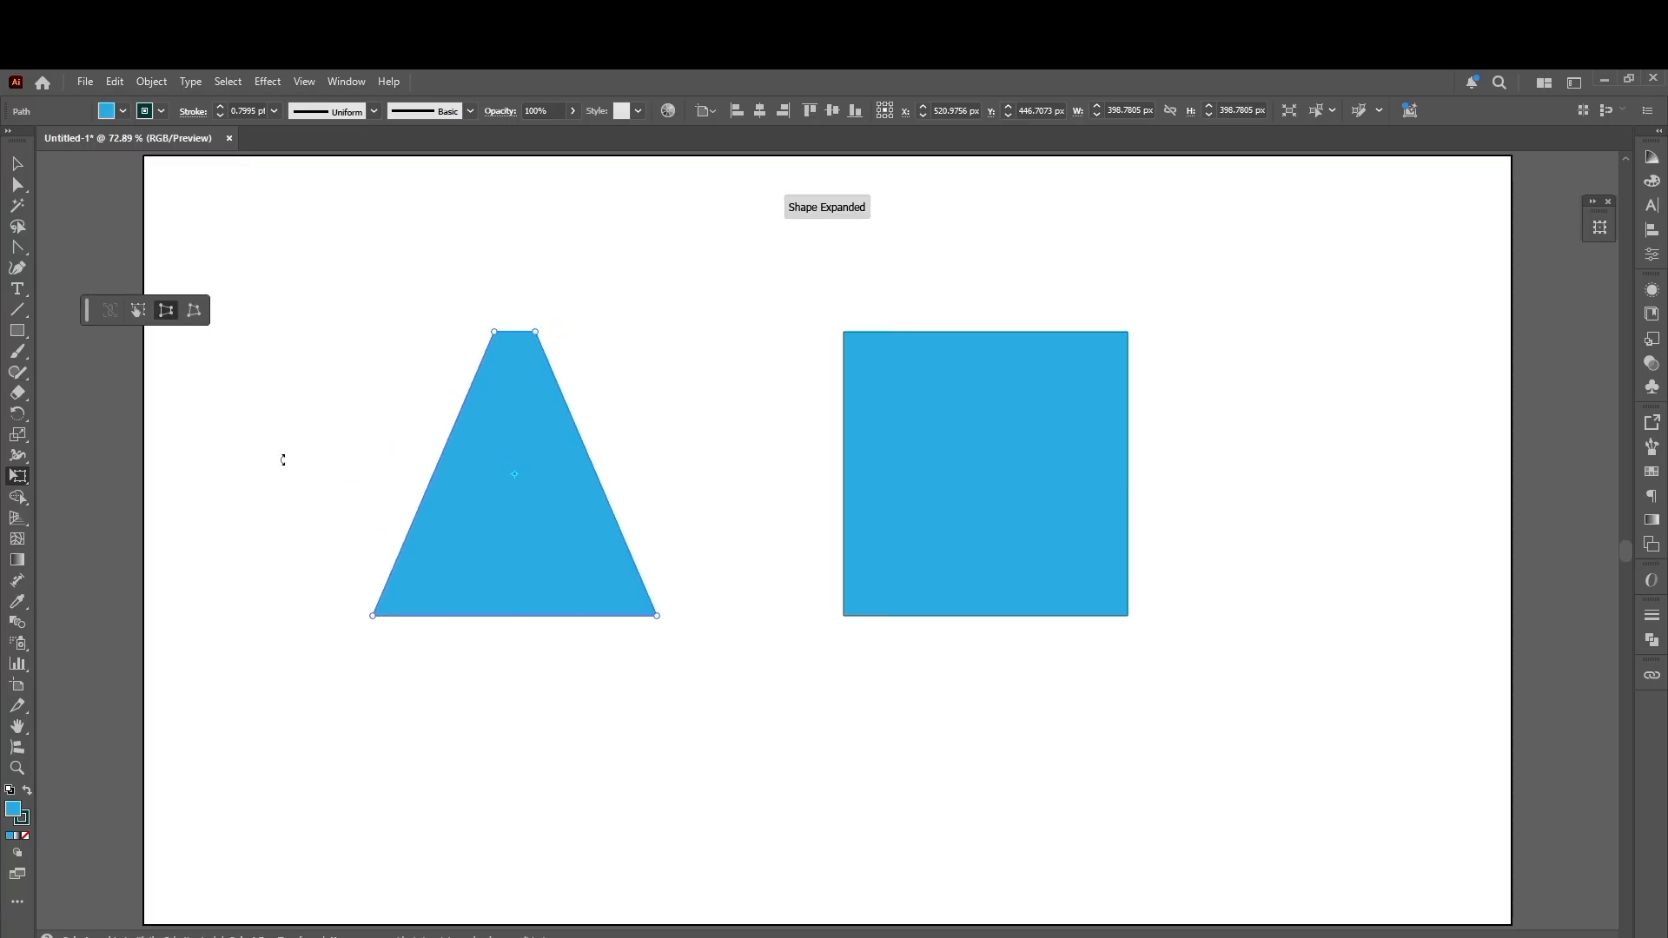
Step: Move only the right square's upper-right corner outward and down with Free Distort, making the shape about 684 px wide
left_click(195, 311)
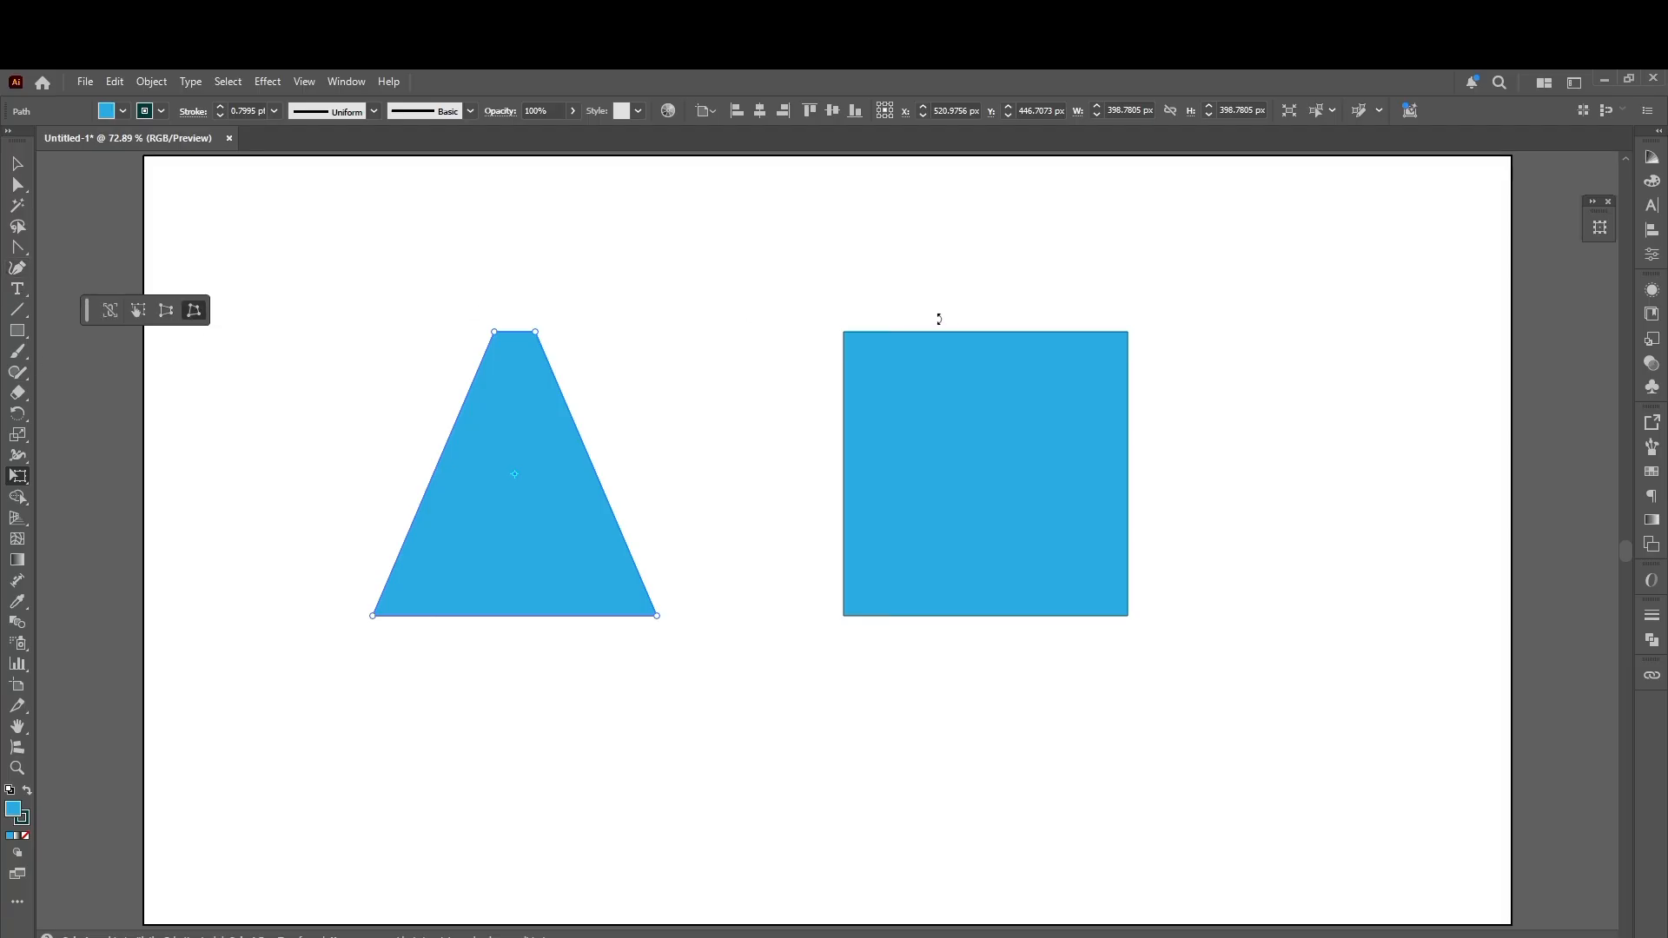
left_click(17, 165)
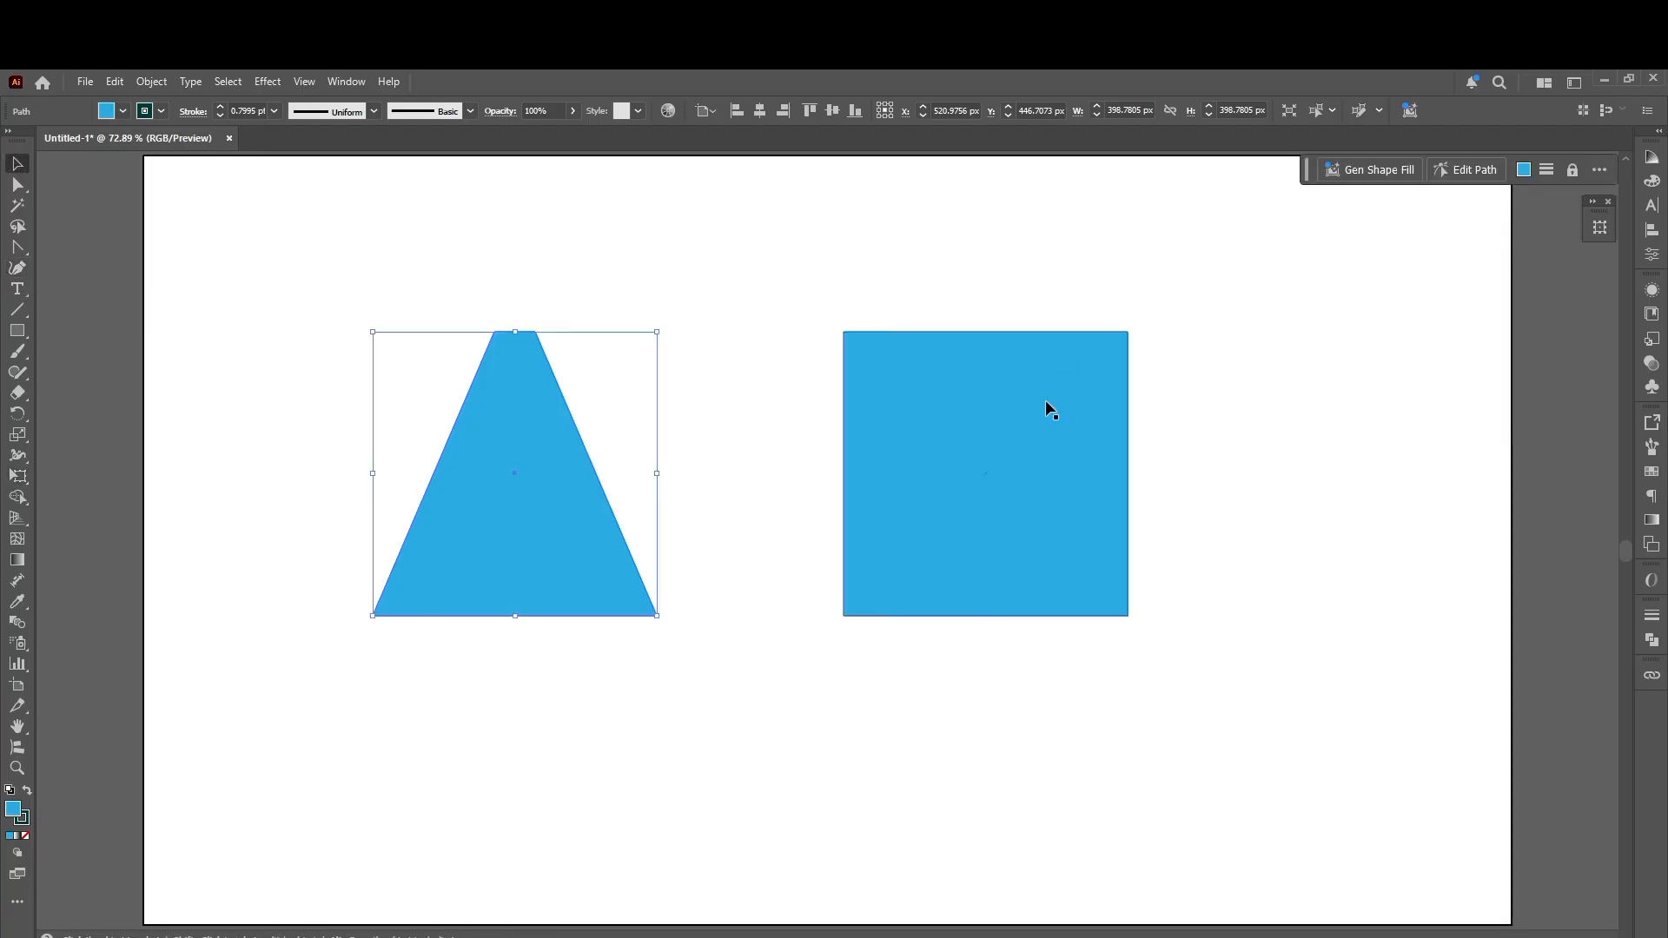
left_click(1045, 400)
left_click(18, 476)
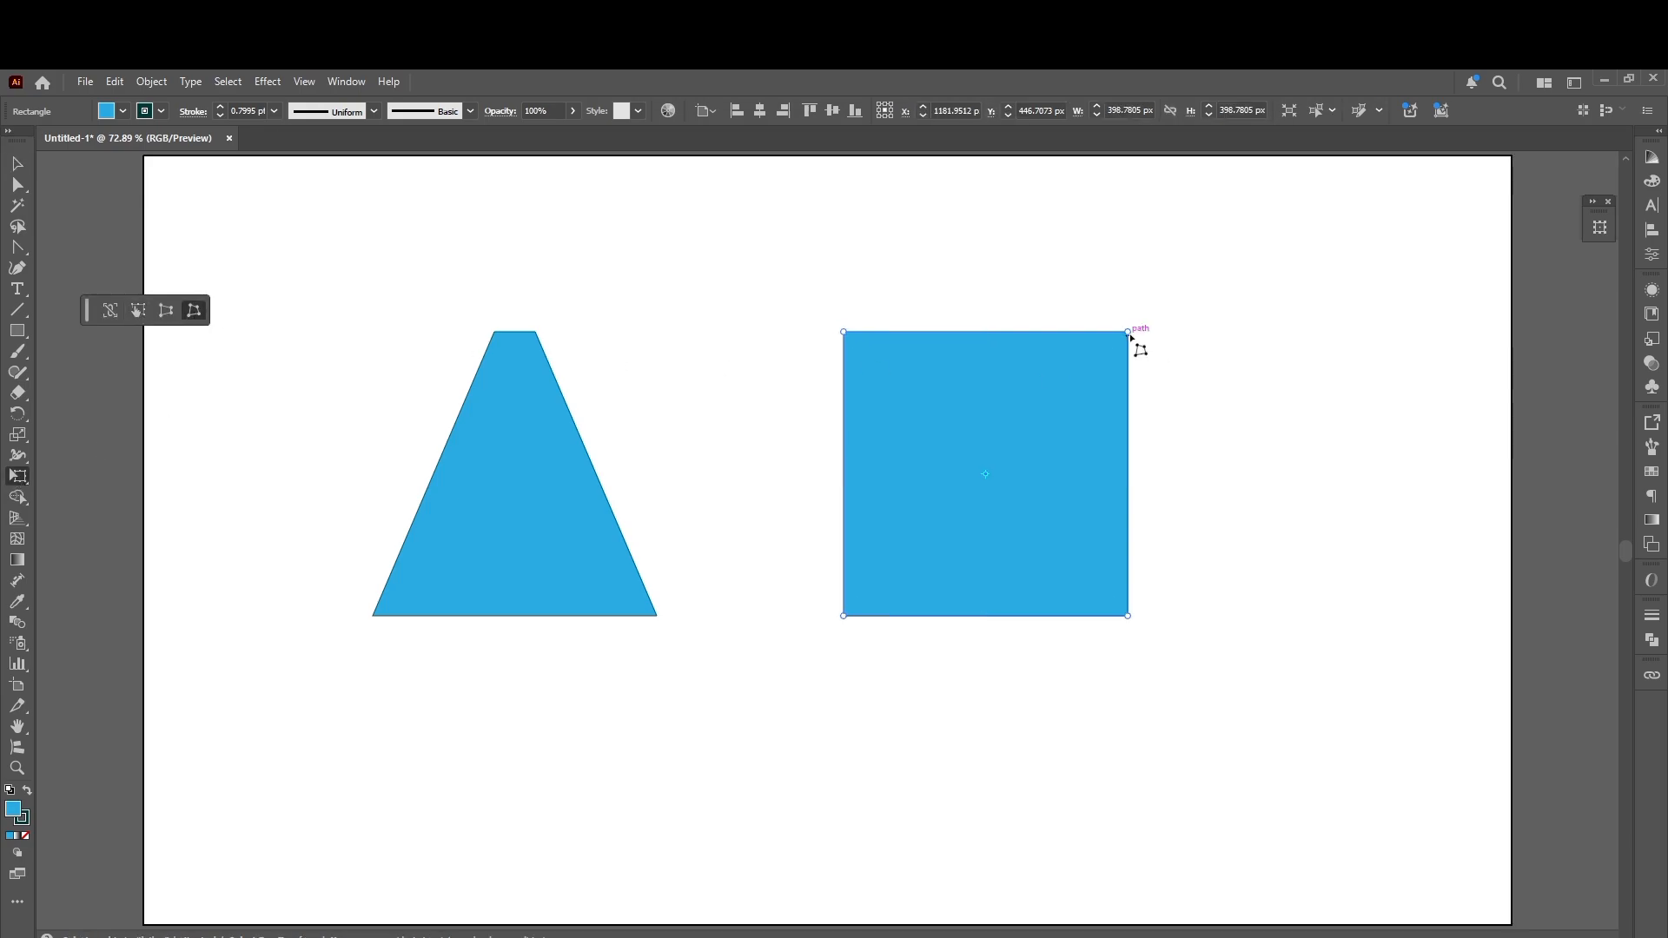
left_click_drag(1128, 333, 928, 536)
left_click_drag(1127, 332, 945, 437)
left_click_drag(1129, 339, 1330, 463)
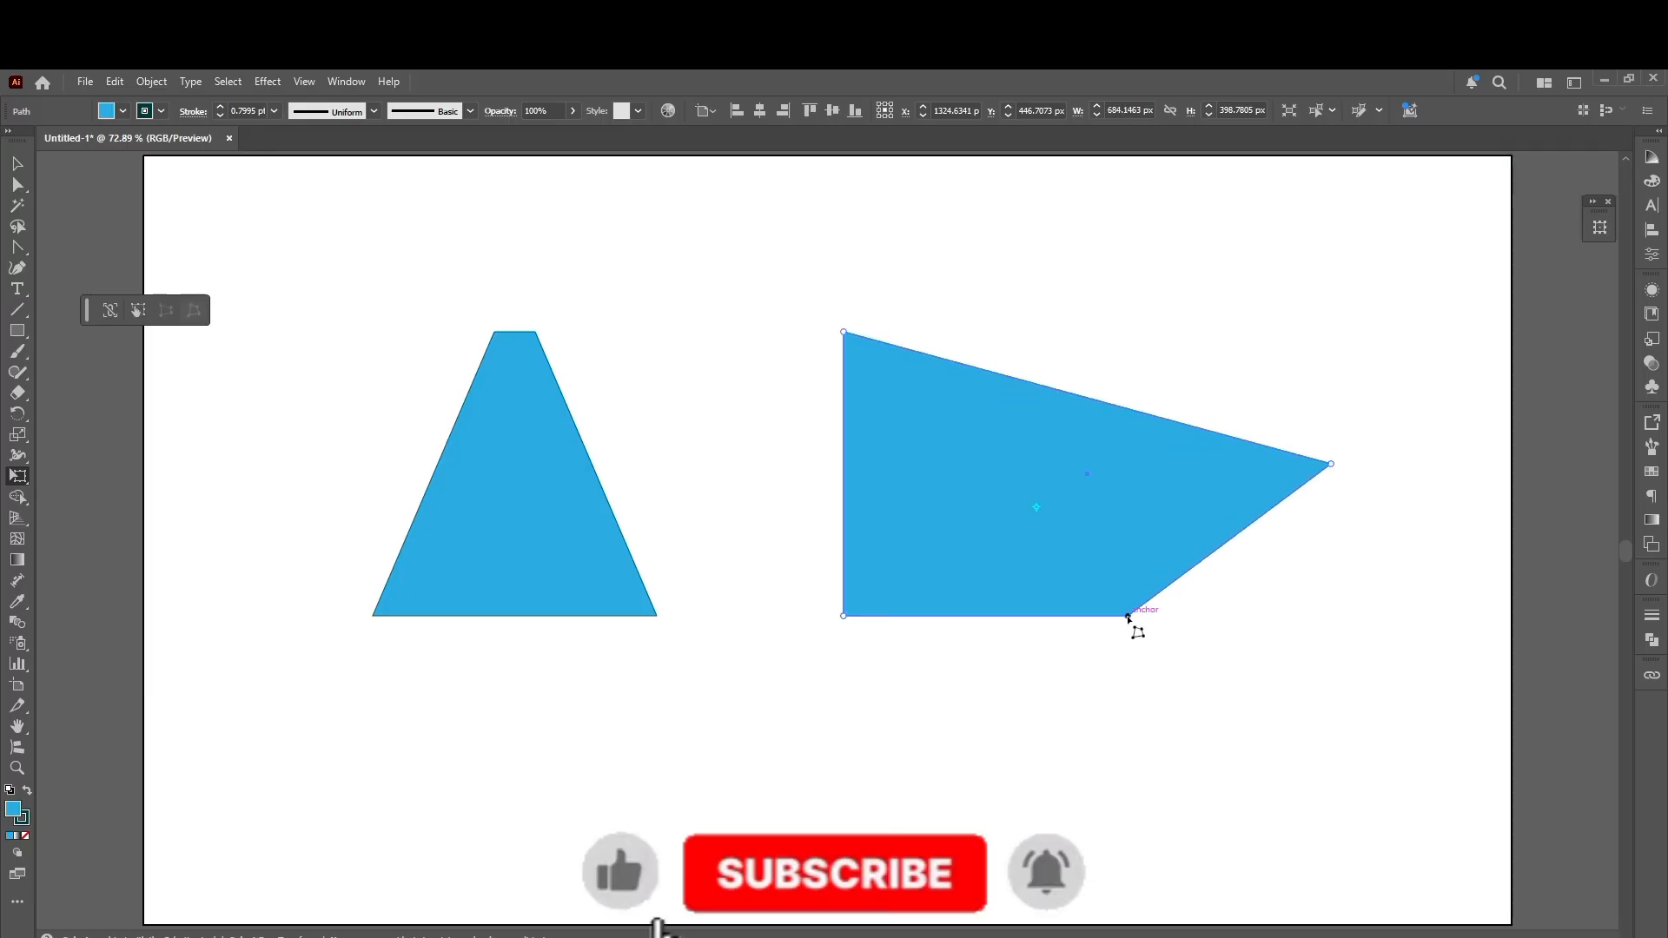